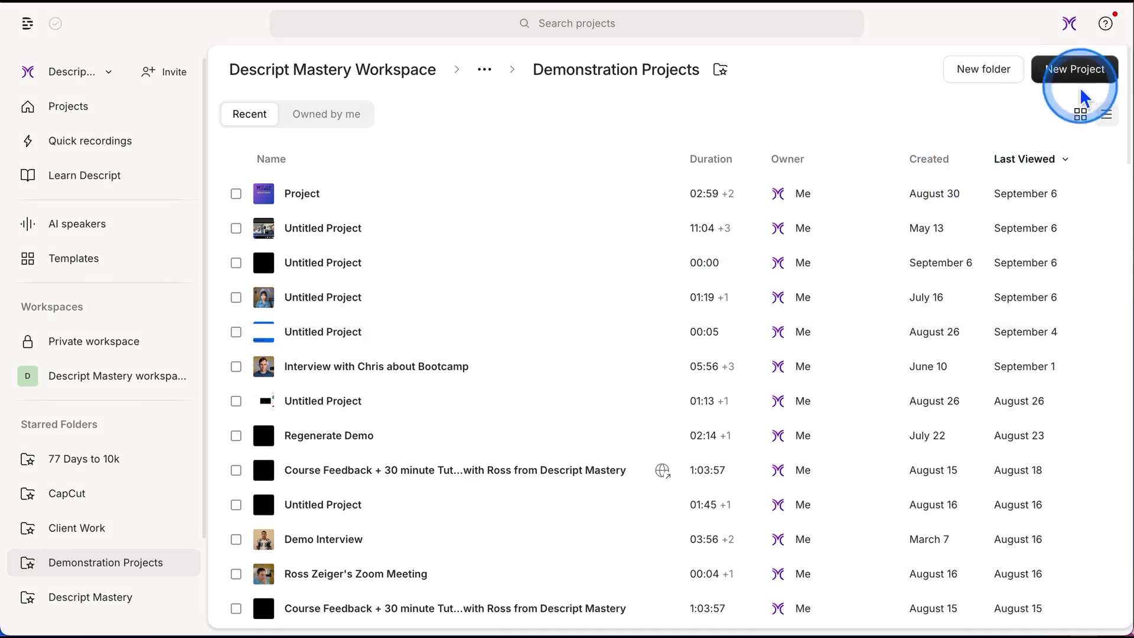
Step: Create a new untitled video project from the New Project menu
left_click(1087, 73)
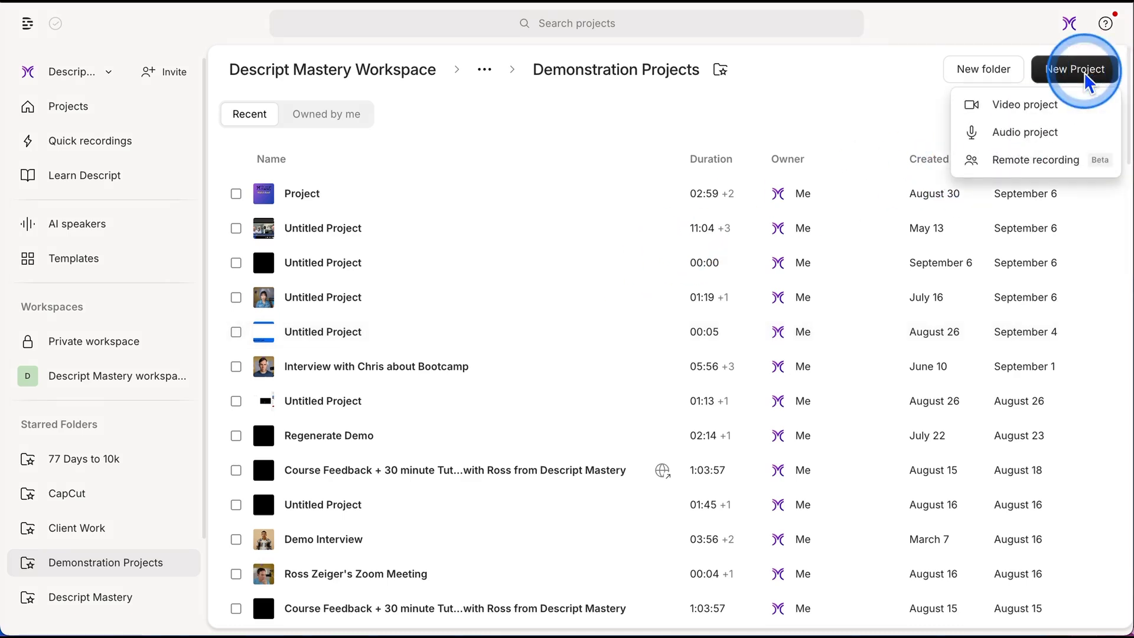
left_click(992, 104)
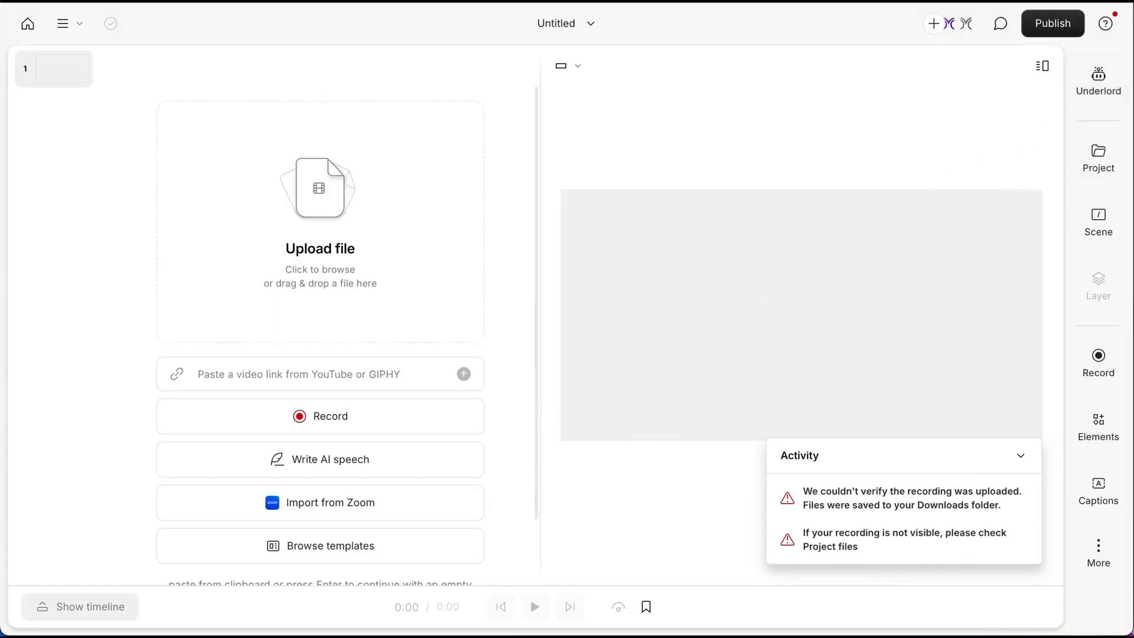
Step: Import 1000 True Fans.mp3 into the project and let Descript transcribe it
left_click_drag(861, 309, 296, 392)
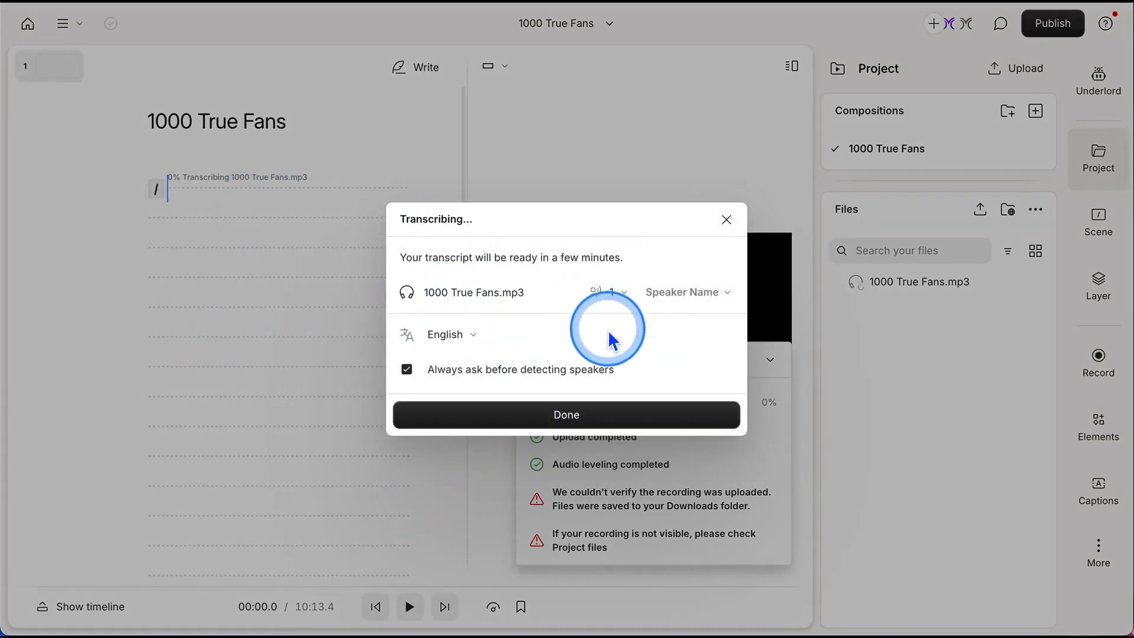
left_click(555, 413)
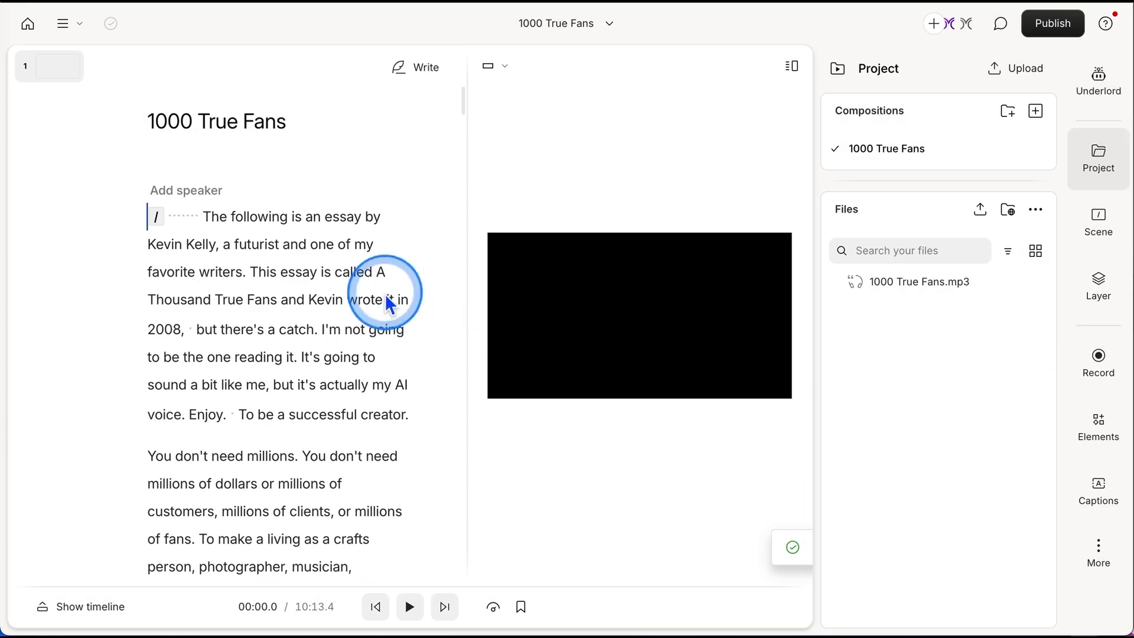
Step: Select the opening 34-word passage through 'there's a catch.' and show the layer choices
left_click(251, 213)
left_click_drag(193, 229, 221, 324)
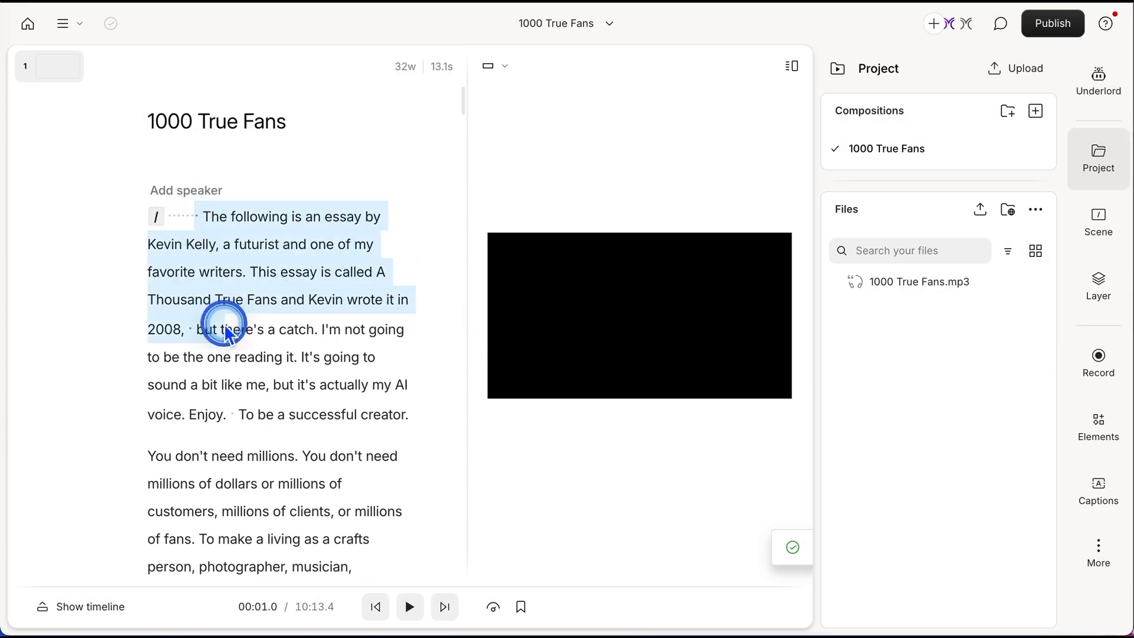
left_click(221, 328)
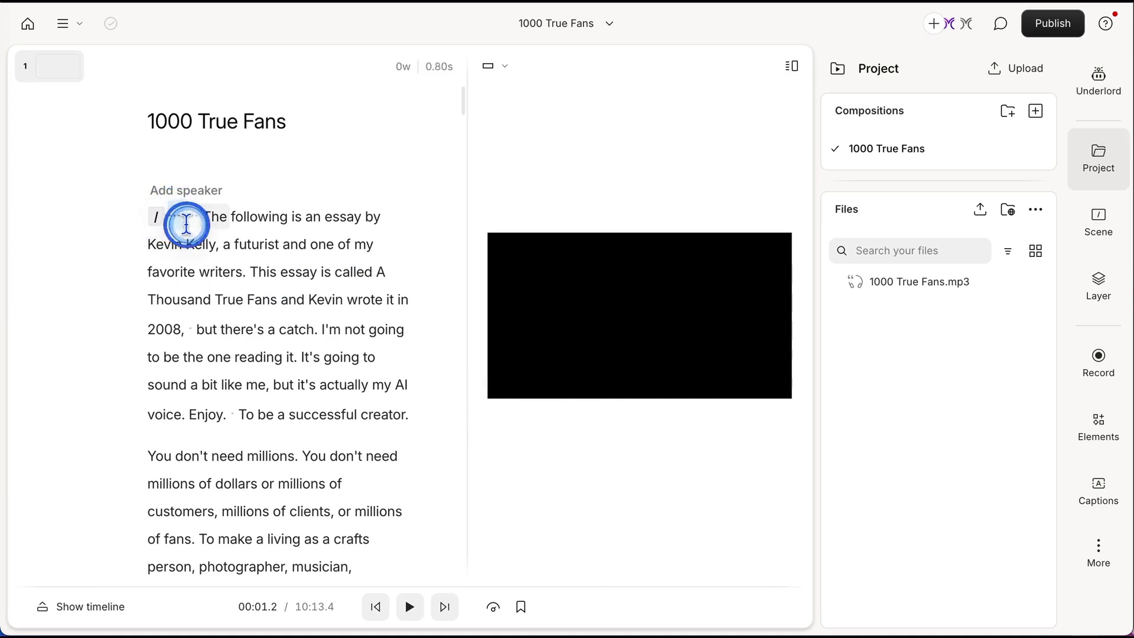
left_click_drag(186, 225, 223, 335)
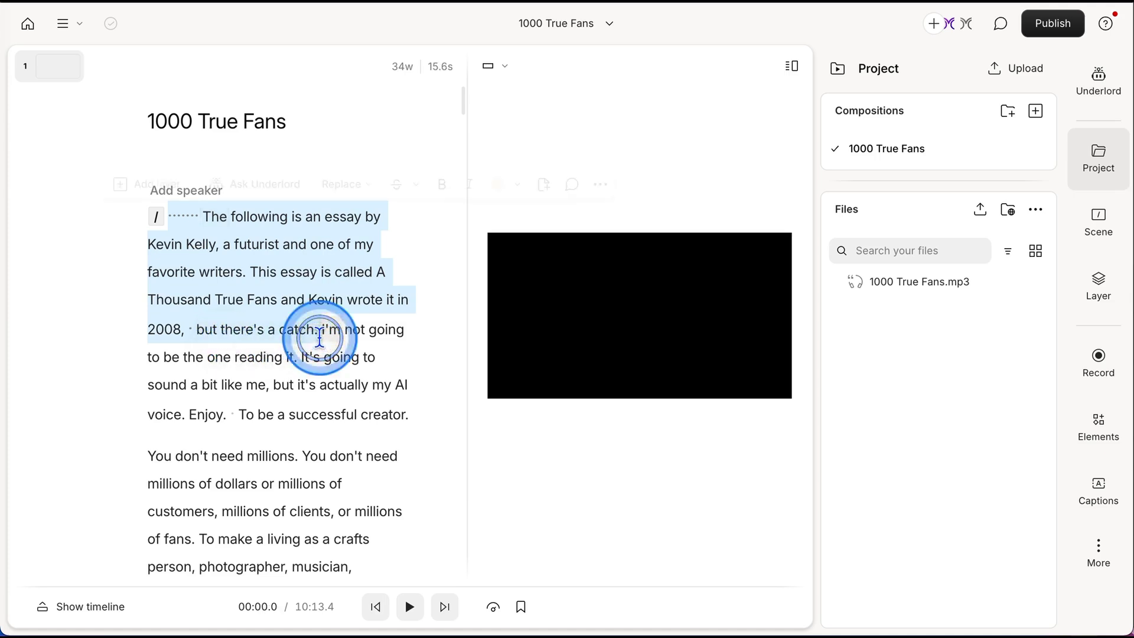
left_click_drag(317, 336, 317, 336)
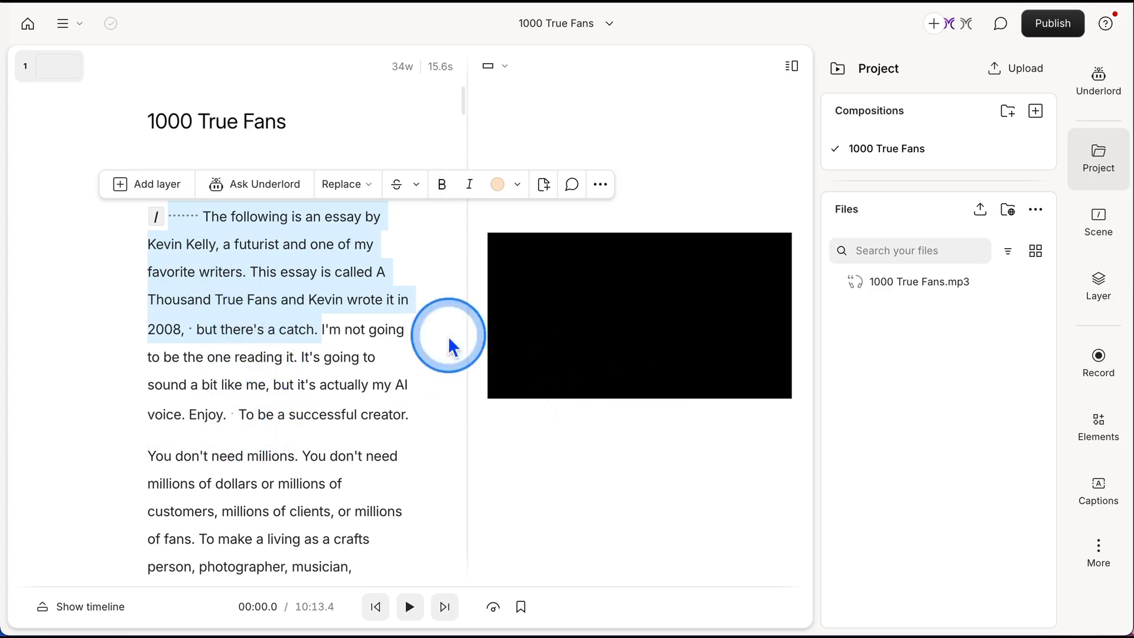
left_click(144, 186)
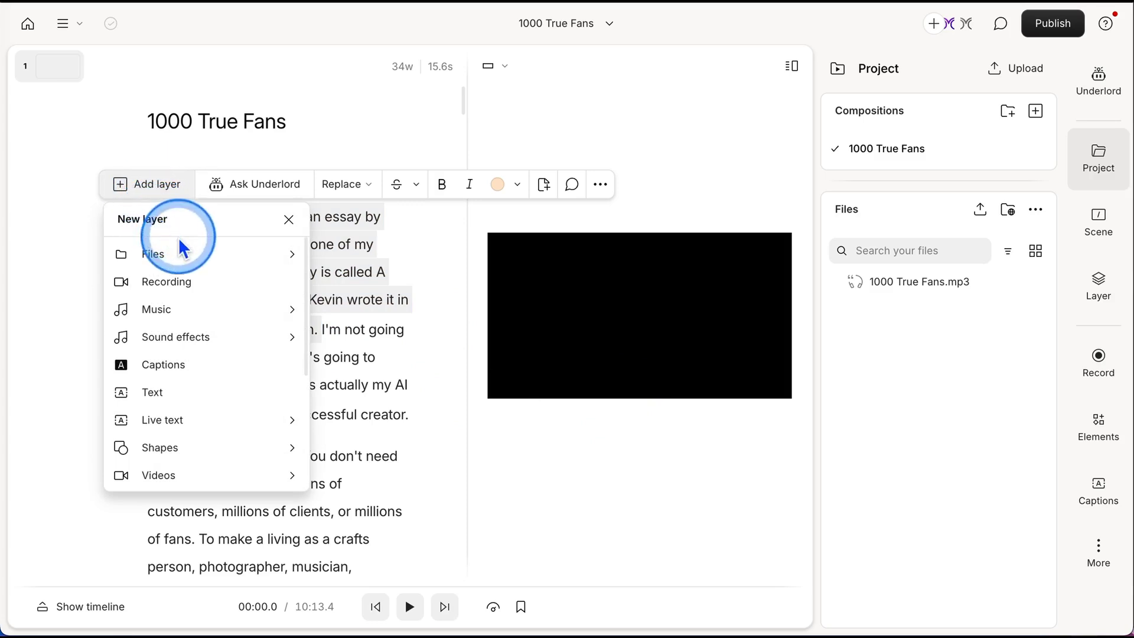
Step: Choose Stock Video from the list of layer types
scroll(245, 393, "down", 1)
scroll(246, 396, "down", 3)
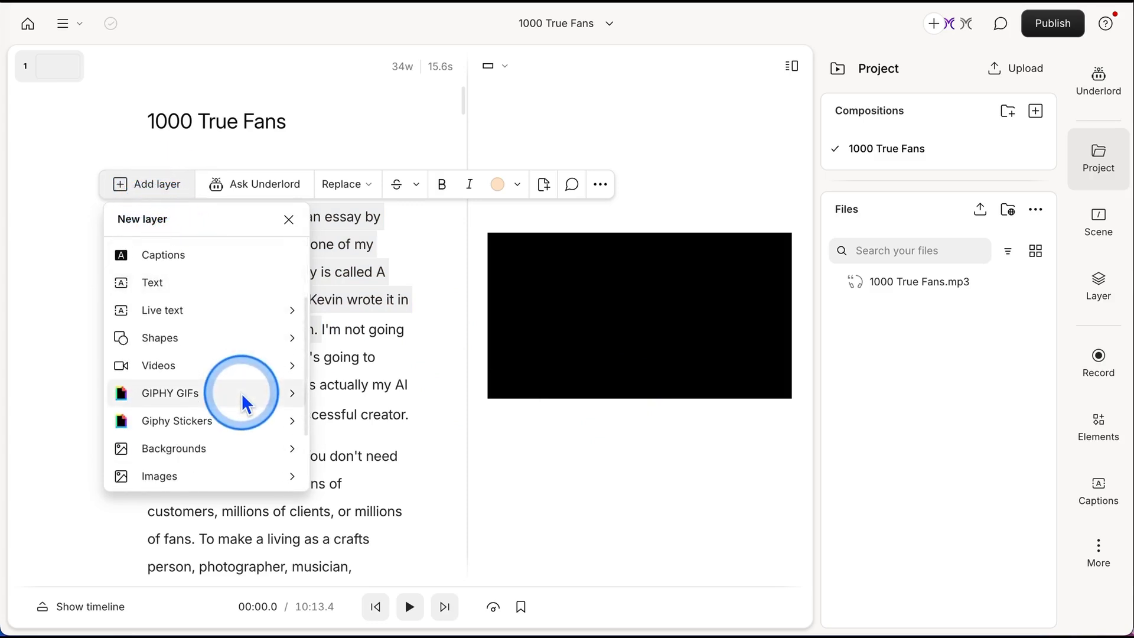
scroll(244, 397, "down", 2)
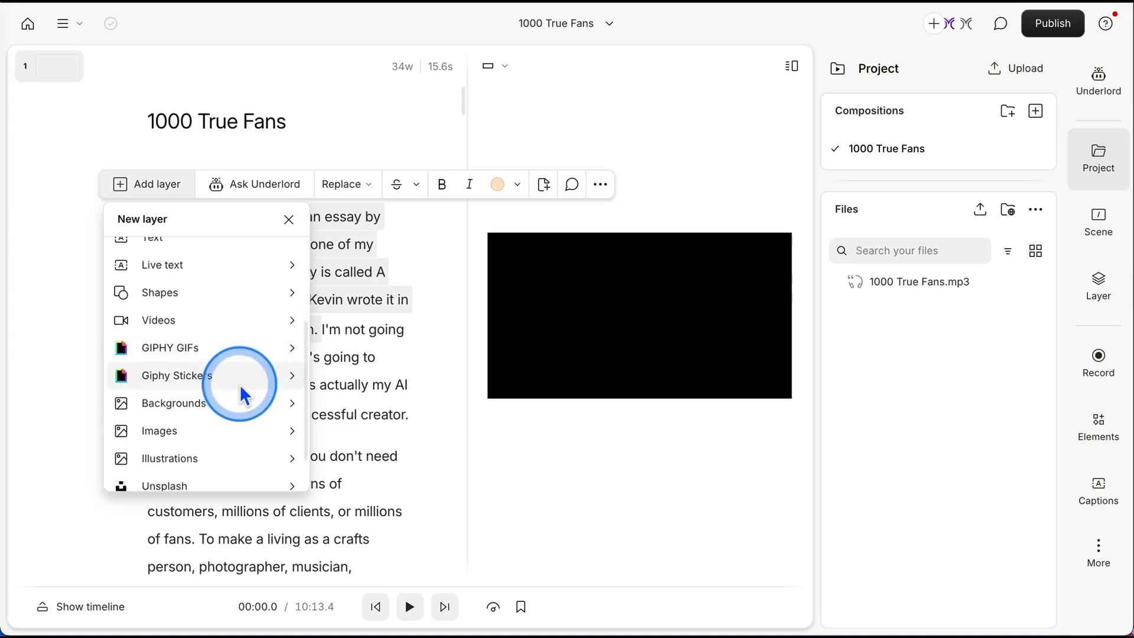
scroll(242, 394, "down", 1)
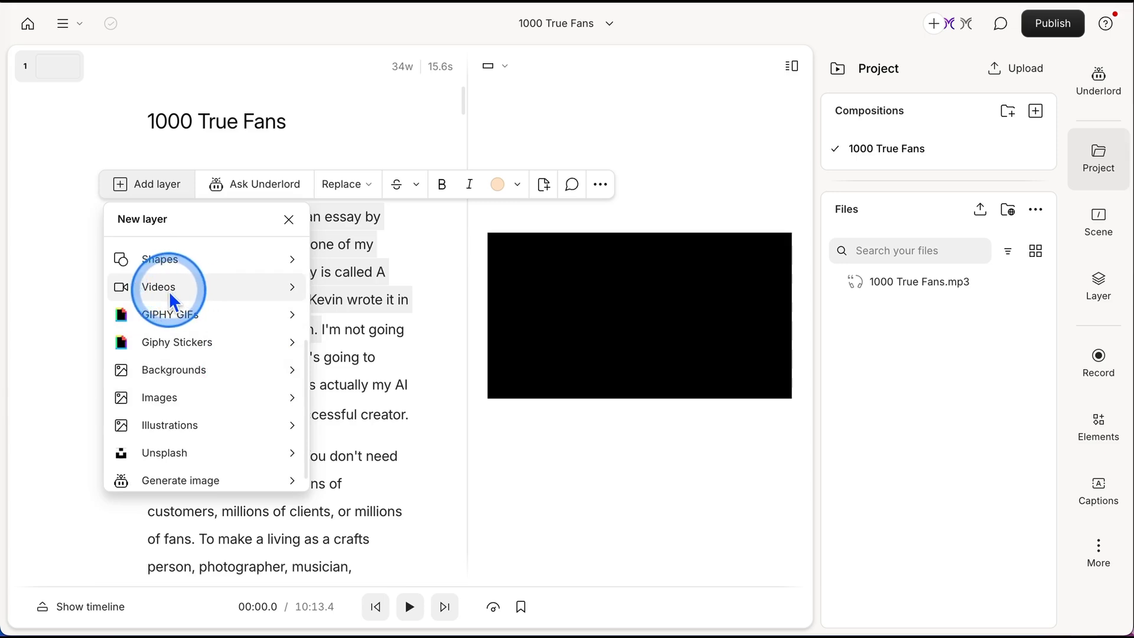
scroll(228, 317, "down", 1)
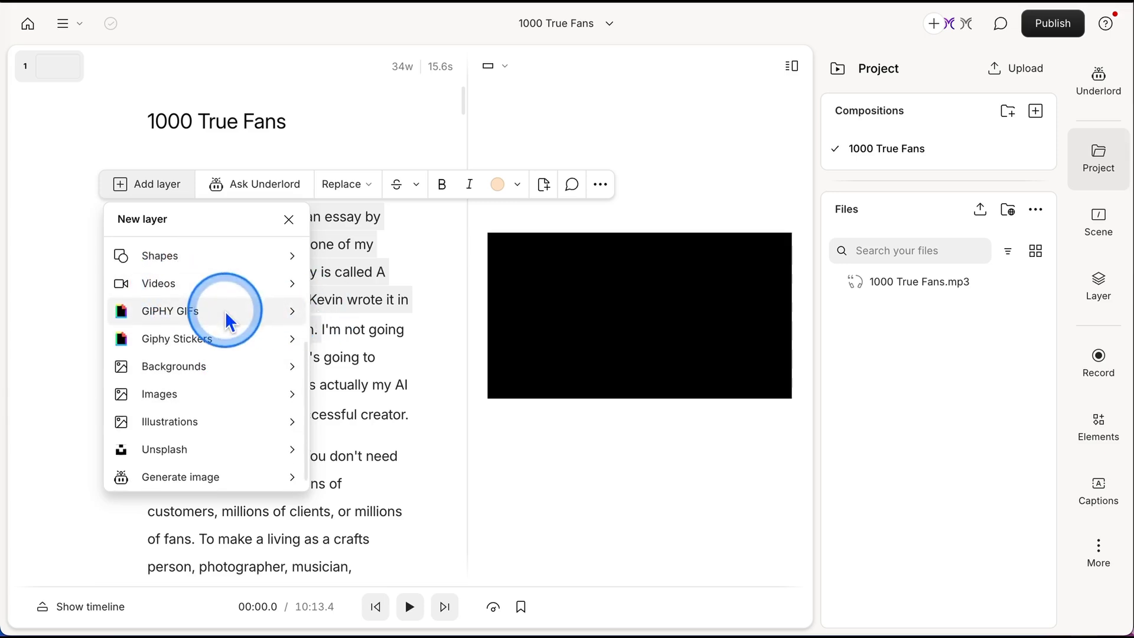
left_click(204, 284)
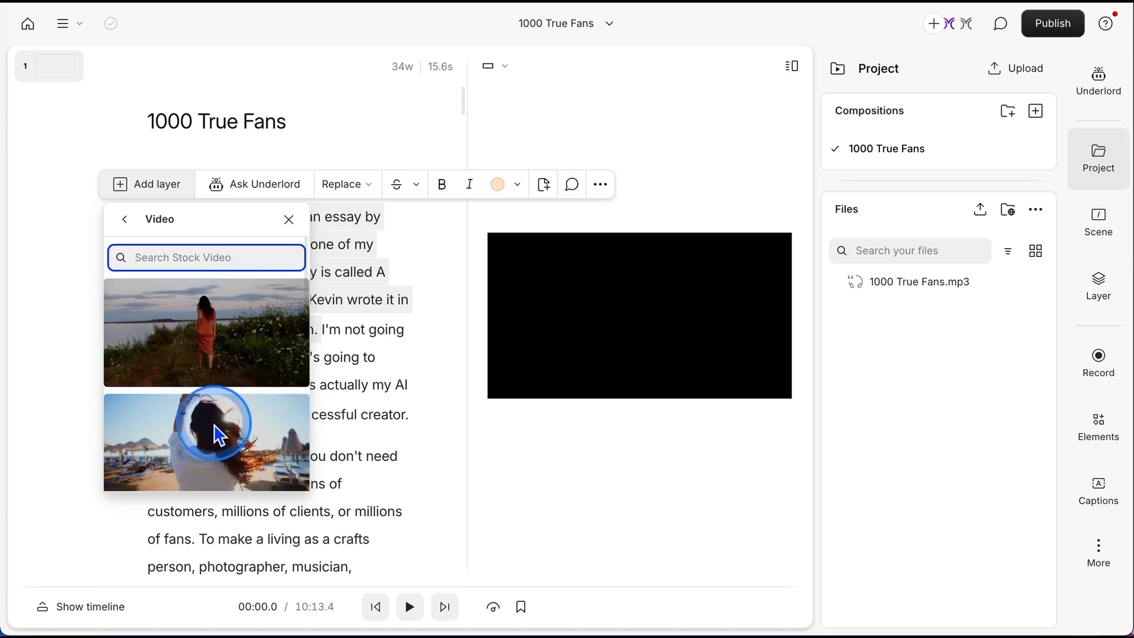
Step: Search stock video for 'essay' and place the man-reading clip over the opening passage
scroll(216, 408, "down", 2)
scroll(216, 431, "down", 2)
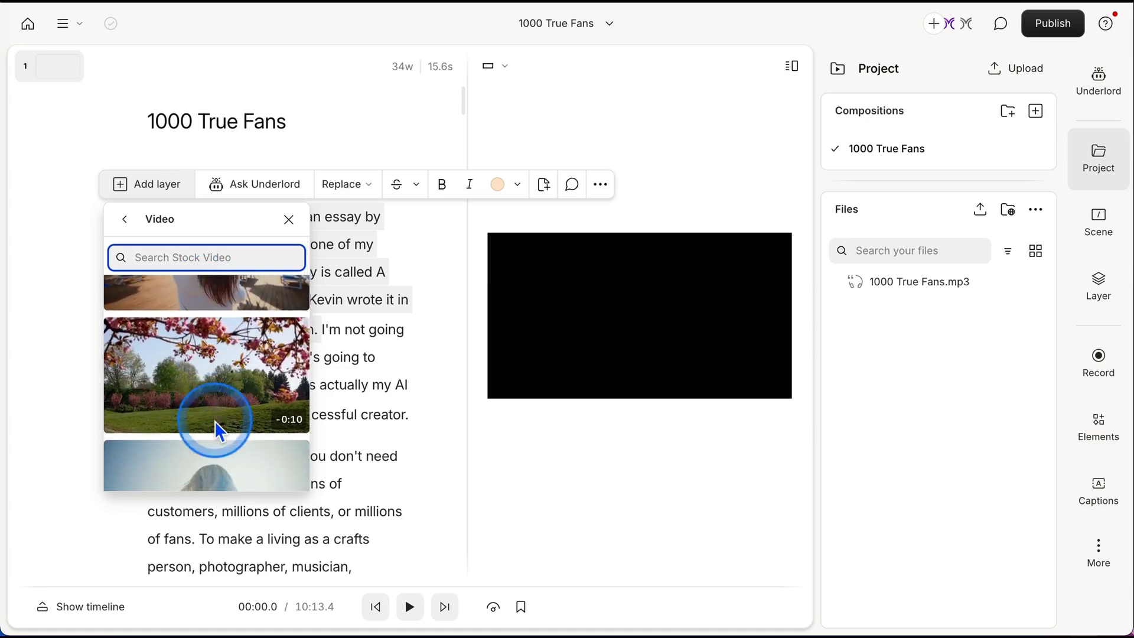
scroll(214, 286, "up", 3)
left_click(207, 258)
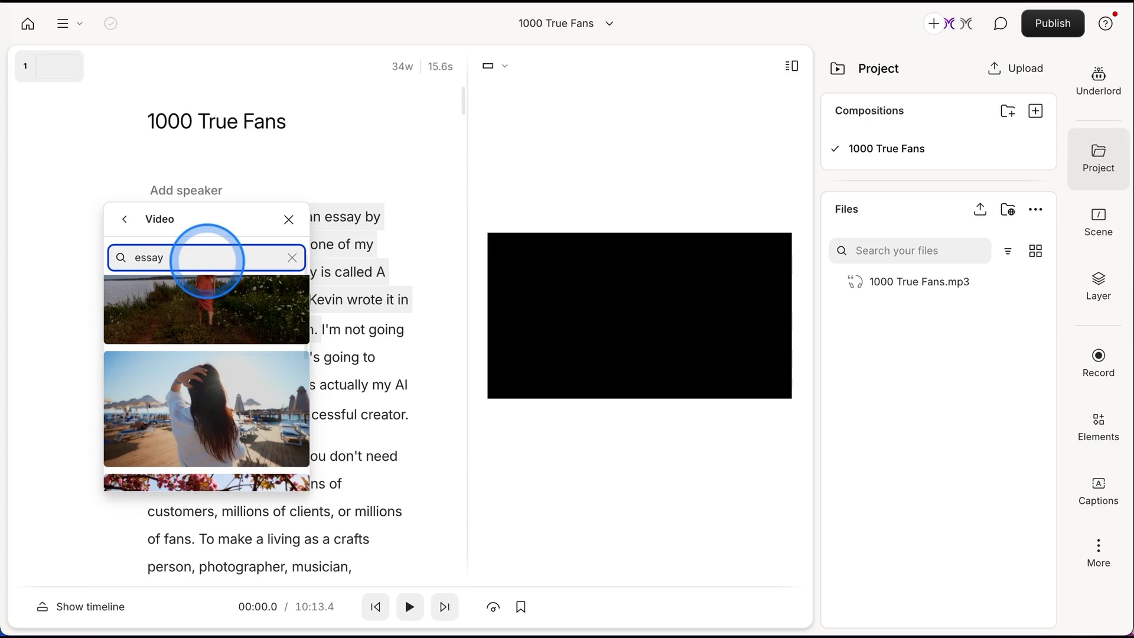
type("essay")
key("Return")
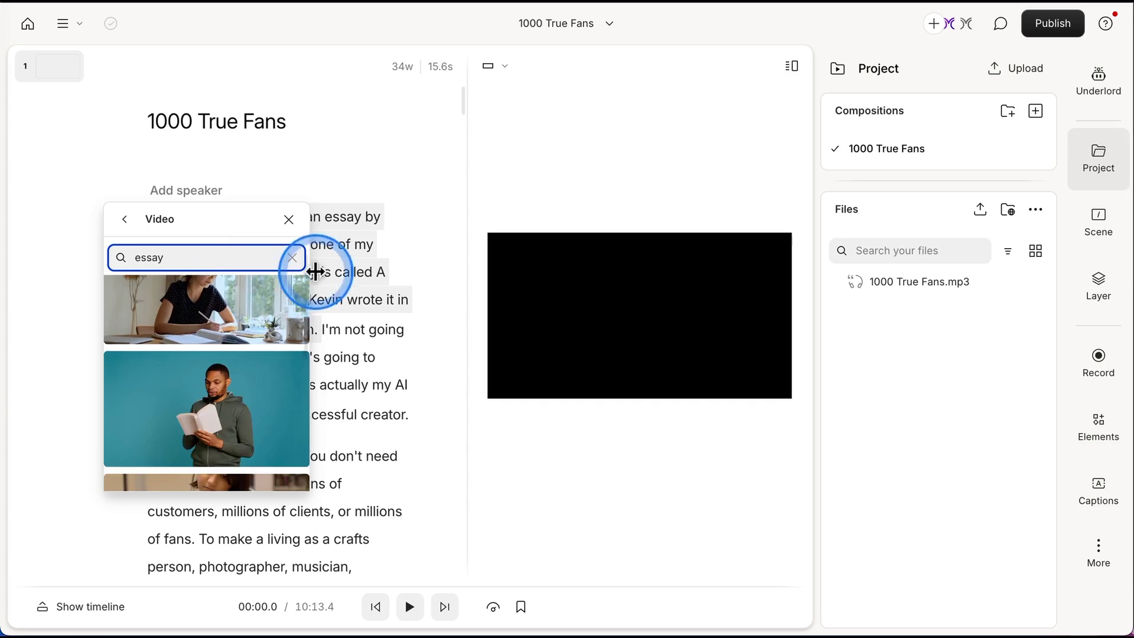
left_click(206, 429)
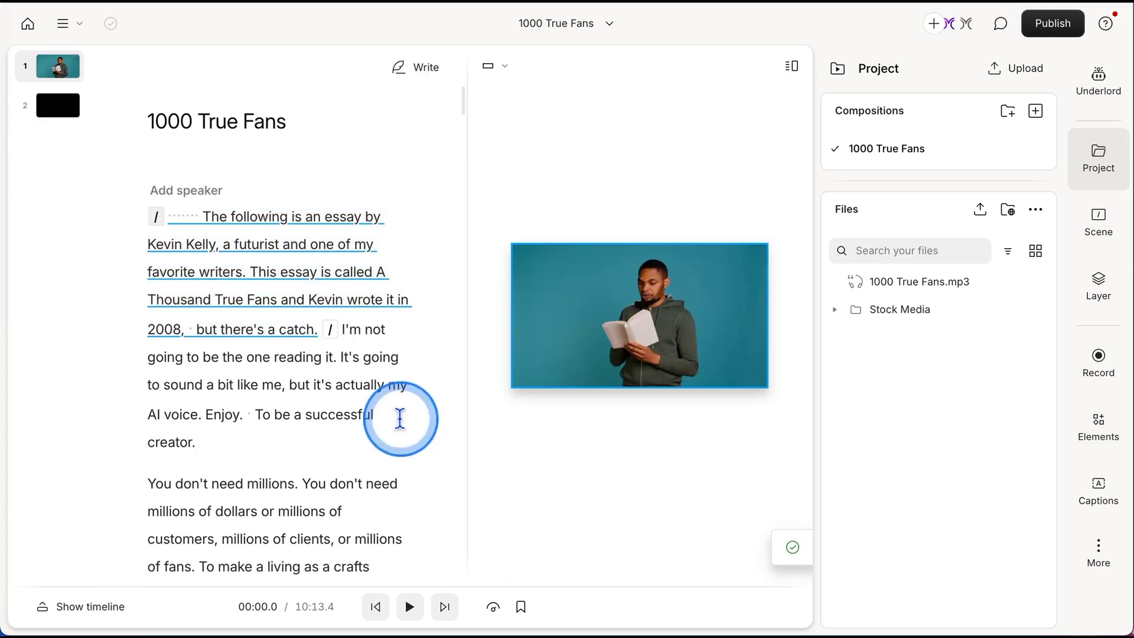
left_click(121, 605)
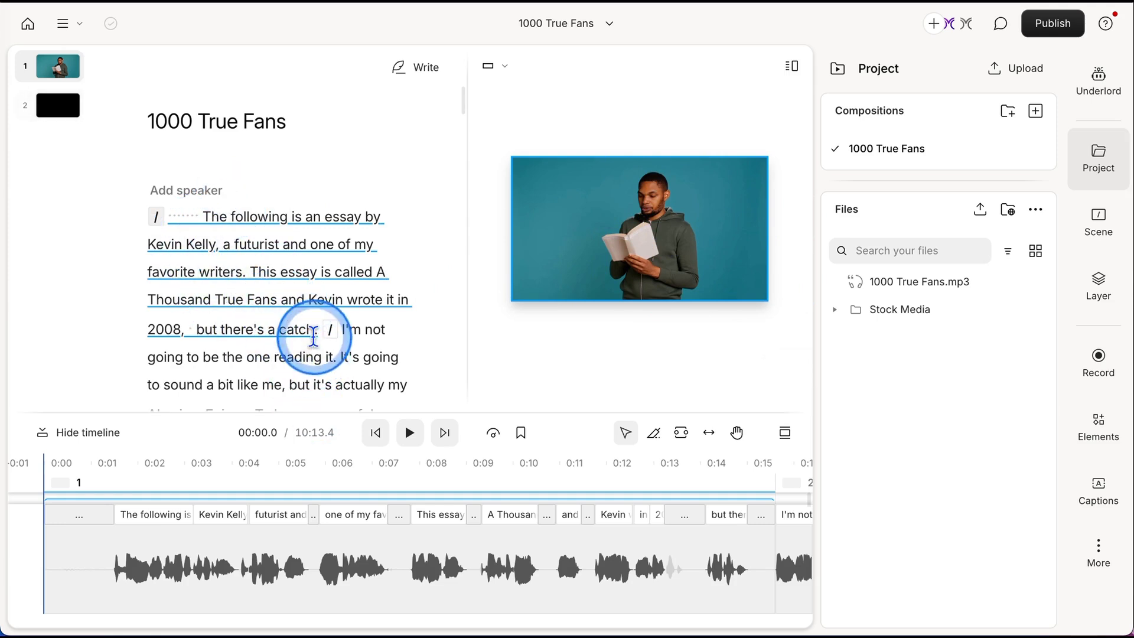
Step: Play back scene 1 to review the reader clip over the essay's opening
left_click(180, 215)
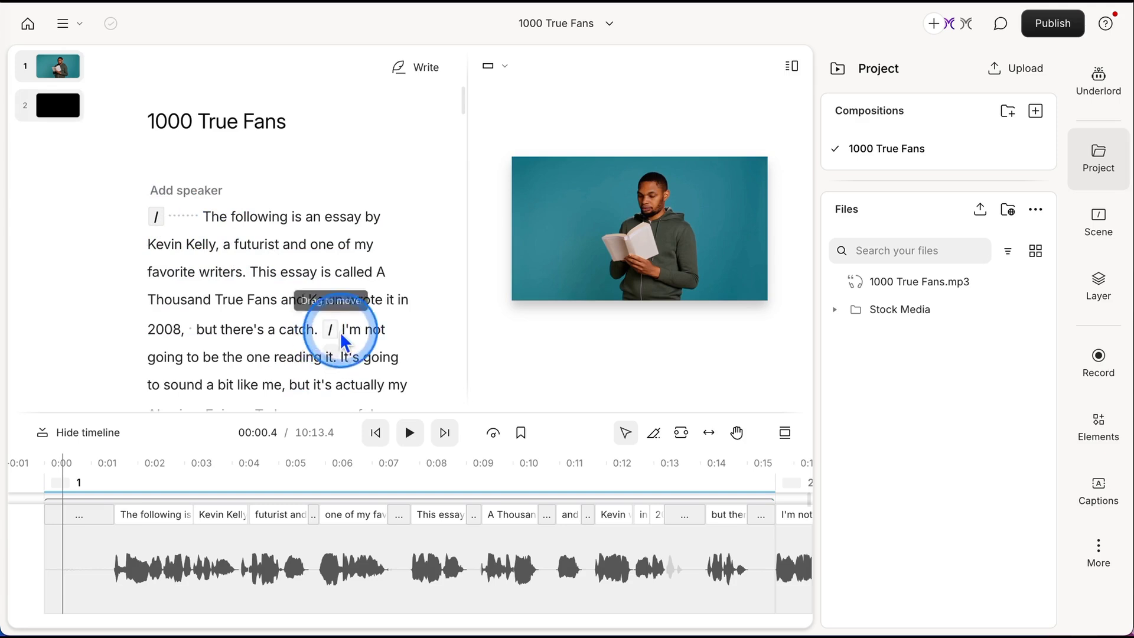
left_click(323, 338)
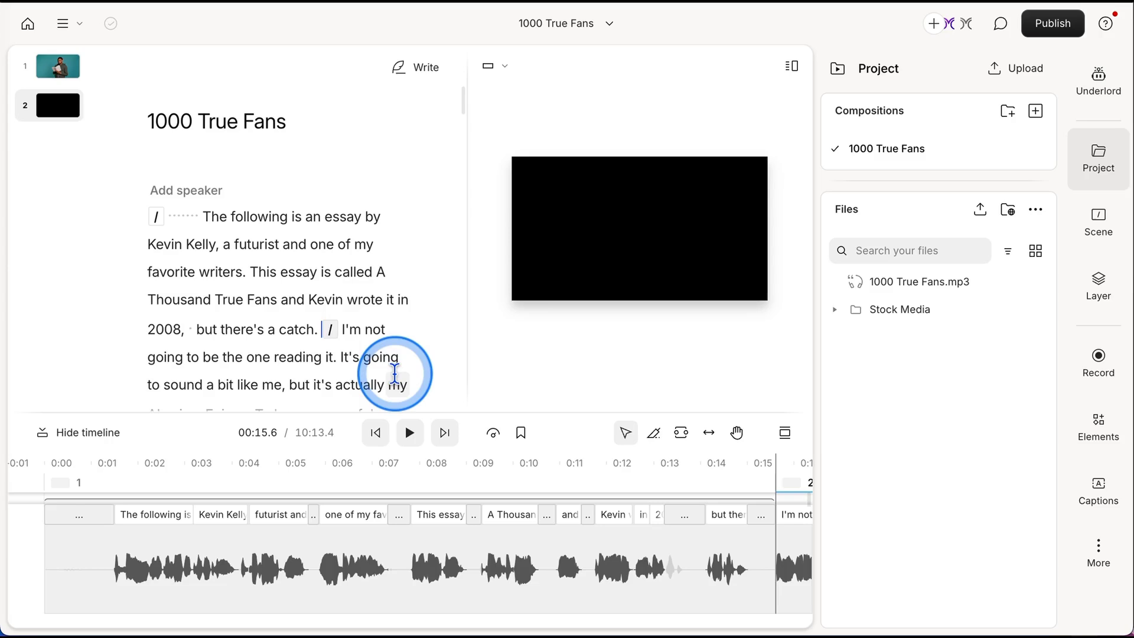
left_click(308, 300)
left_click(682, 225)
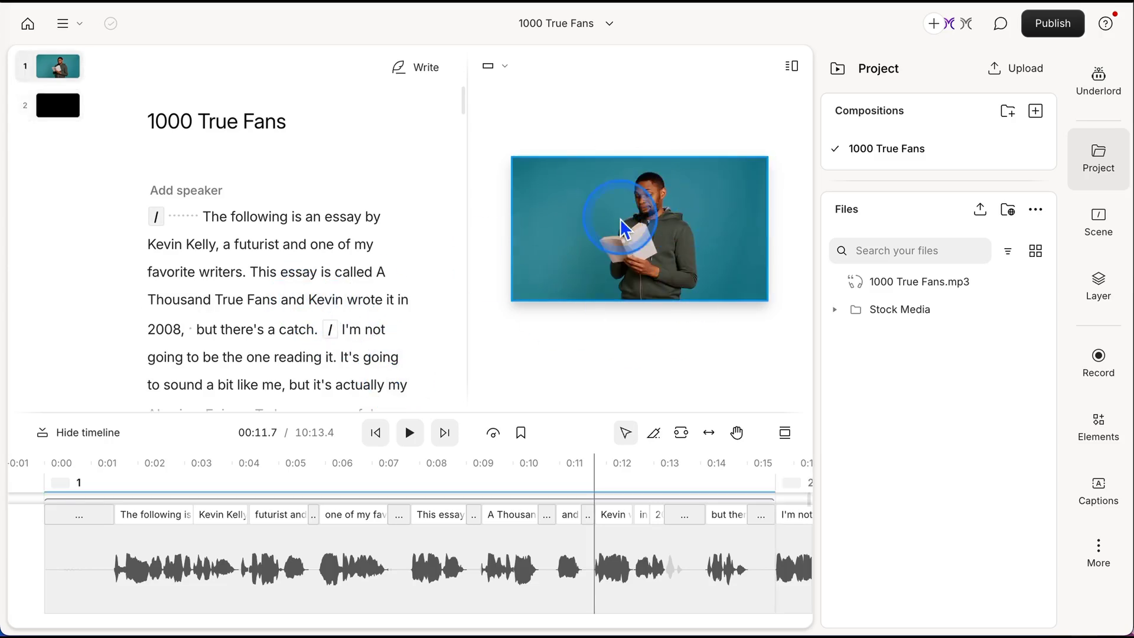
left_click(371, 443)
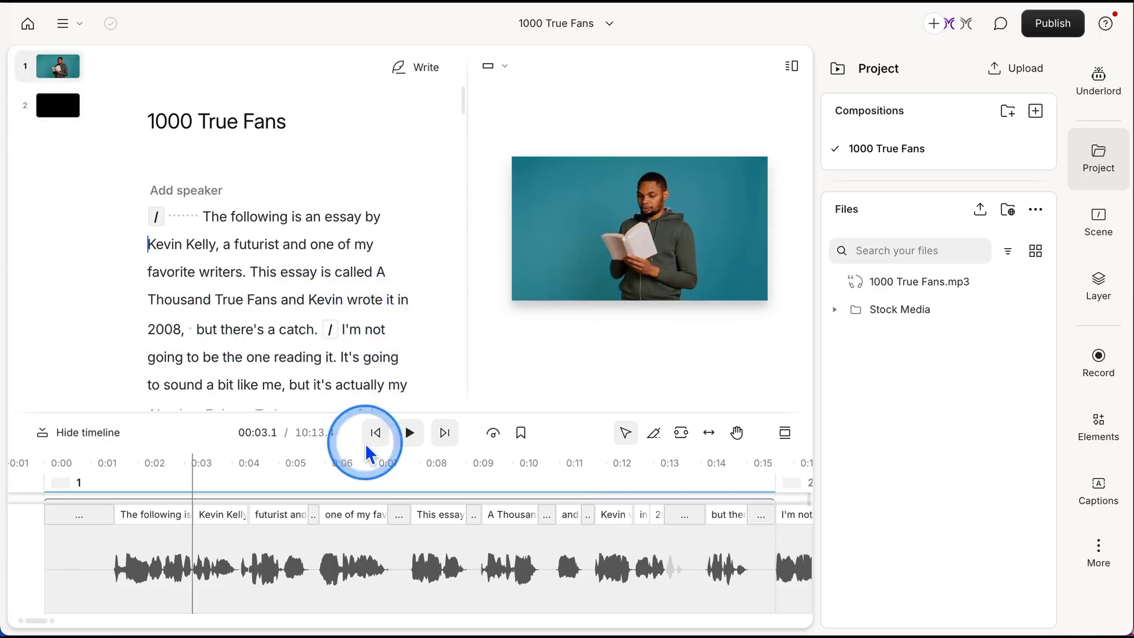
left_click(376, 437)
left_click(413, 434)
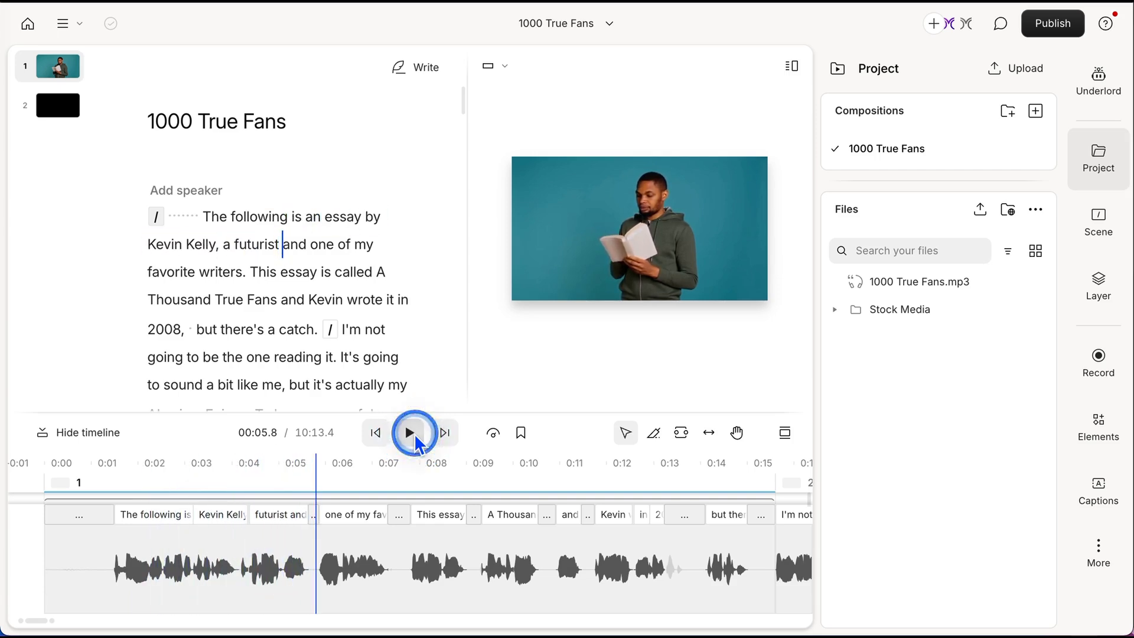
left_click(687, 199)
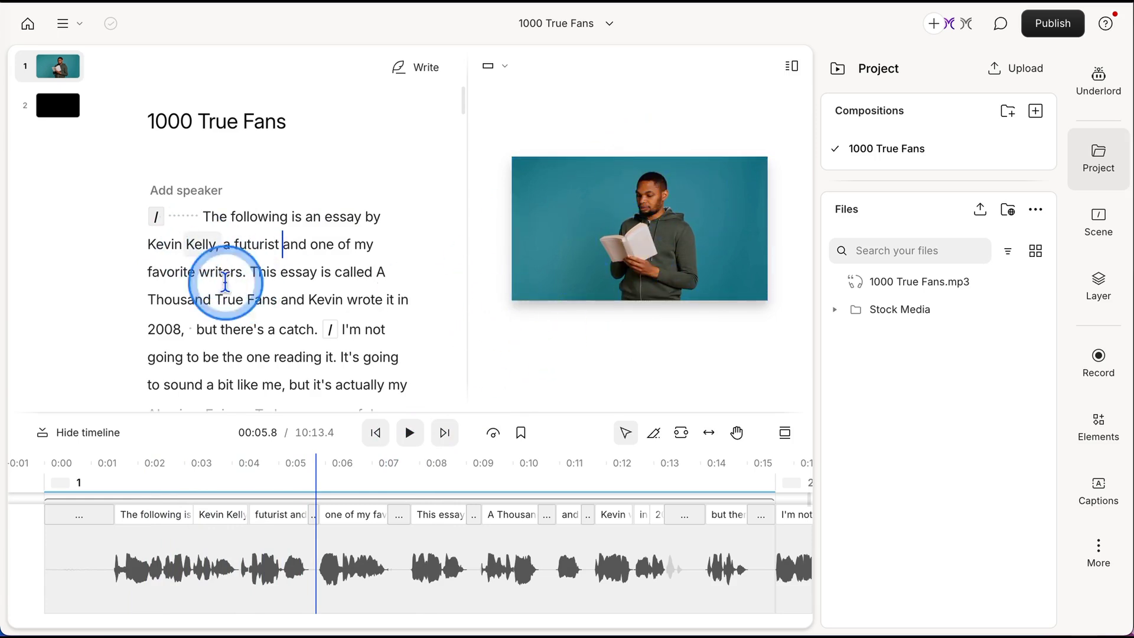
Step: Select the next passage from 'I'm not' to 'creator.'
scroll(430, 354, "down", 1)
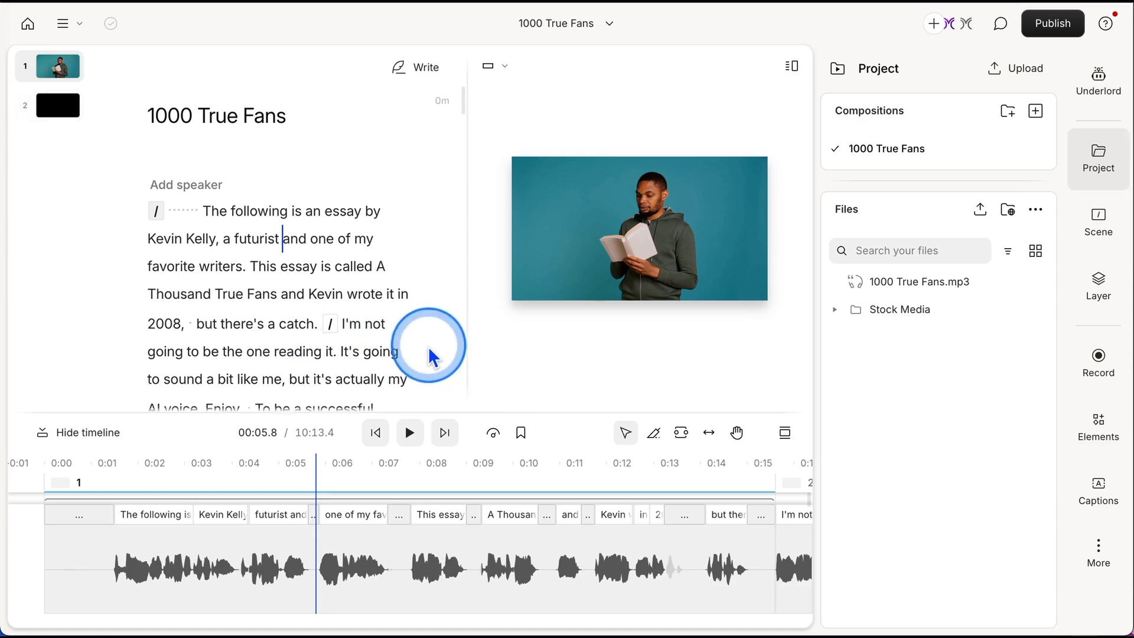
scroll(430, 354, "down", 3)
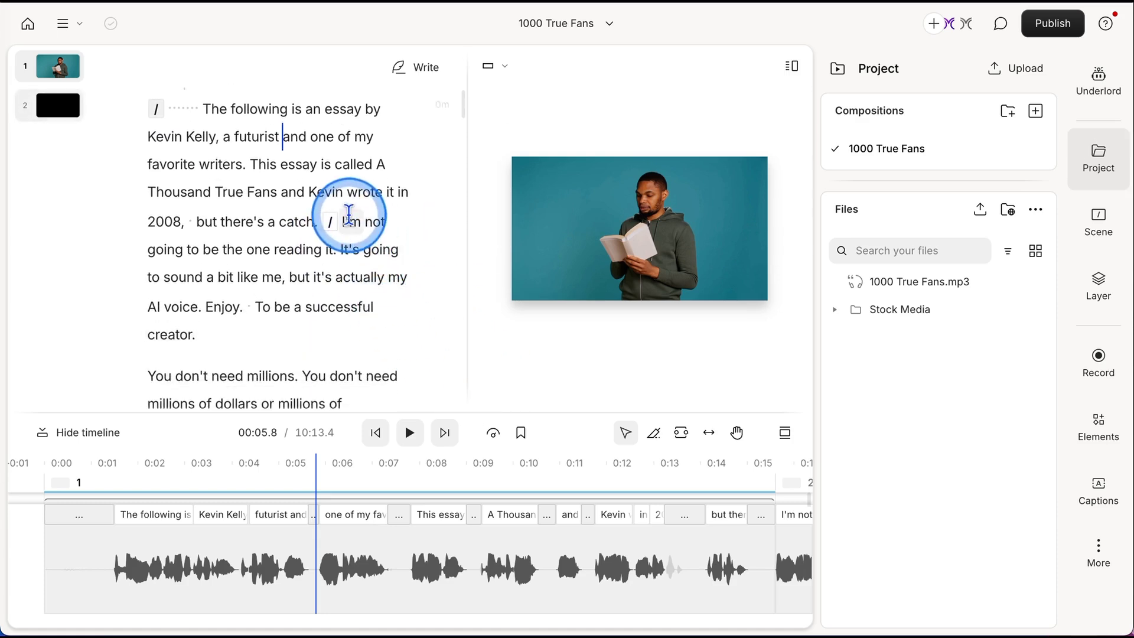
left_click_drag(344, 222, 389, 326)
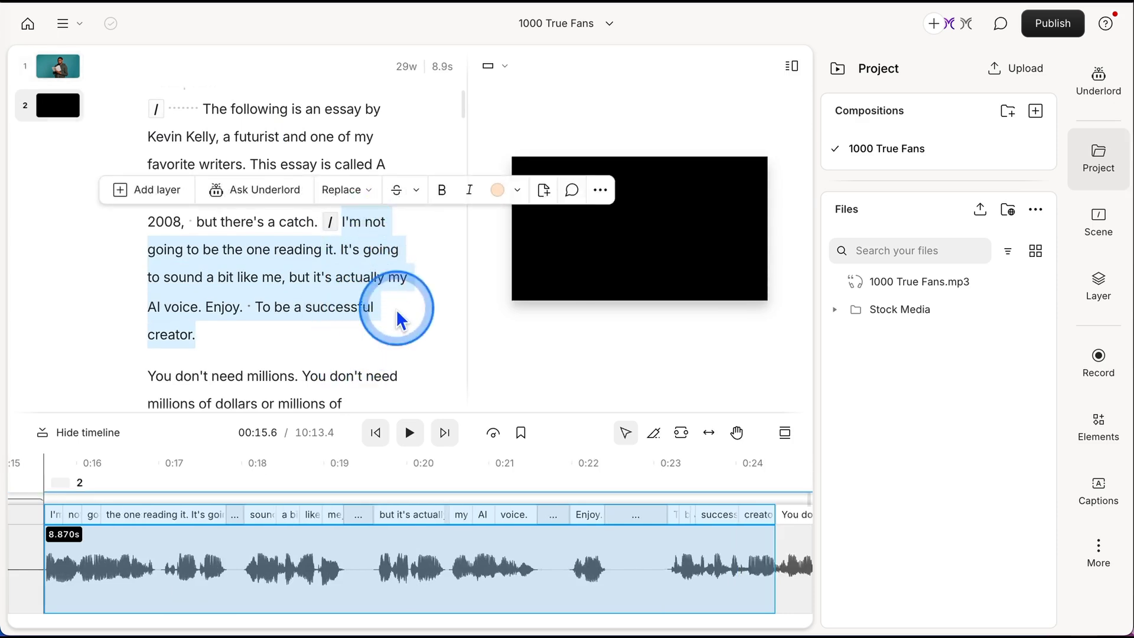
Step: Place the stock image of a student writing (search 'essay') onto scene 2
left_click(160, 192)
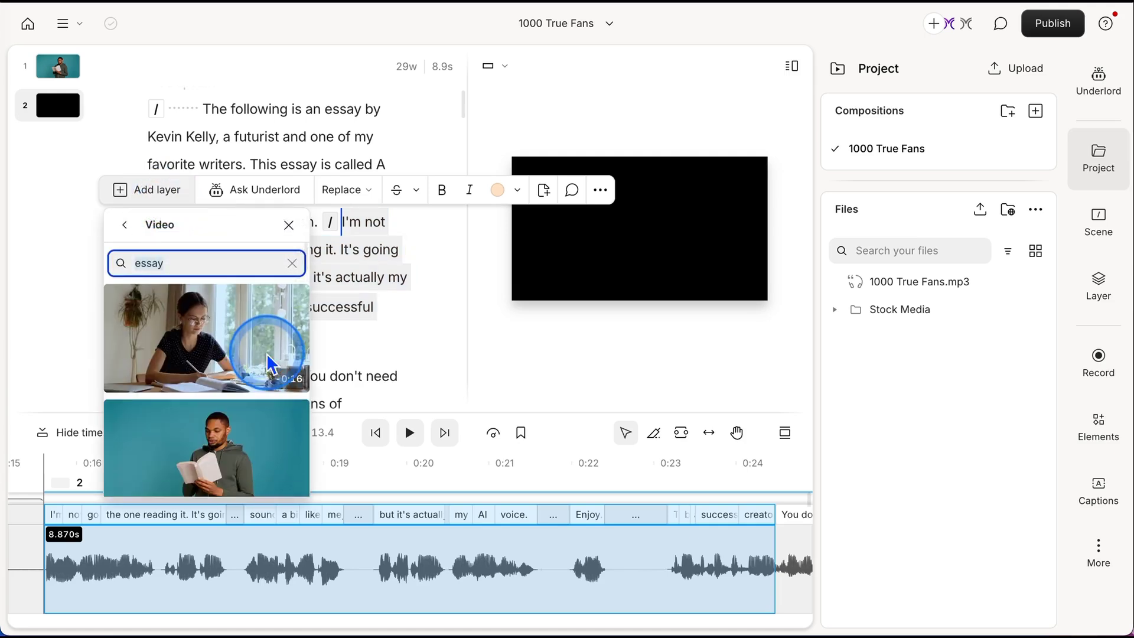
left_click(125, 224)
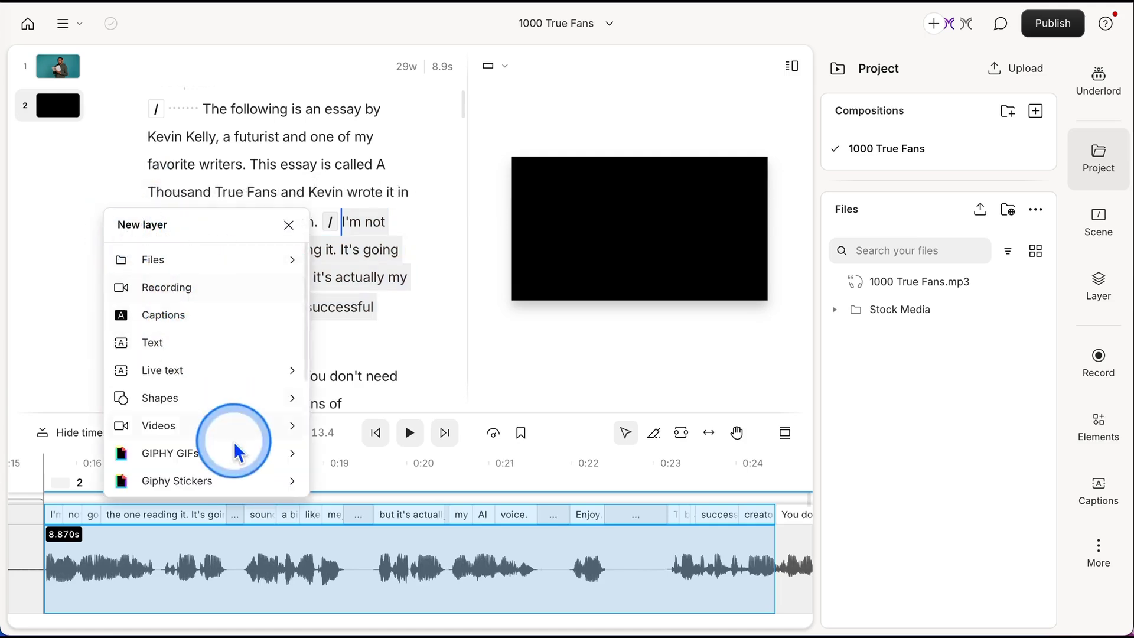
scroll(234, 444, "down", 4)
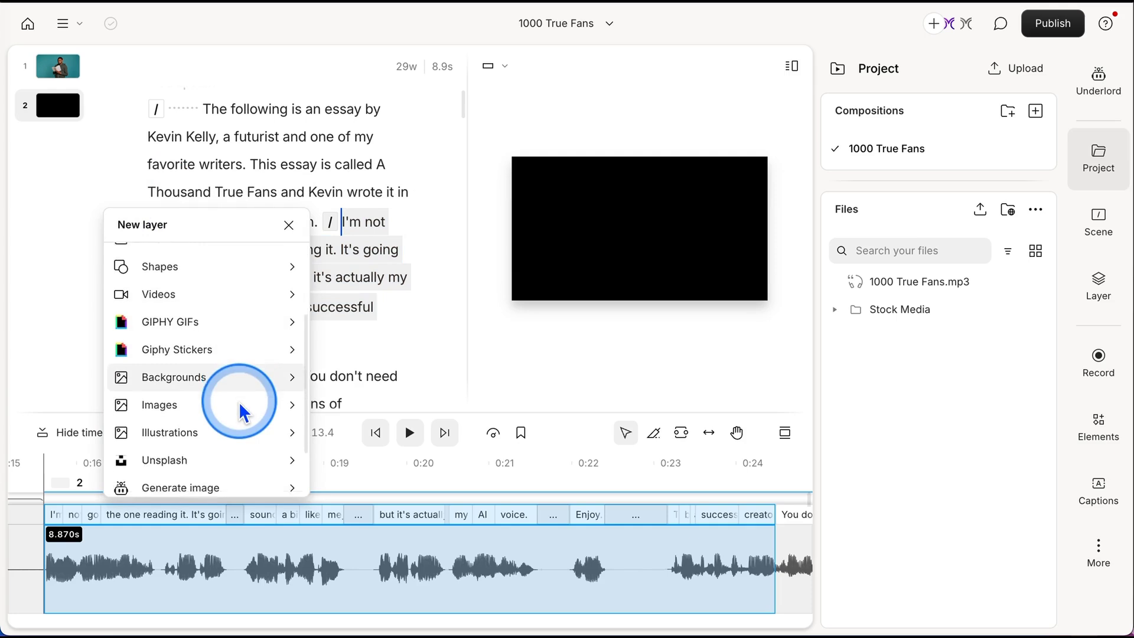
scroll(239, 401, "down", 1)
left_click(169, 375)
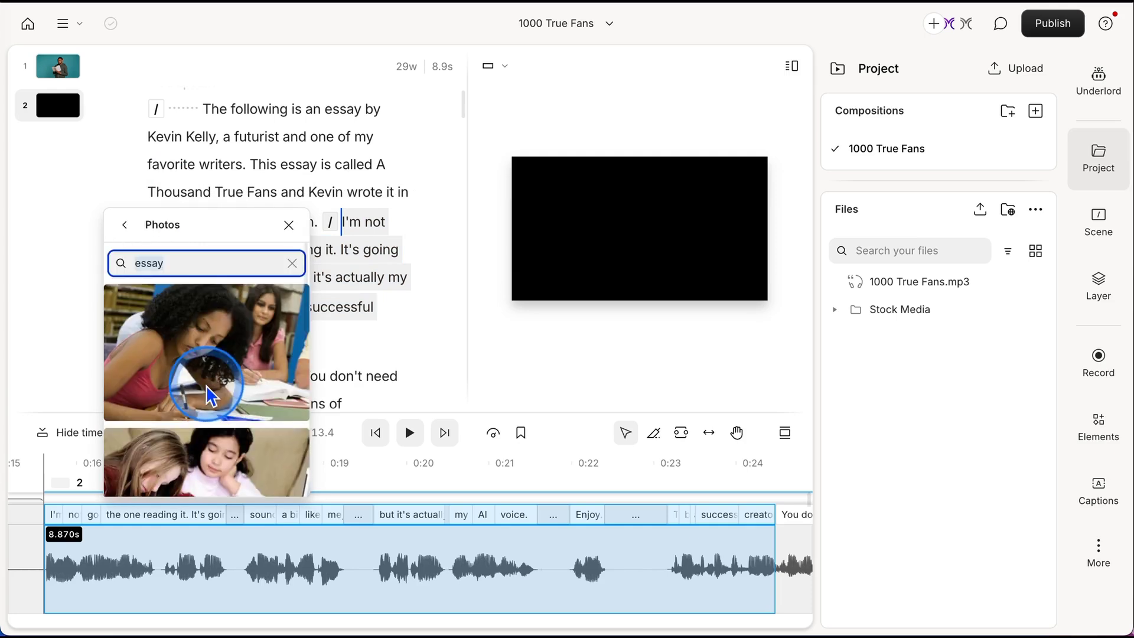
left_click(134, 270)
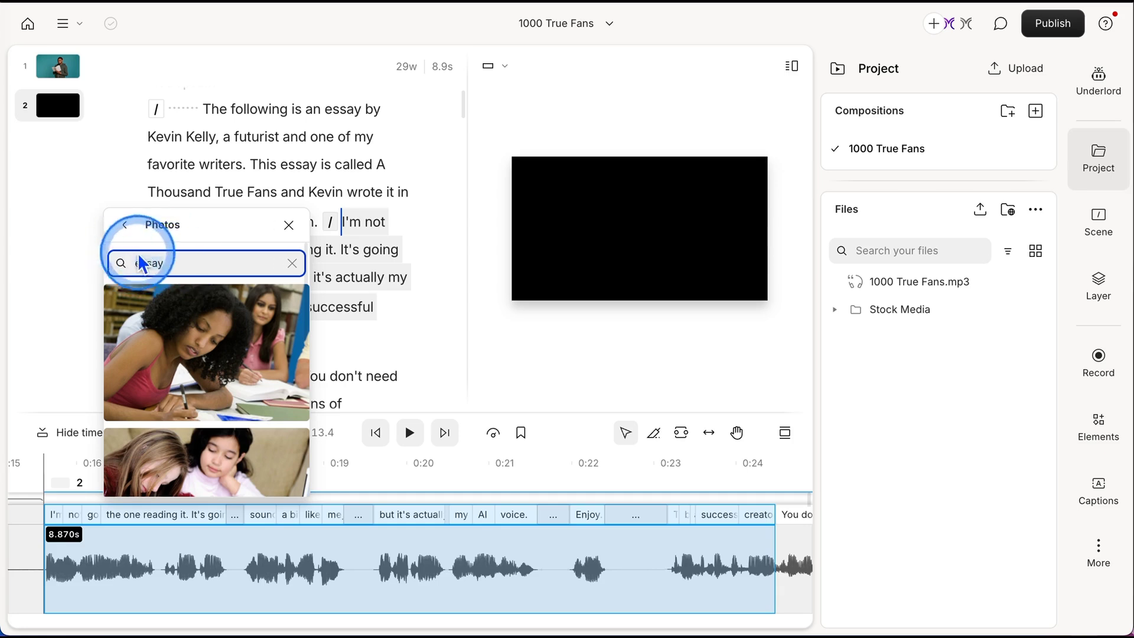
scroll(268, 412, "down", 5)
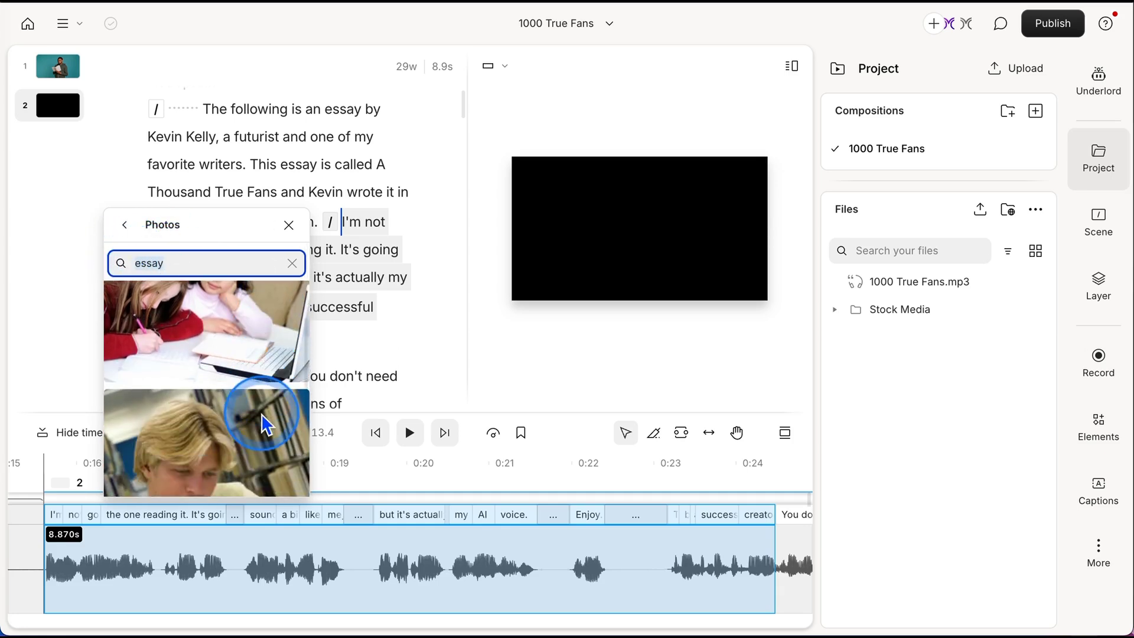
left_click_drag(263, 425, 367, 465)
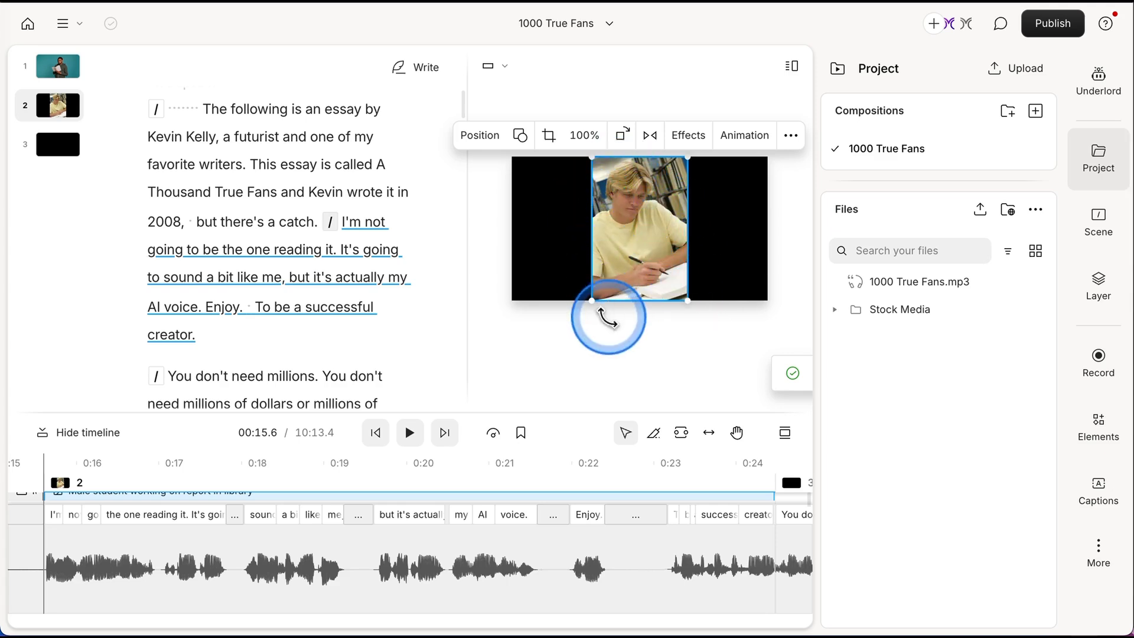
left_click(479, 134)
Step: Make the student photo fill the canvas and crop it to show the hand writing with a pen
left_click(477, 178)
left_click(623, 287)
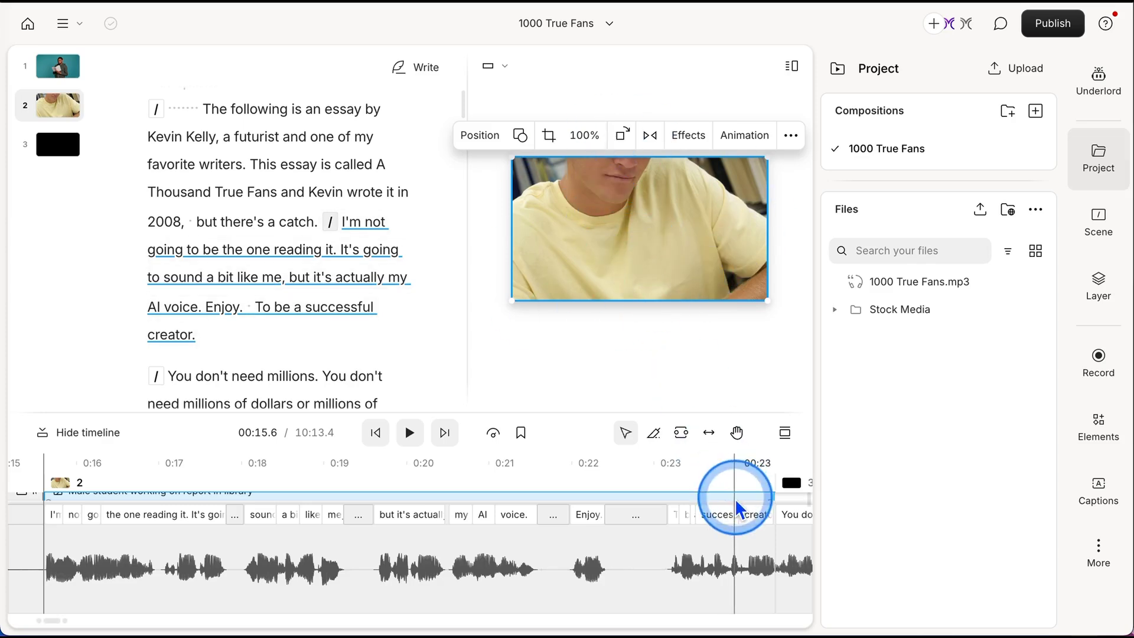
double_click(666, 236)
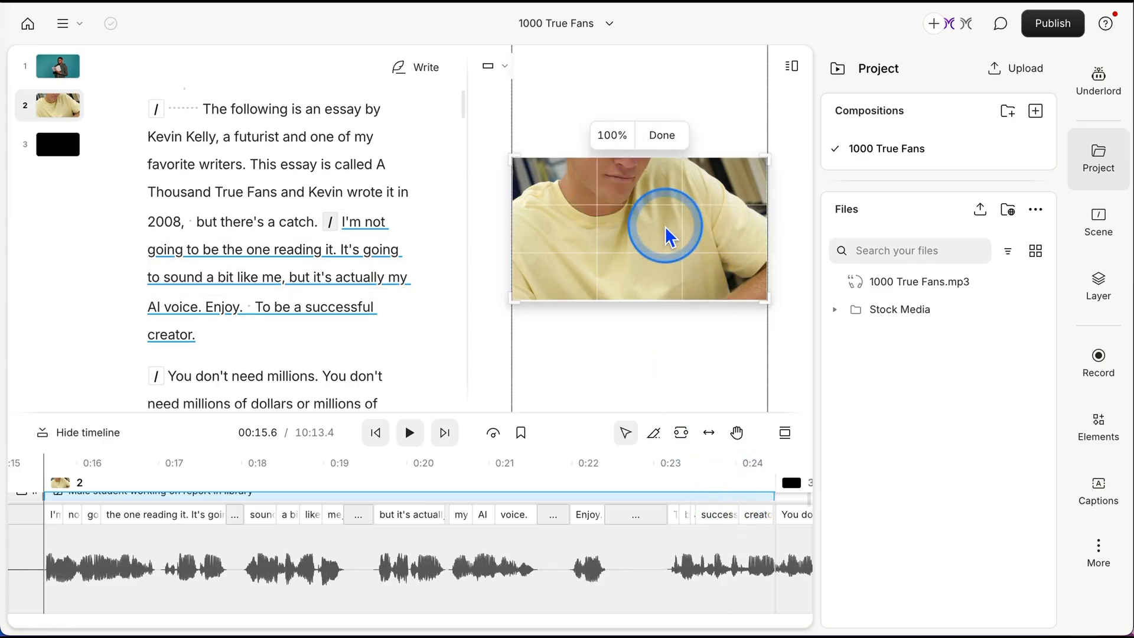
left_click_drag(655, 206, 640, 76)
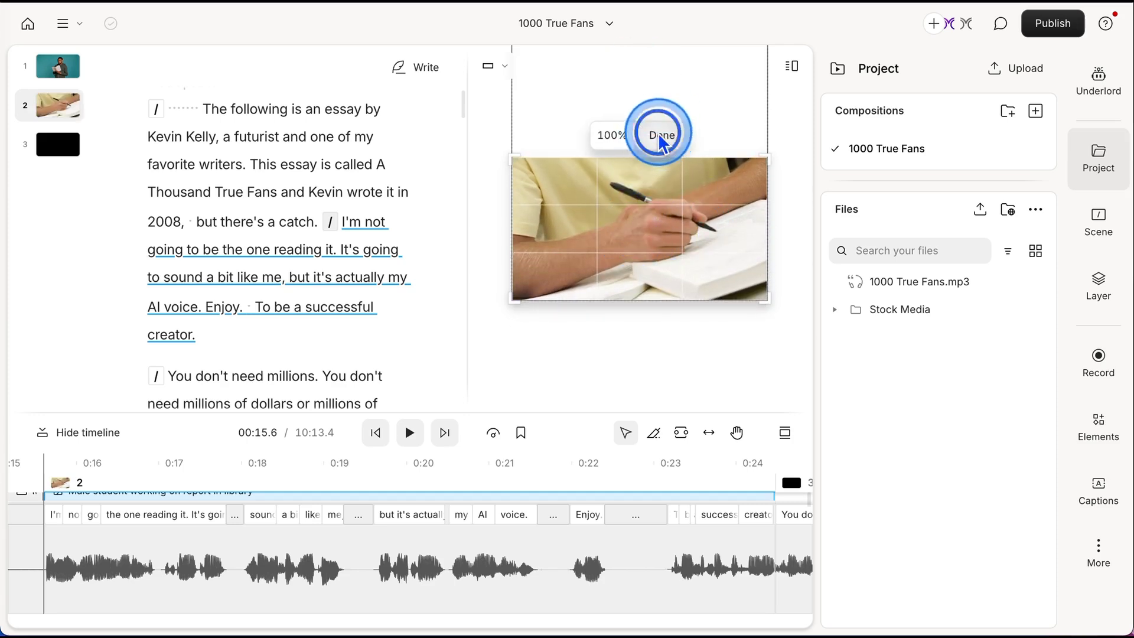
left_click(655, 135)
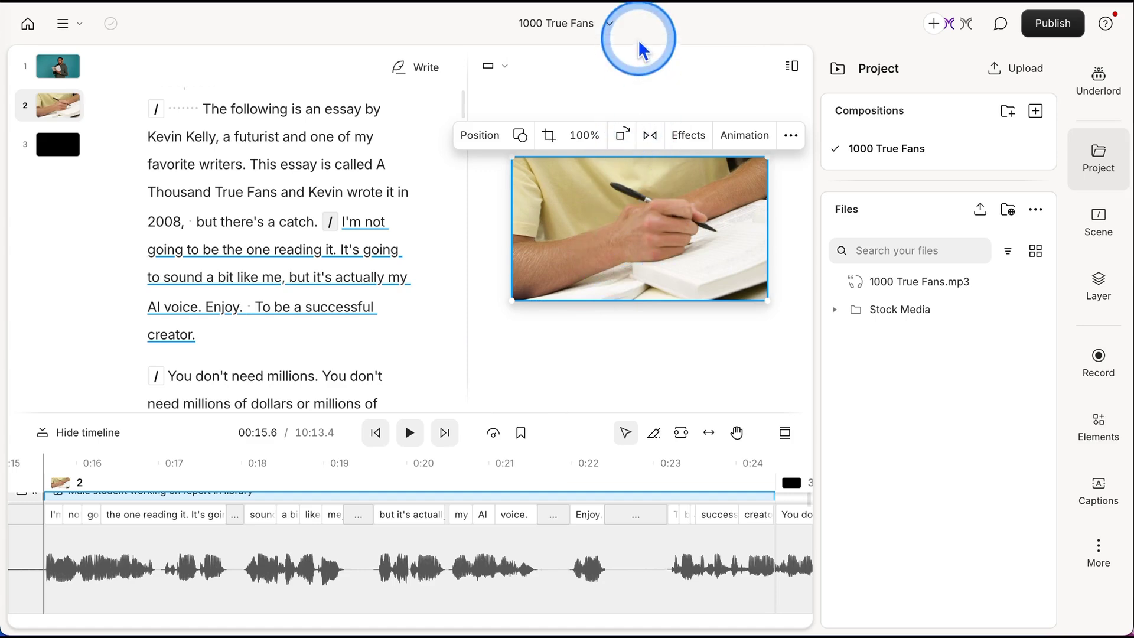
scroll(277, 328, "down", 5)
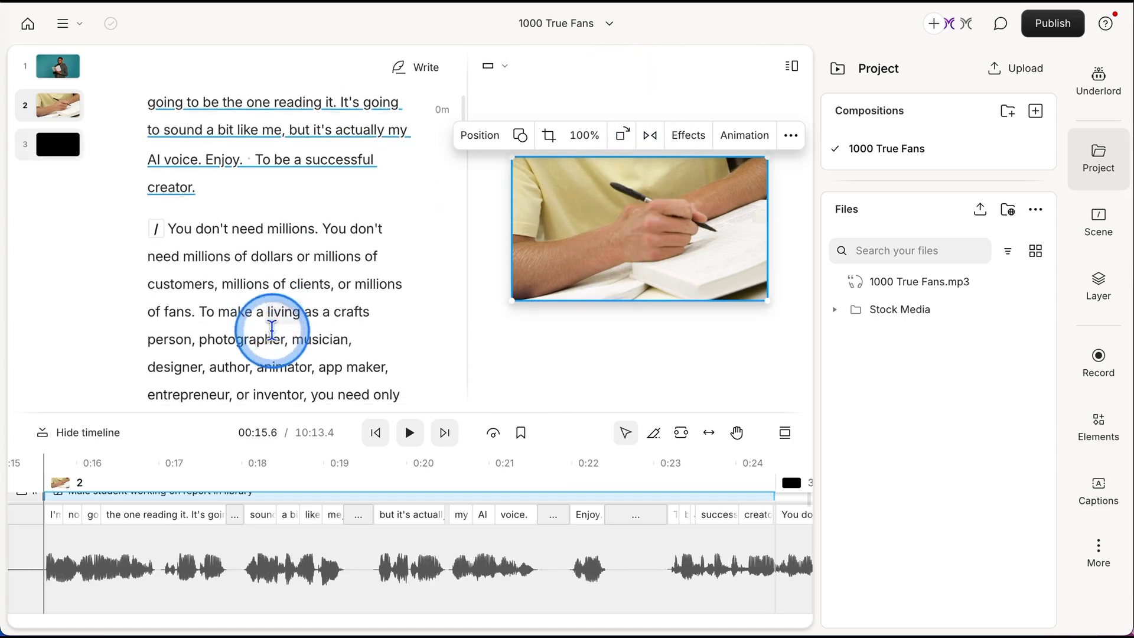
Step: Select the passage from 'You don't need millions' to 'of fans.'
left_click(170, 194)
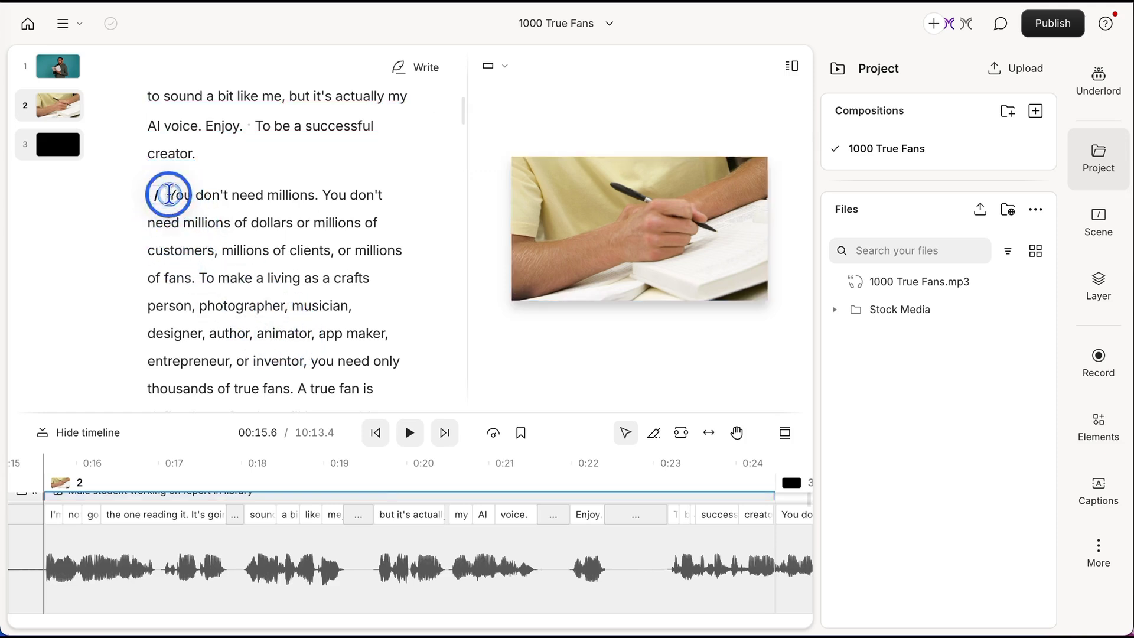
double_click(177, 195)
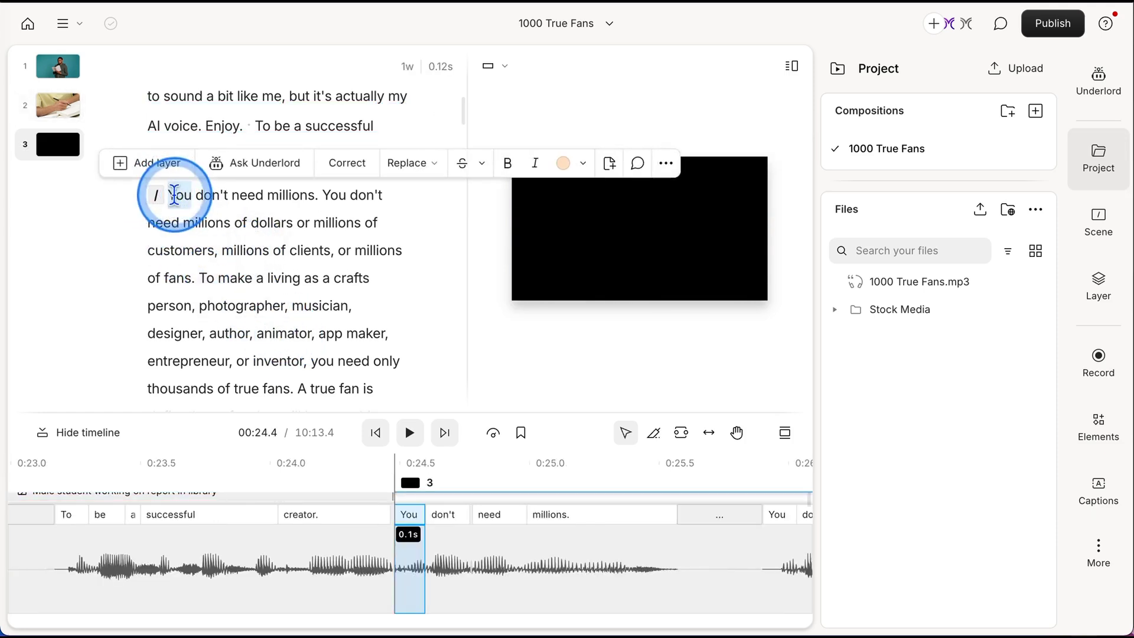
left_click(175, 195)
left_click_drag(170, 194, 197, 279)
Step: Add the GIPHY GIF of a cat typing an essay at a laptop to the passage
left_click(157, 169)
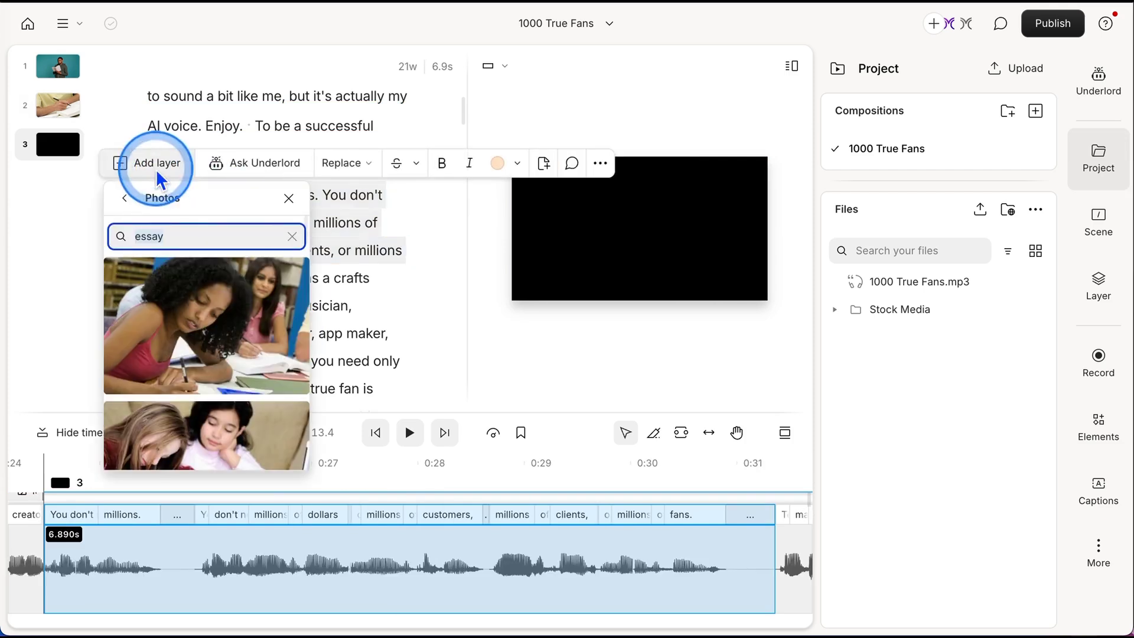
left_click(121, 197)
scroll(243, 400, "down", 1)
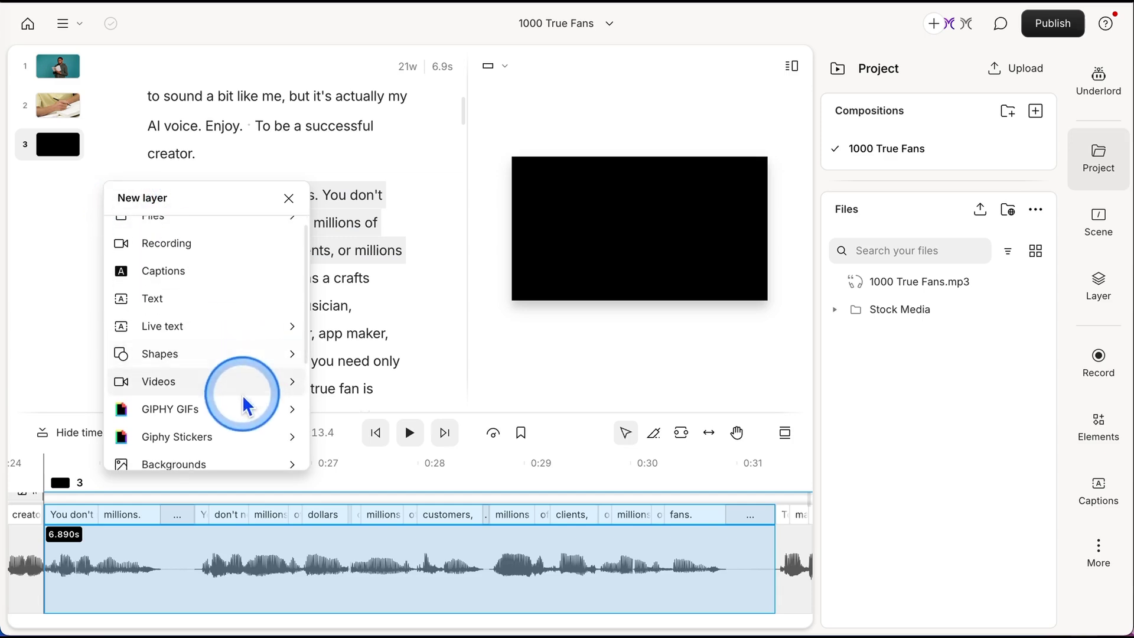
left_click(224, 410)
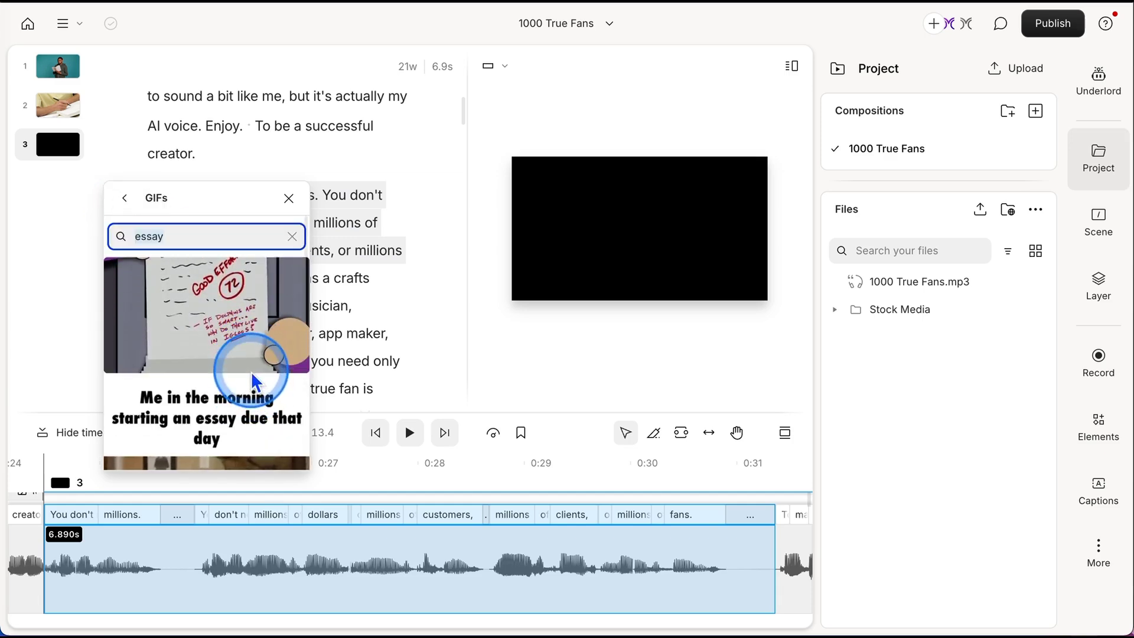
scroll(230, 406, "down", 1)
scroll(235, 406, "down", 2)
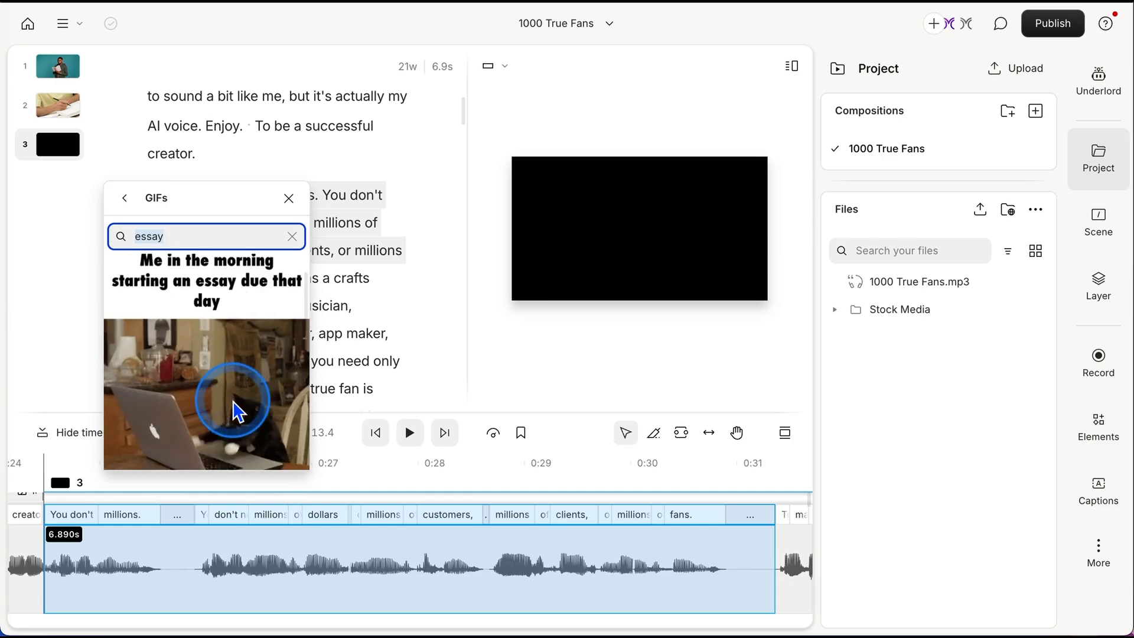
left_click(228, 396)
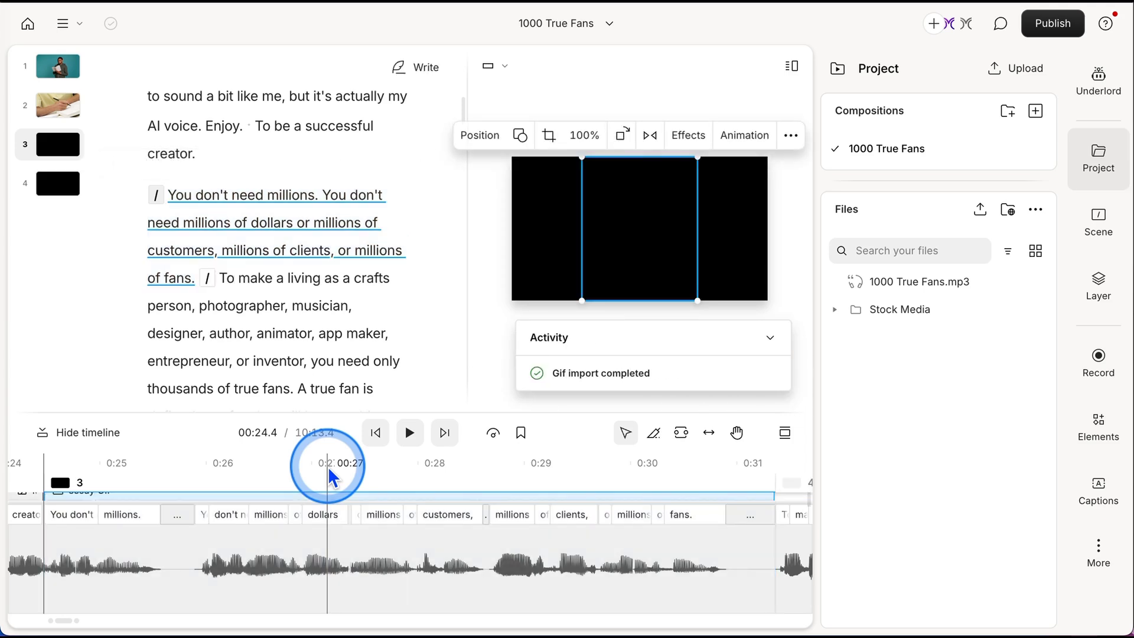
Step: Play back scene 3 to check the cat GIF
left_click(409, 434)
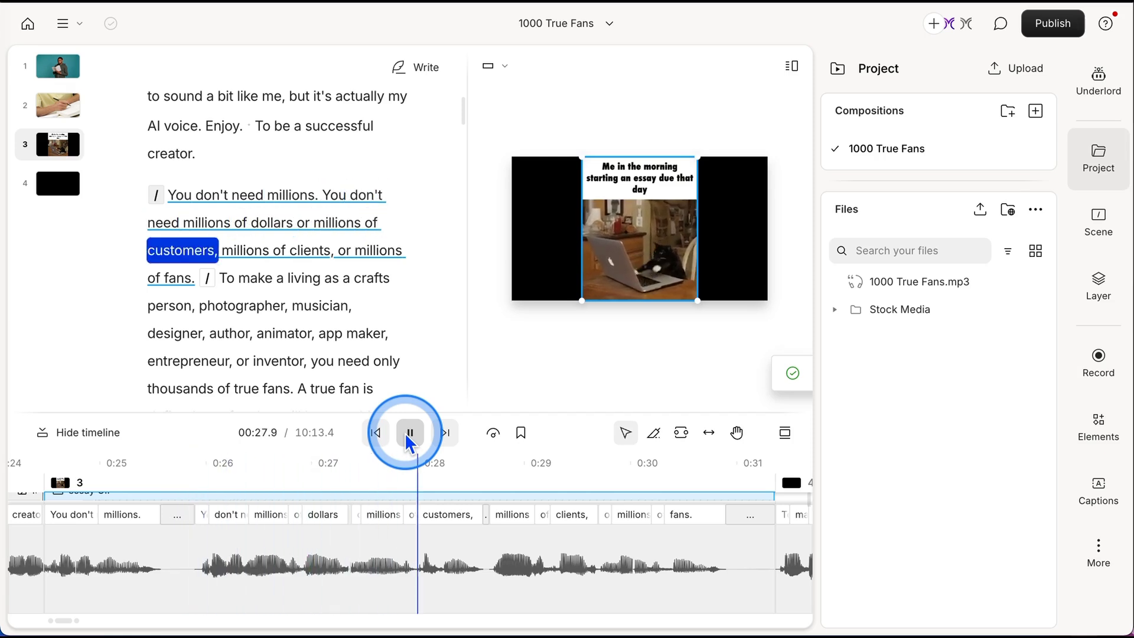
left_click(409, 435)
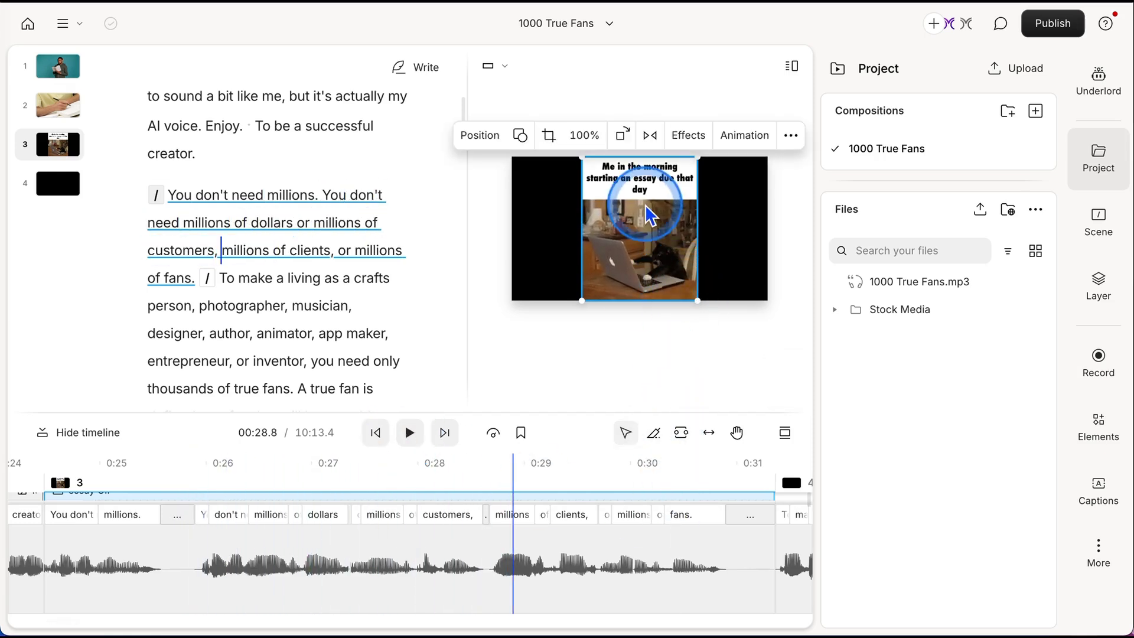
left_click(585, 571)
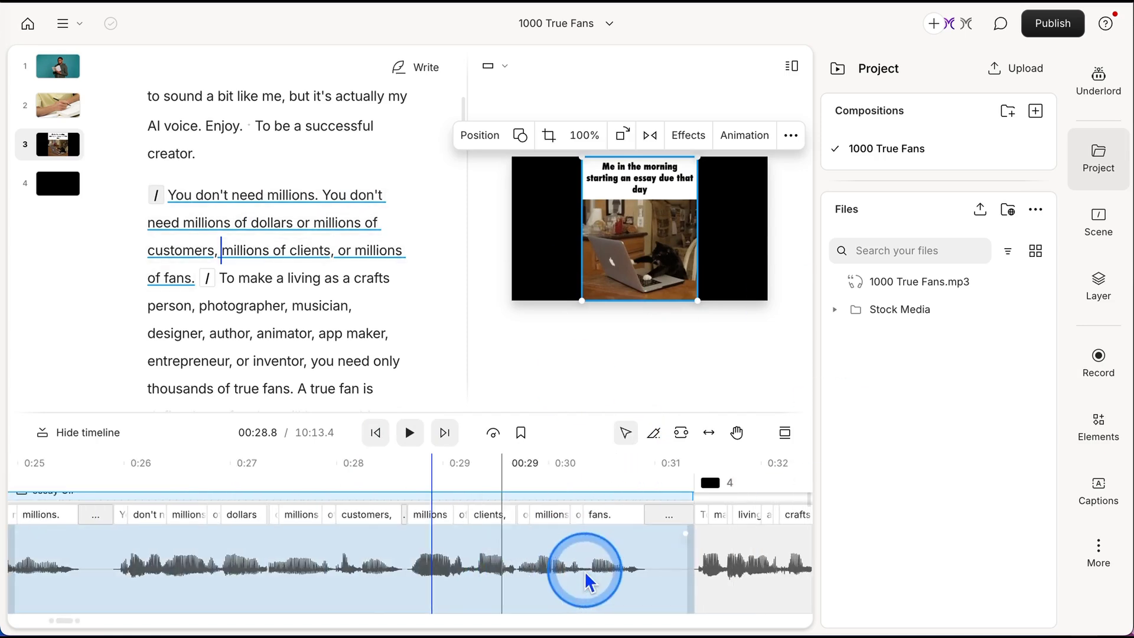
scroll(584, 571, "right", 5)
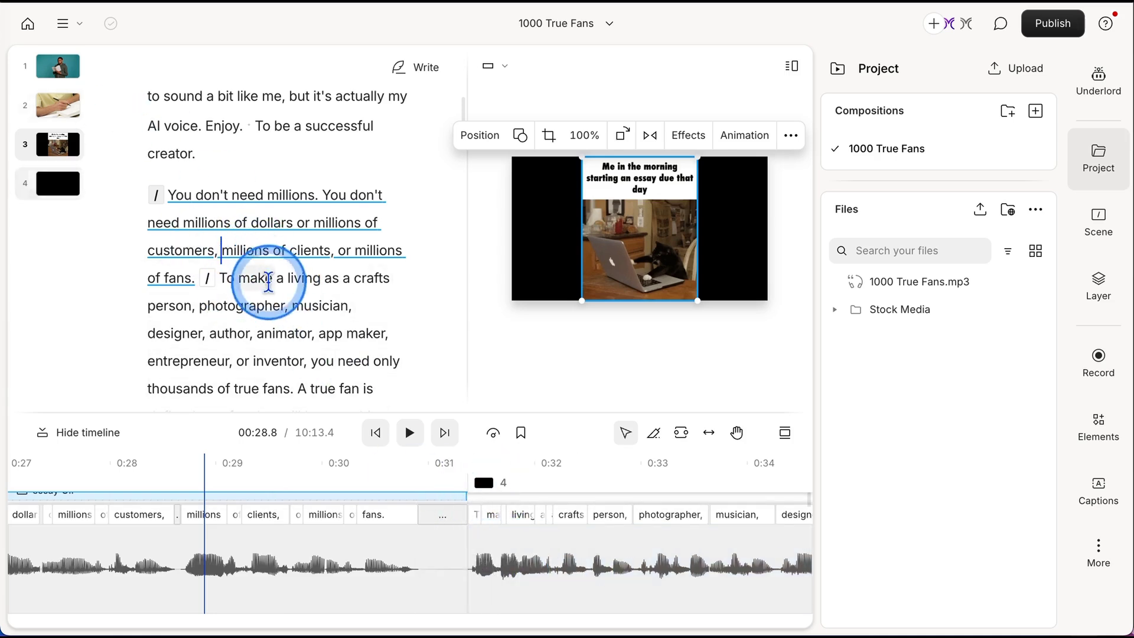
scroll(265, 289, "down", 1)
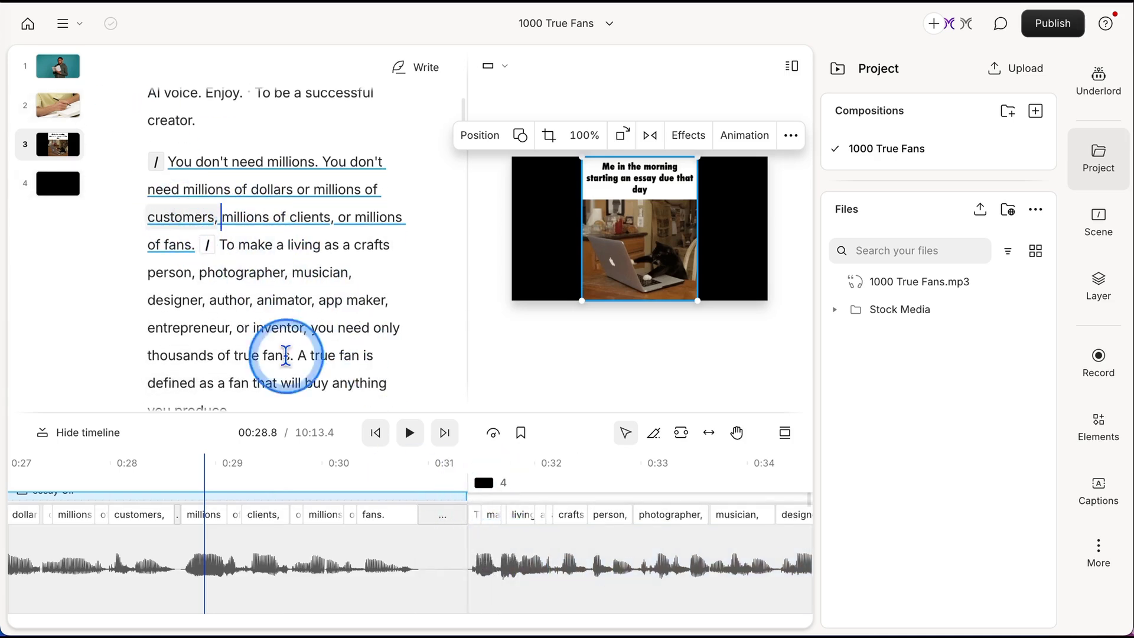
scroll(226, 247, "down", 1)
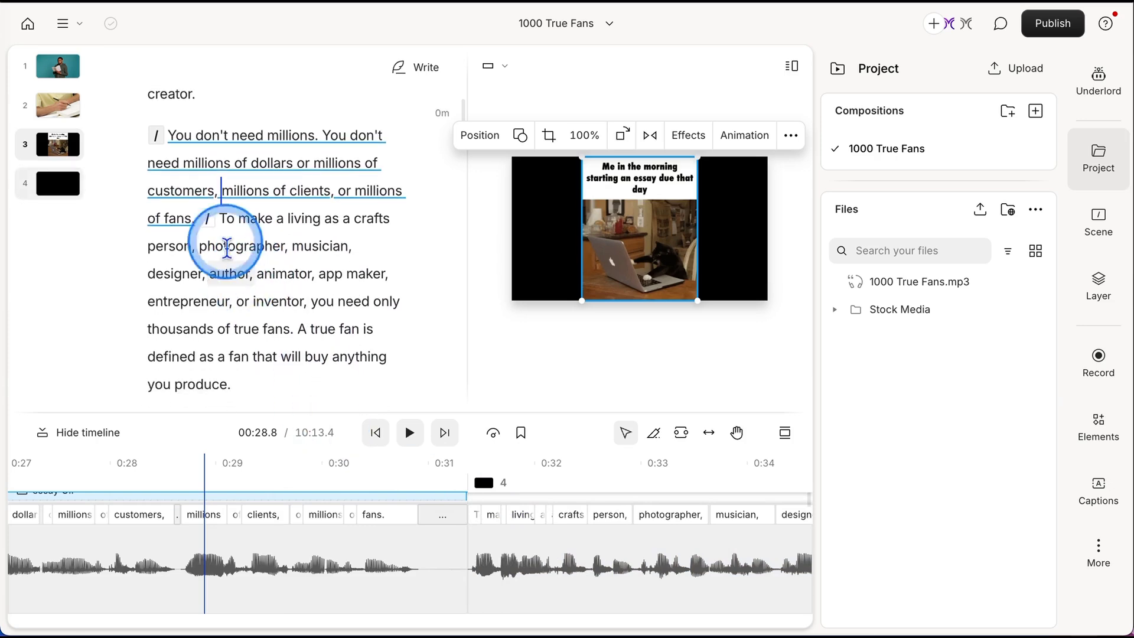
Step: Select the long passage beginning 'To make a living'
left_click(211, 218)
left_click(247, 274)
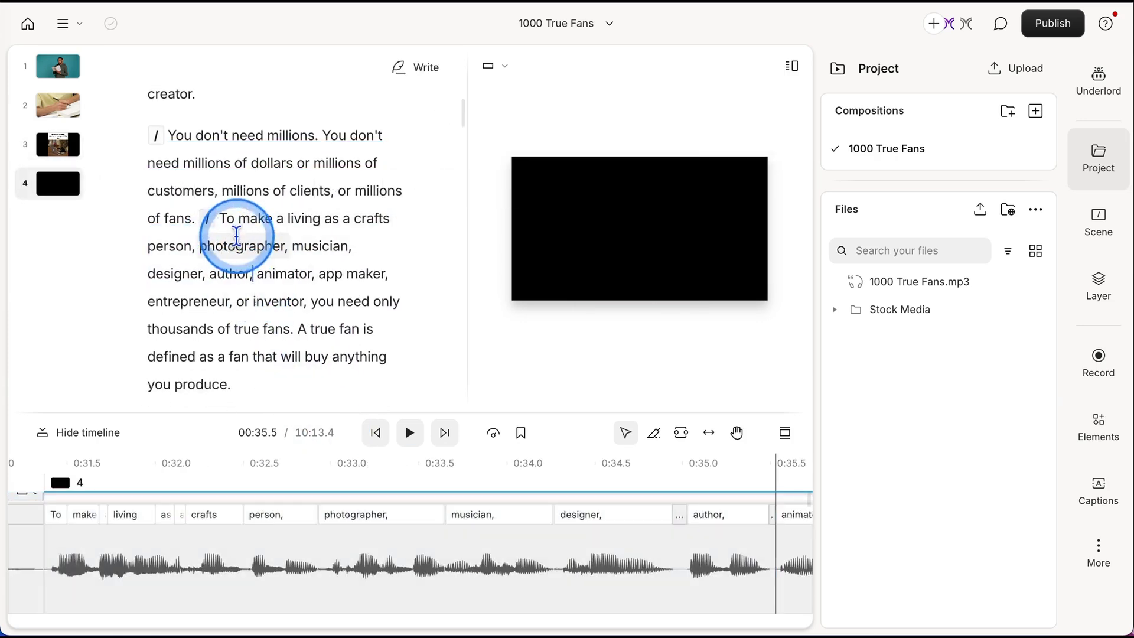
left_click_drag(224, 216, 360, 282)
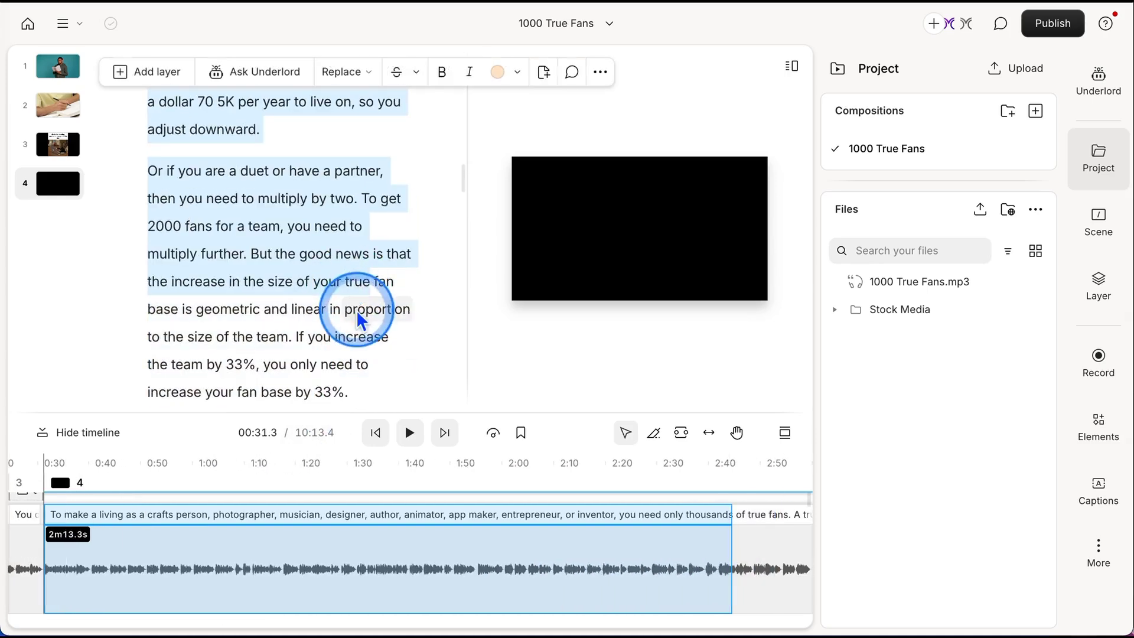
left_click(309, 562)
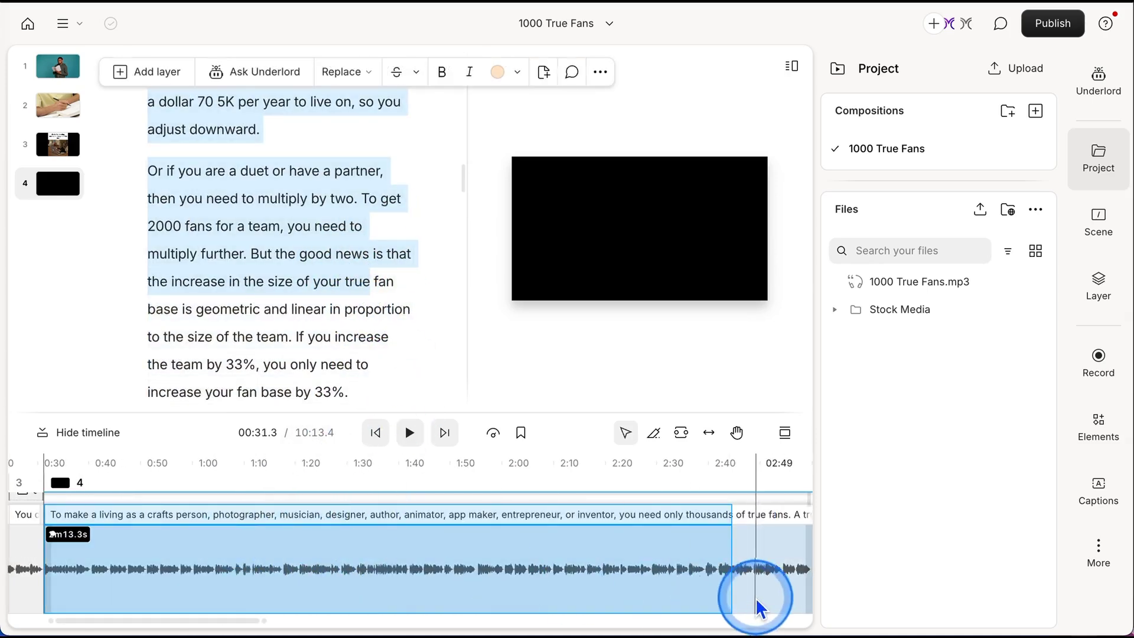
Step: Search stock photos for 'fans' and import the cheering football fans photo as scene 4
left_click(134, 73)
left_click(123, 106)
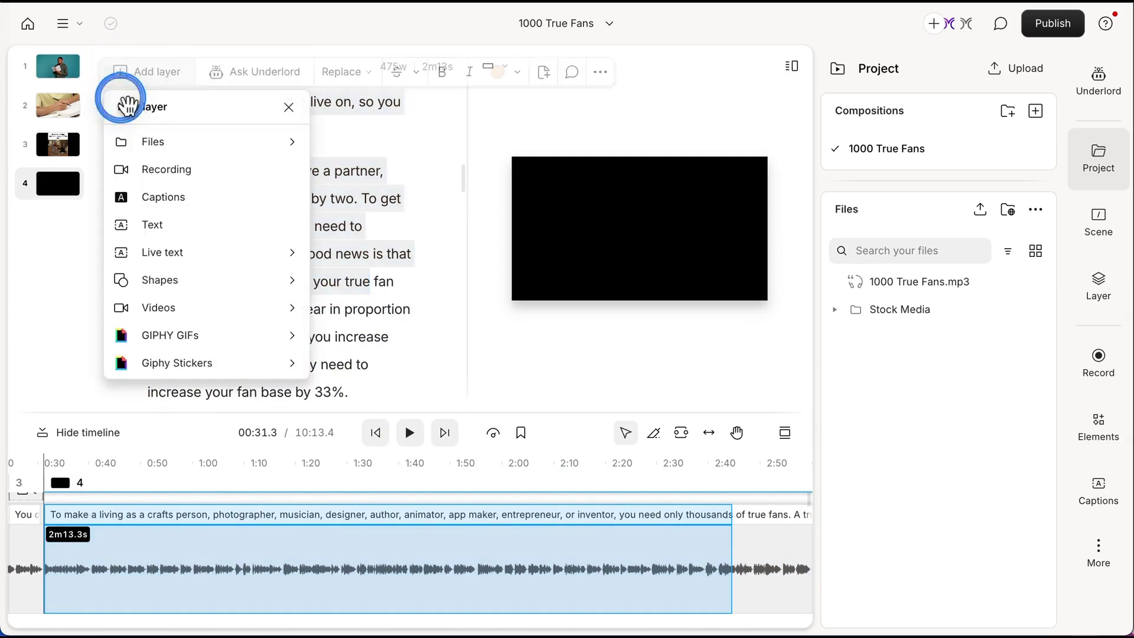
scroll(244, 346, "down", 5)
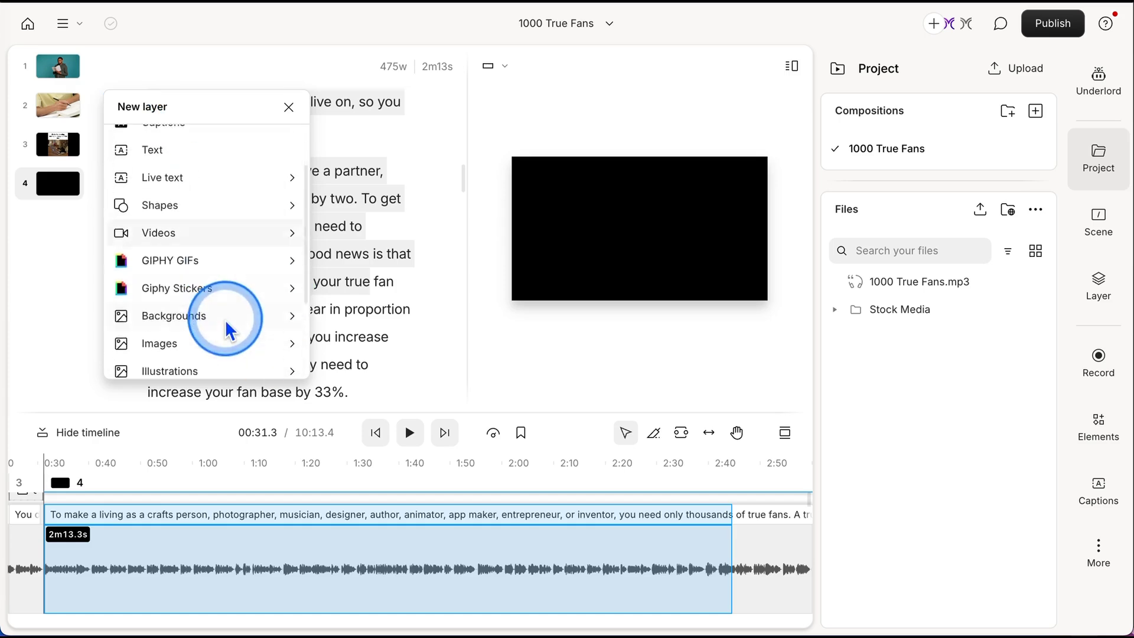
left_click(227, 277)
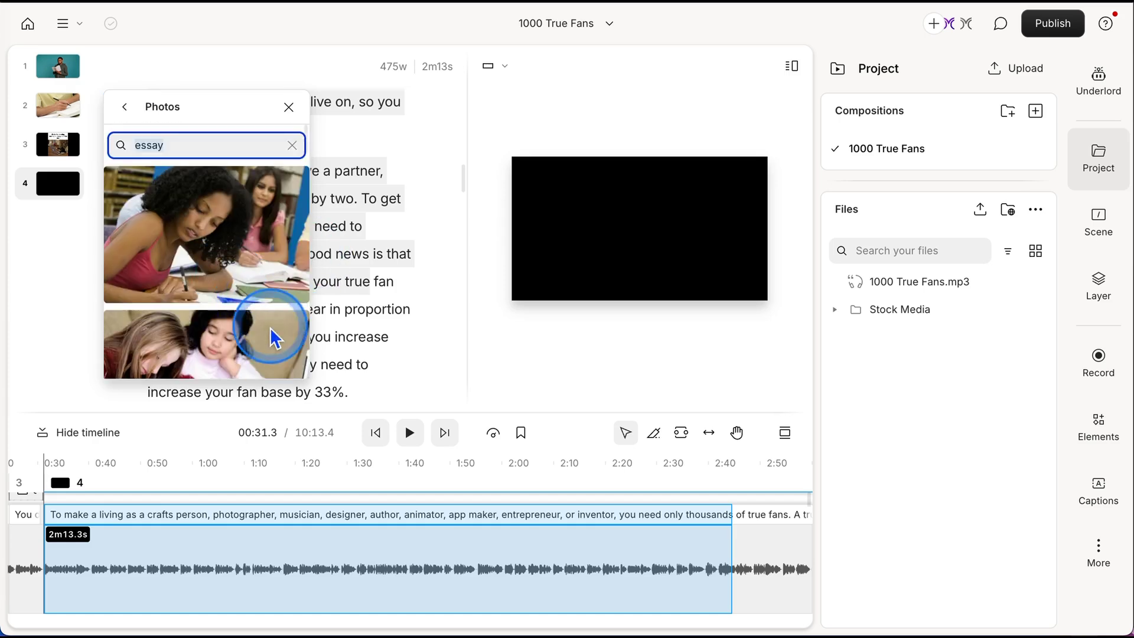
scroll(239, 266, "down", 5)
scroll(236, 279, "up", 5)
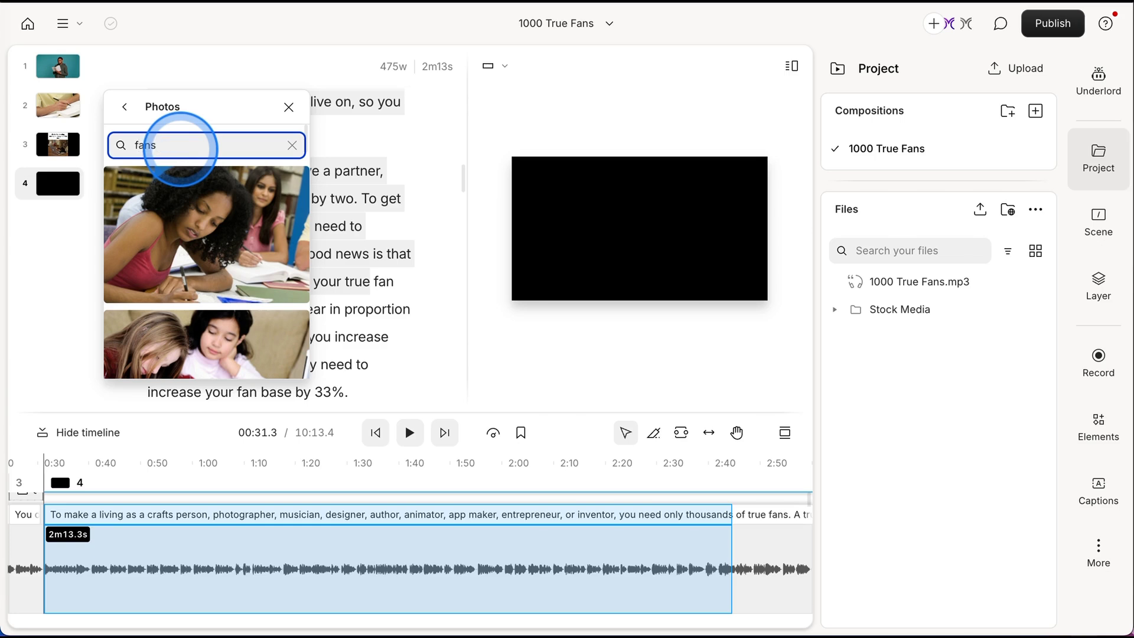
left_click(250, 198)
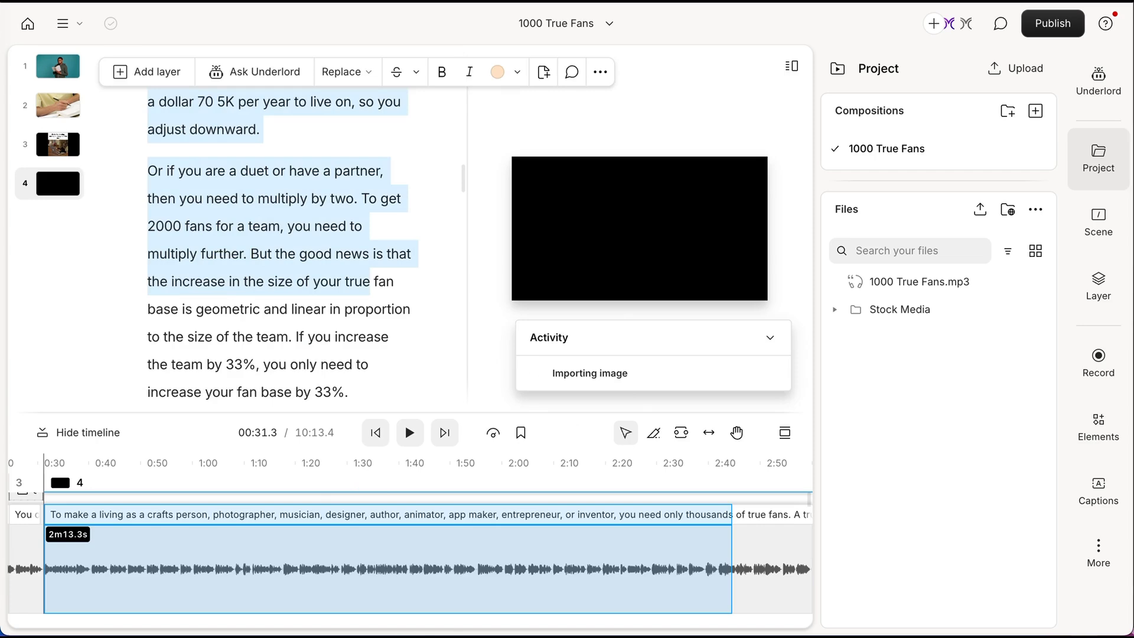
left_click(620, 290)
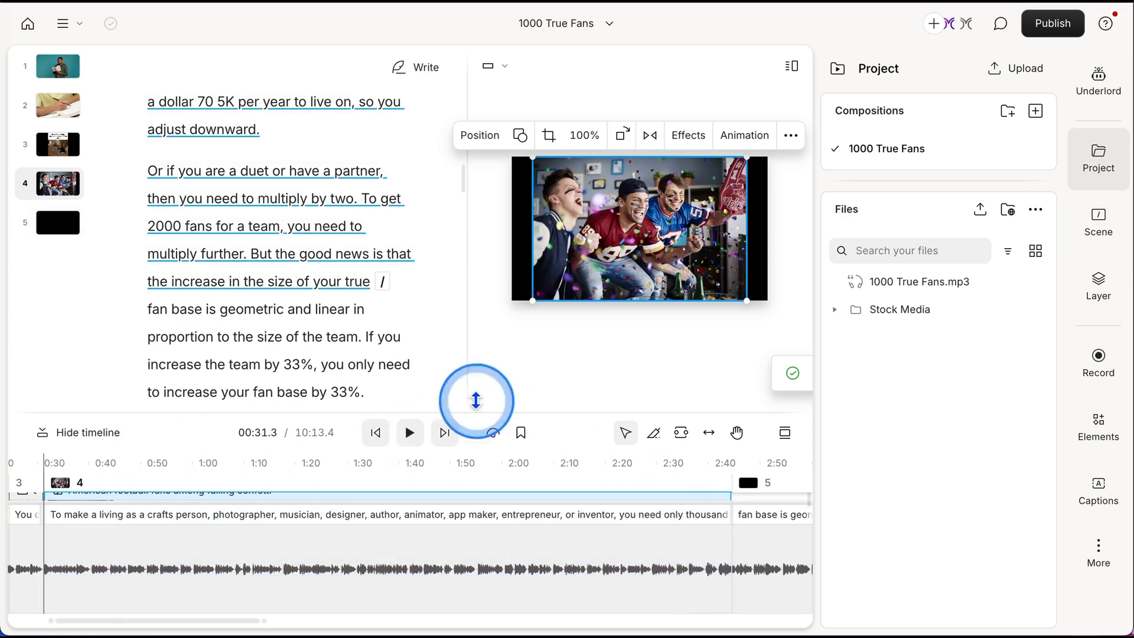
Step: Stretch the fans photo edge to edge across the frame and resize the timeline panel
left_click_drag(745, 229, 768, 228)
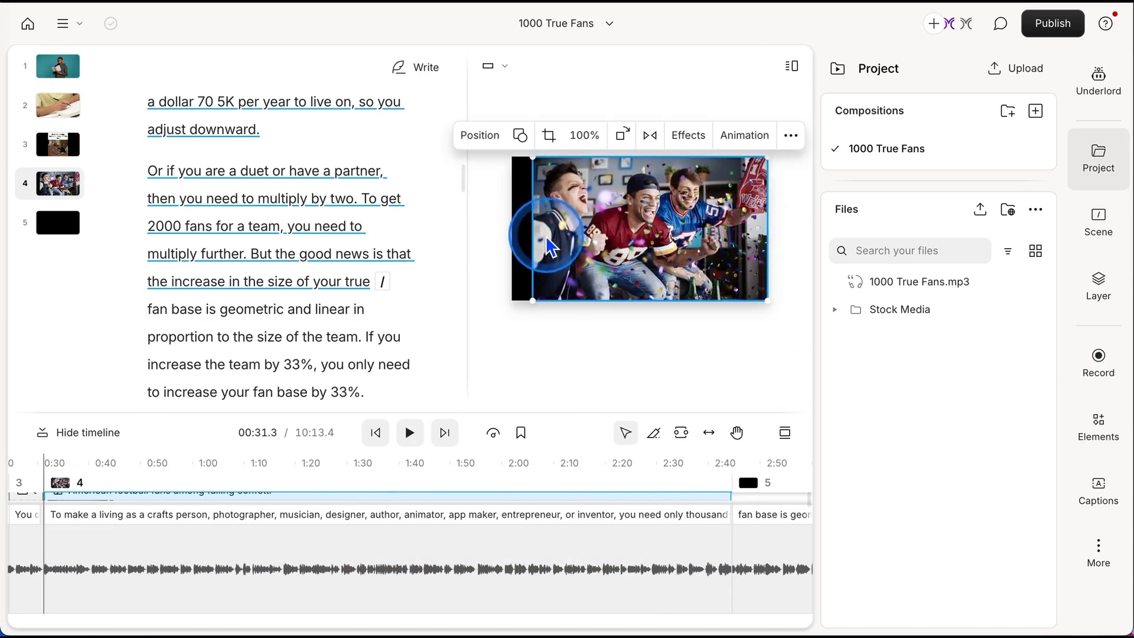
left_click_drag(536, 236, 511, 239)
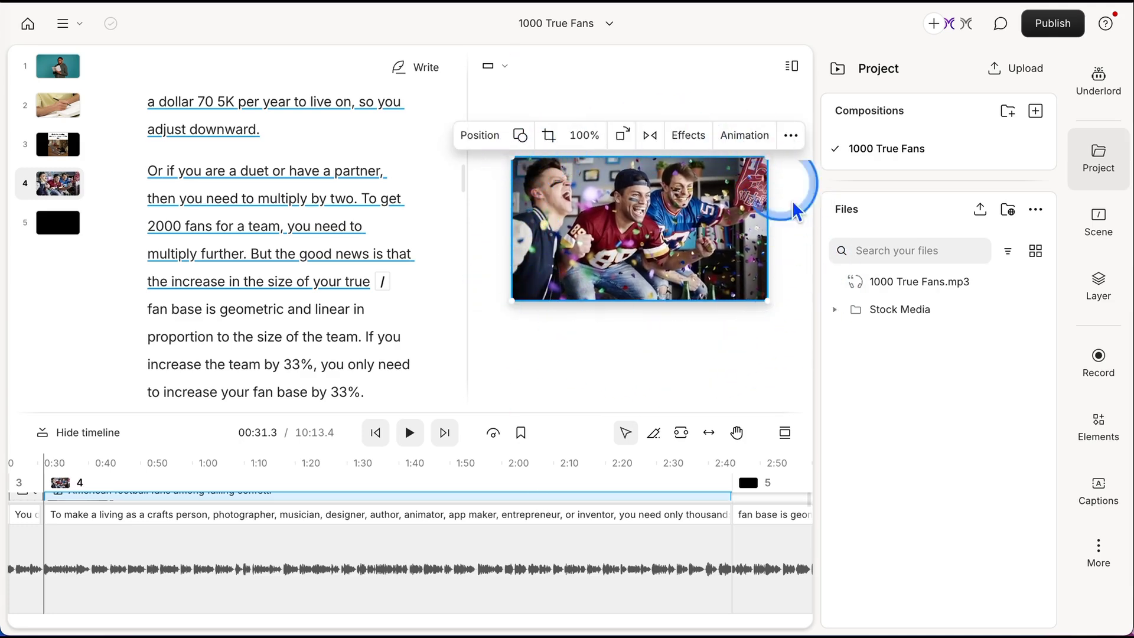
left_click_drag(330, 431, 349, 321)
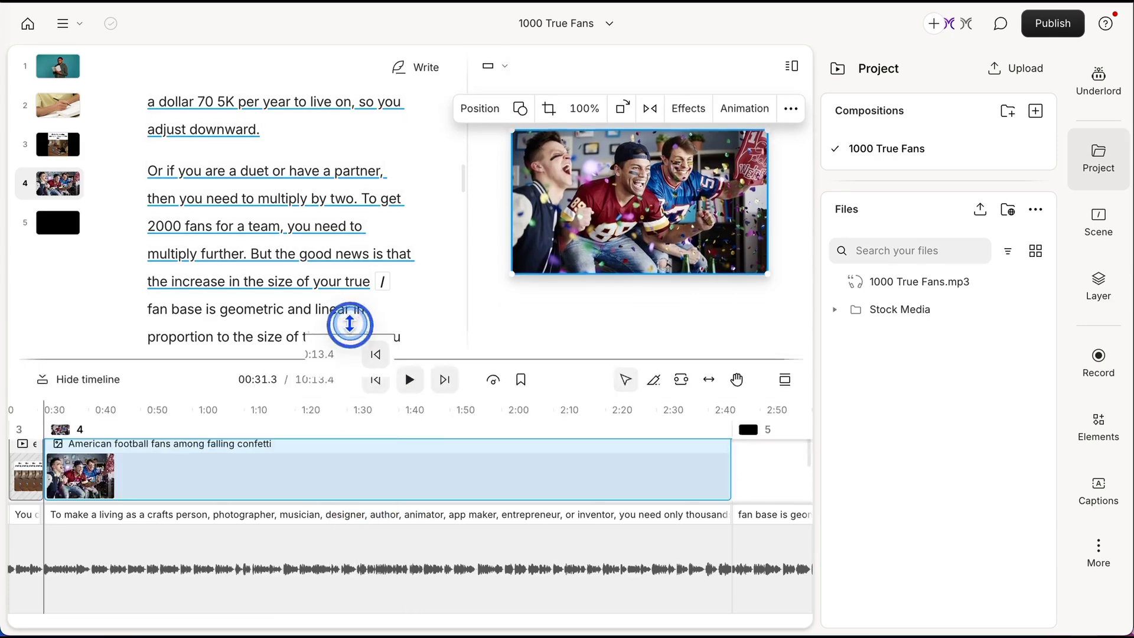
mouse_move(197, 392)
left_mouse_down()
mouse_move(77, 392)
mouse_move(486, 405)
mouse_move(248, 384)
mouse_move(314, 416)
mouse_move(169, 405)
mouse_move(205, 406)
left_mouse_up()
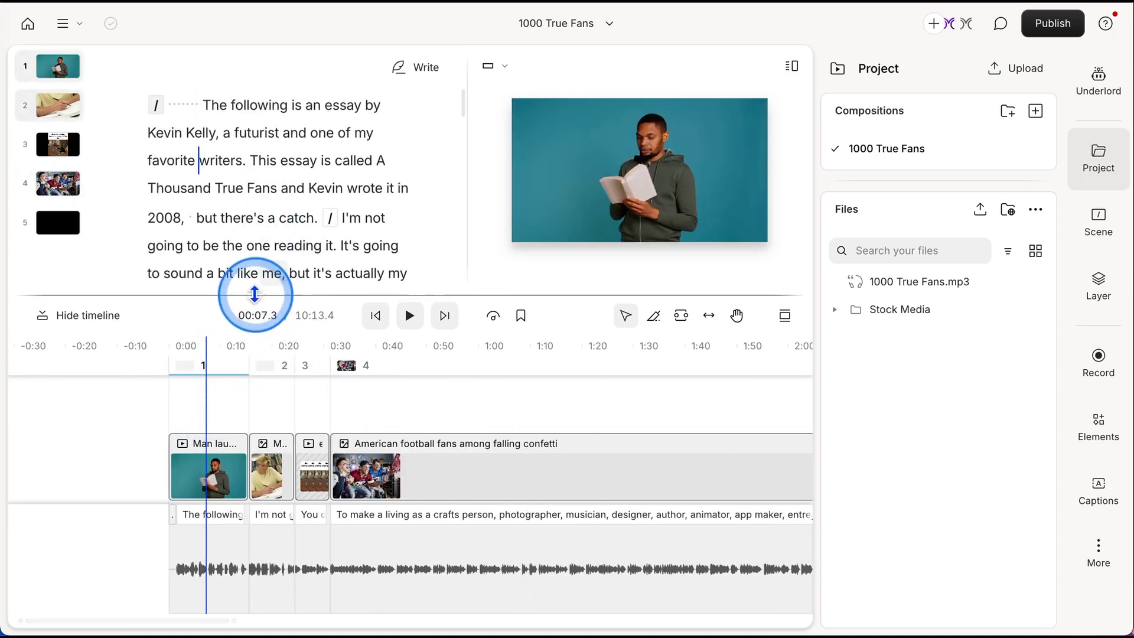
left_click_drag(253, 296, 253, 344)
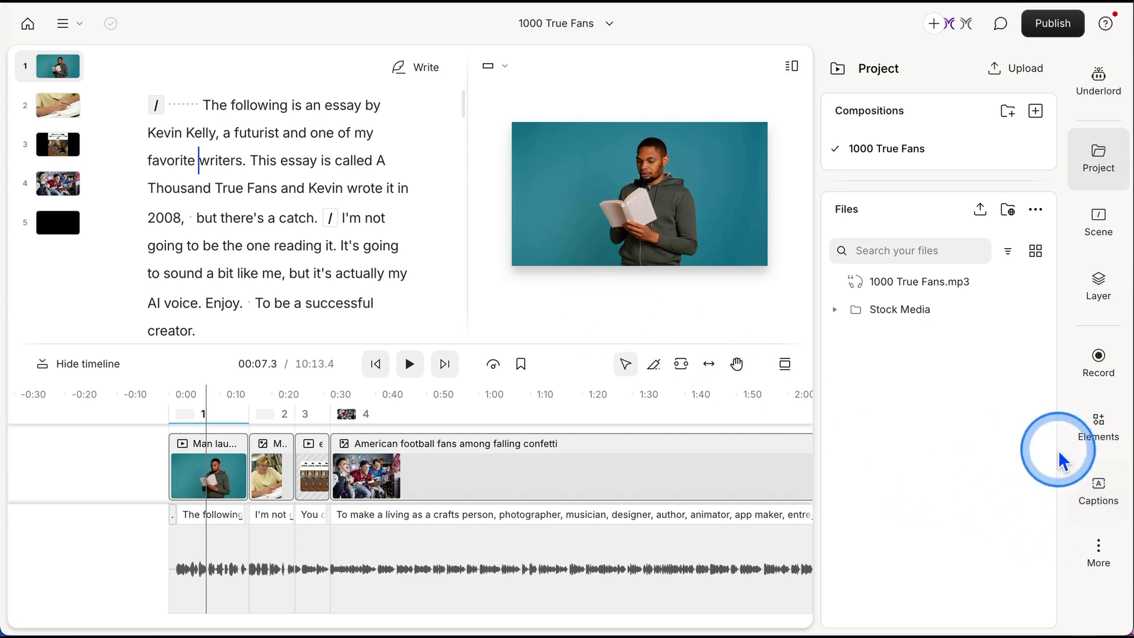
Step: Apply the Bold: yellow highlight caption style to the captions in all scenes
left_click(1099, 502)
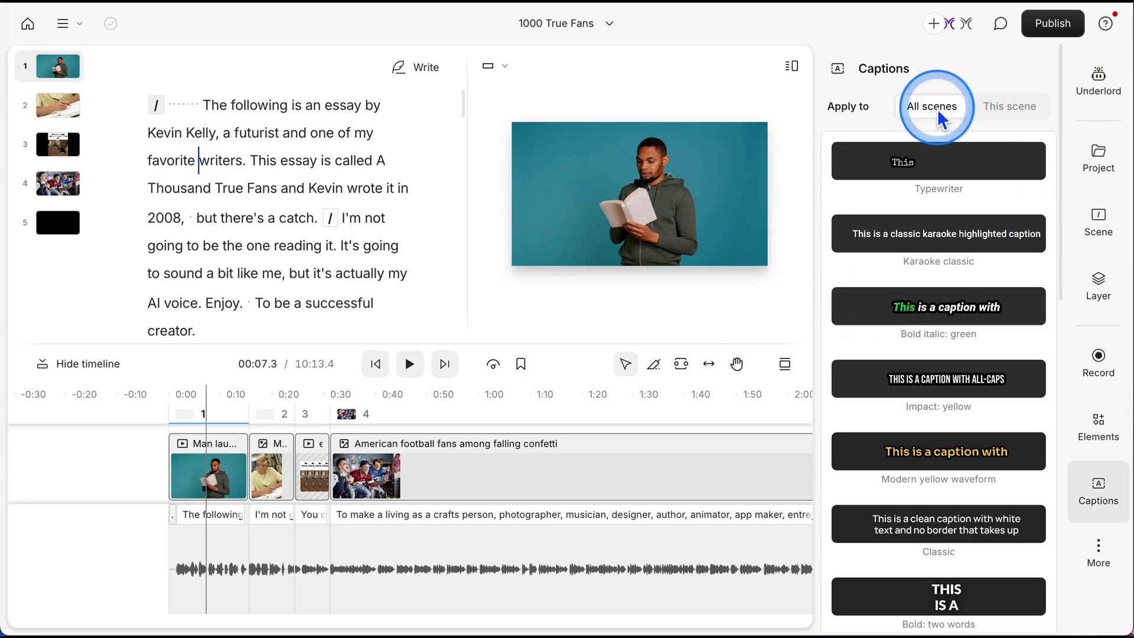
scroll(980, 355, "down", 1)
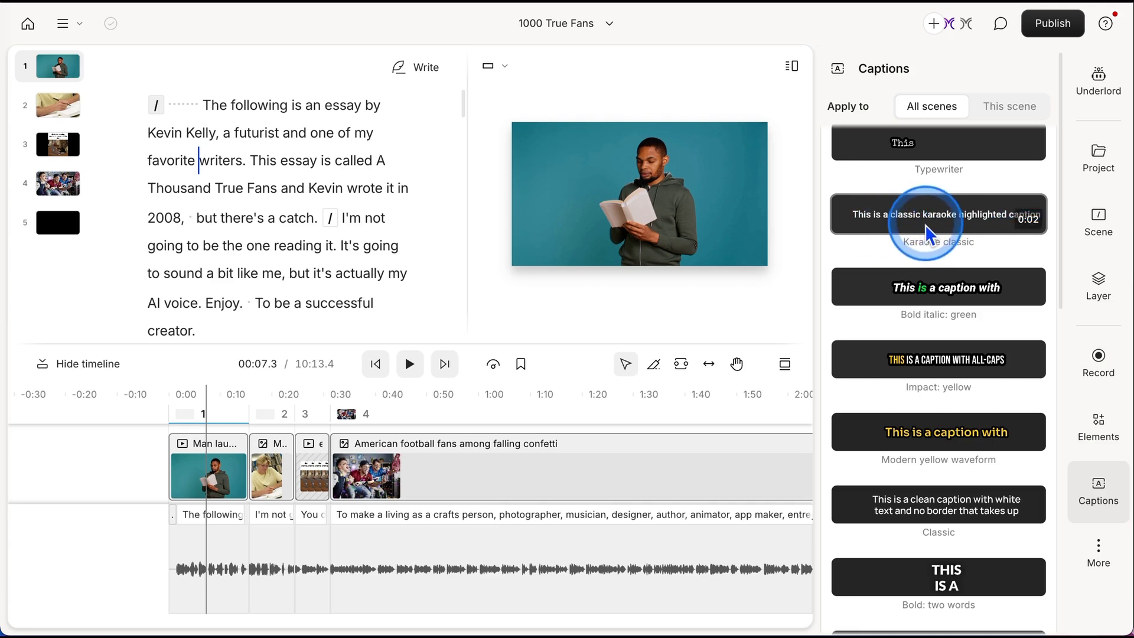
scroll(1001, 499, "down", 2)
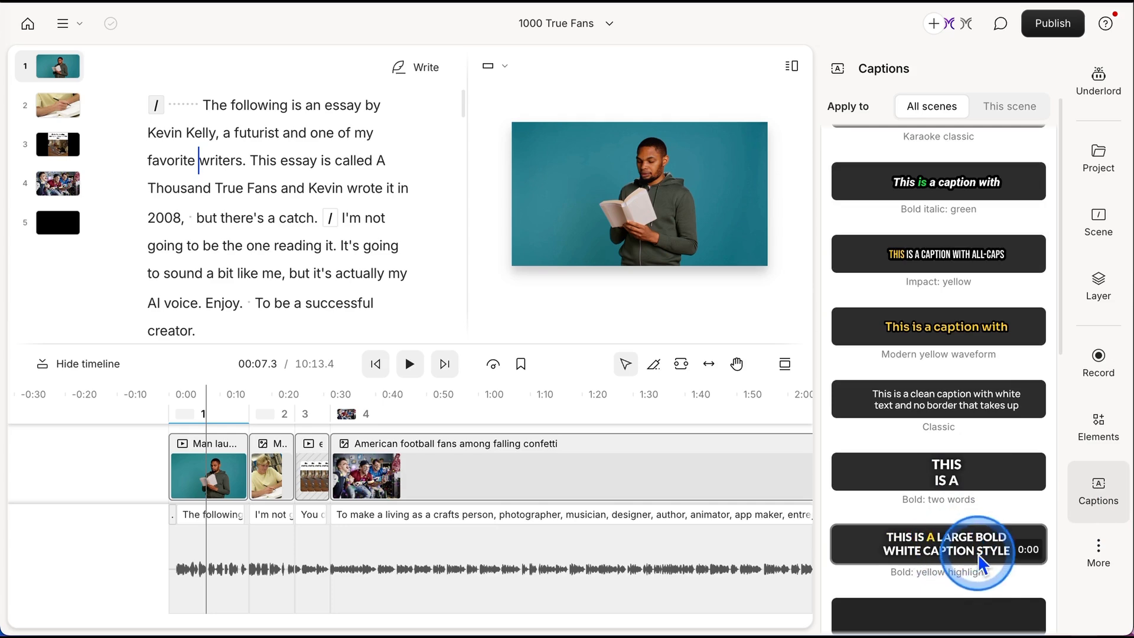
left_click(902, 552)
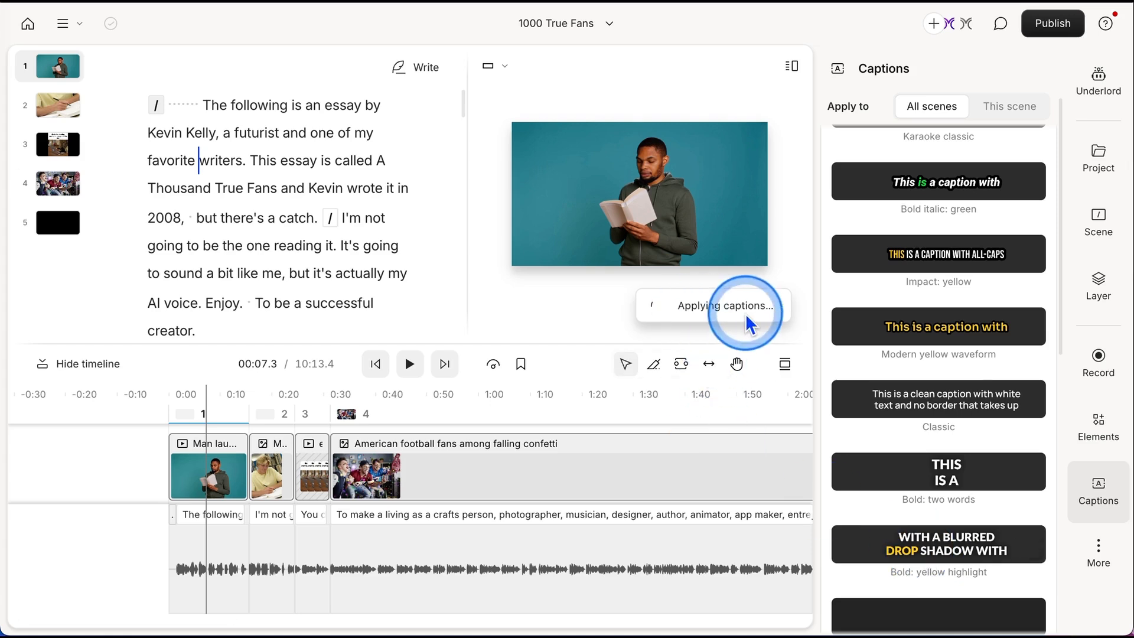
Step: Play back the video and inspect the yellow-highlighted captions in the preview
left_click(224, 440)
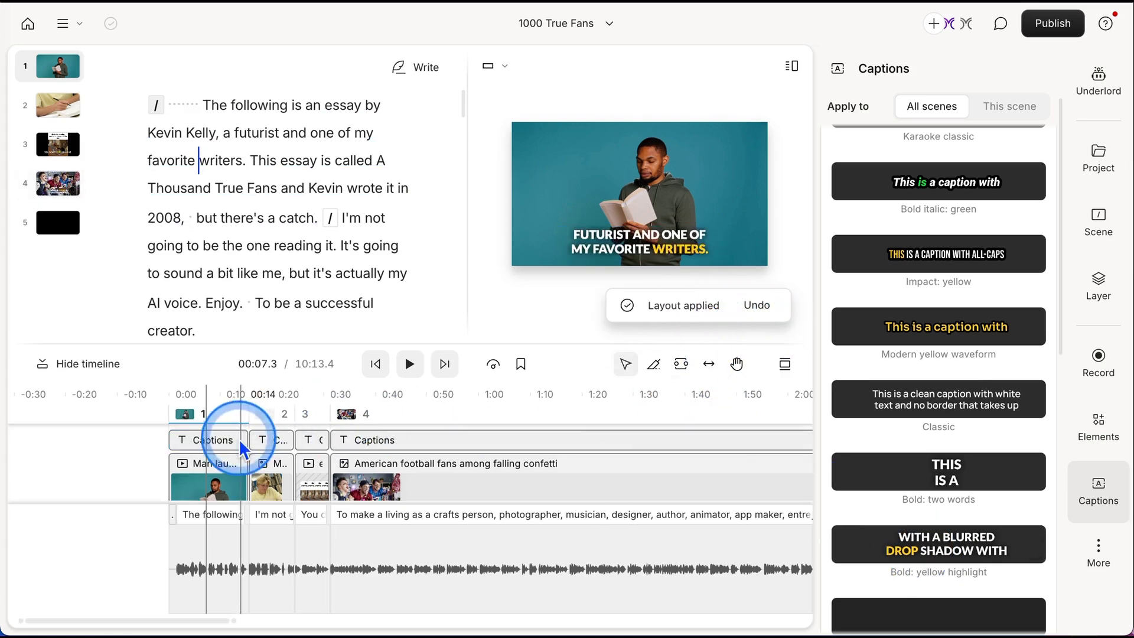
left_click(450, 451)
left_click(410, 365)
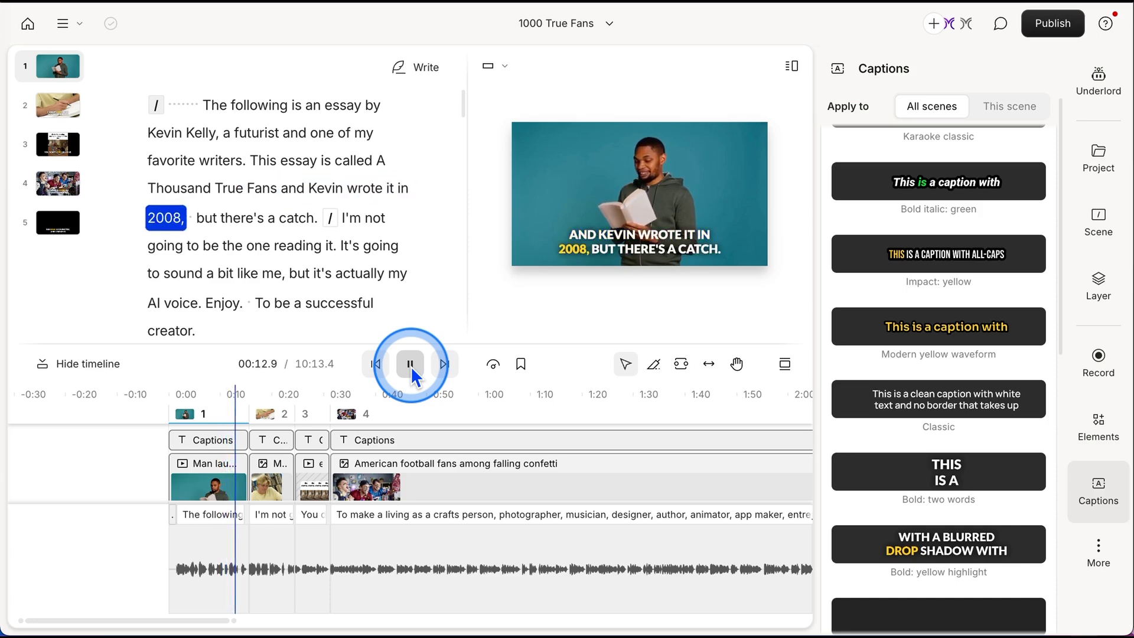
left_click(409, 366)
left_click(693, 542)
left_click(589, 236)
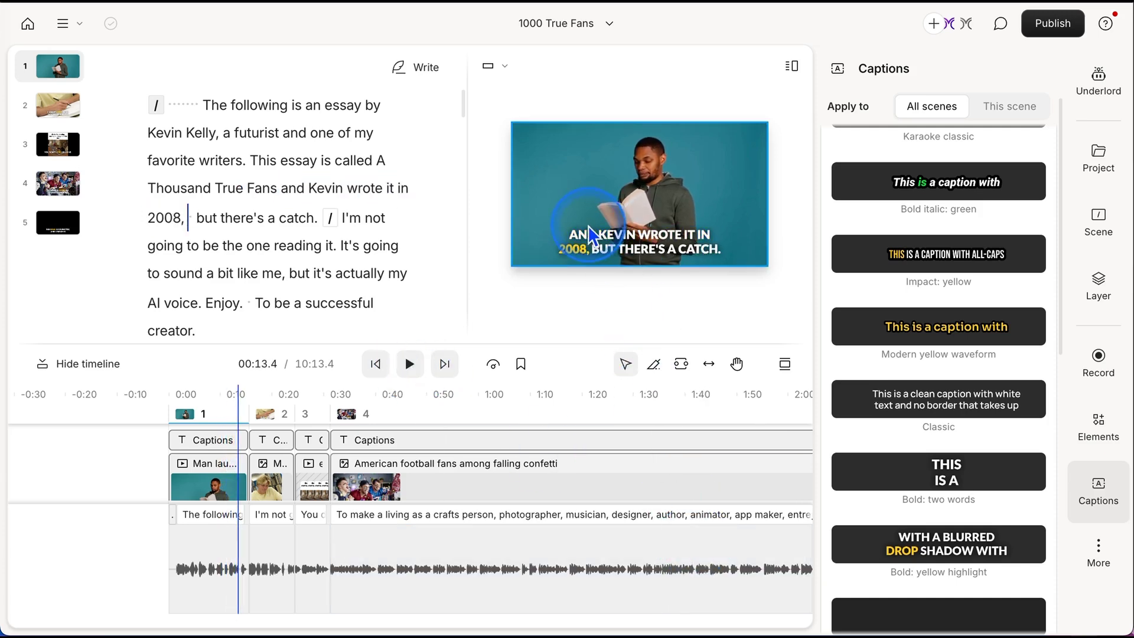
left_click(618, 258)
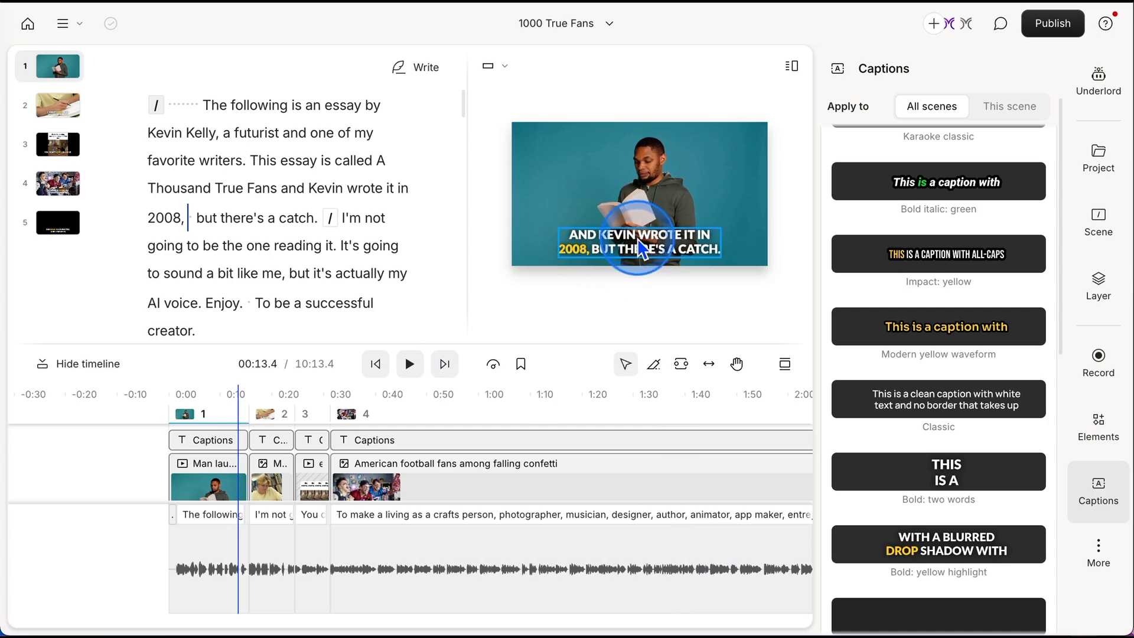
left_click(672, 234)
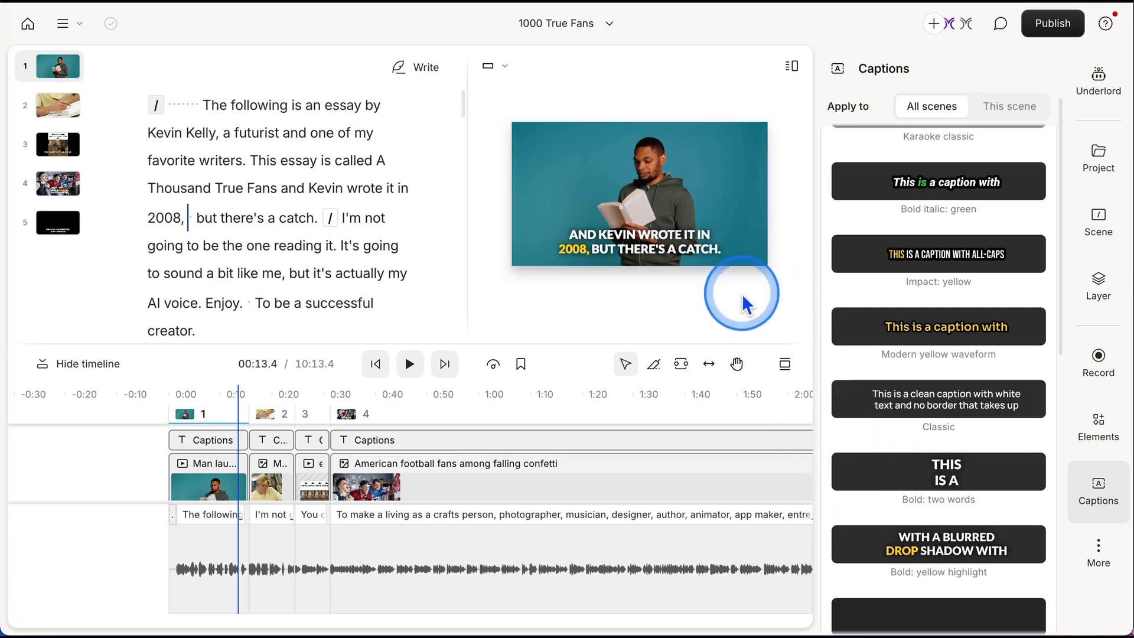
left_click(1101, 437)
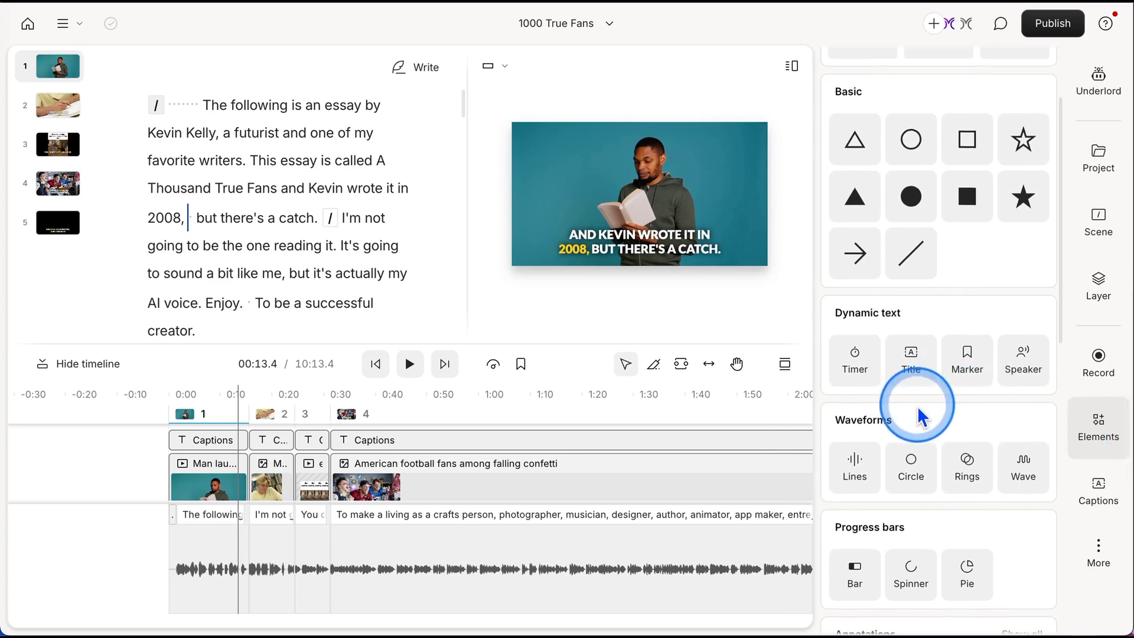
Step: Insert a Lines-style audio waveform into scene 1, just above the captions, and widen the preview
scroll(917, 413, "down", 3)
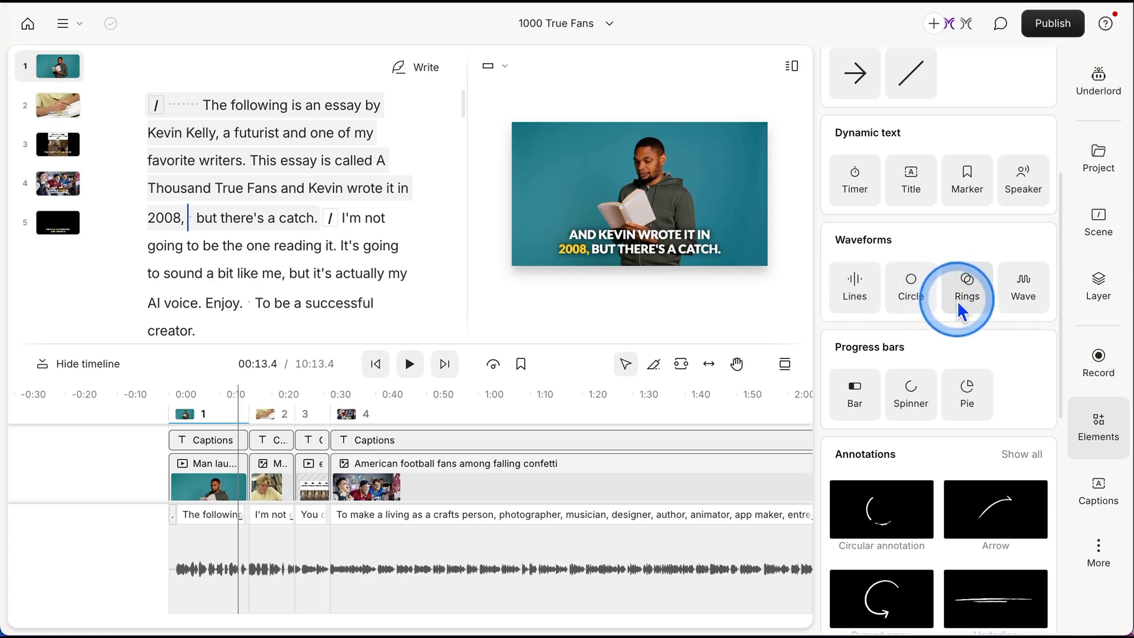
left_click(852, 287)
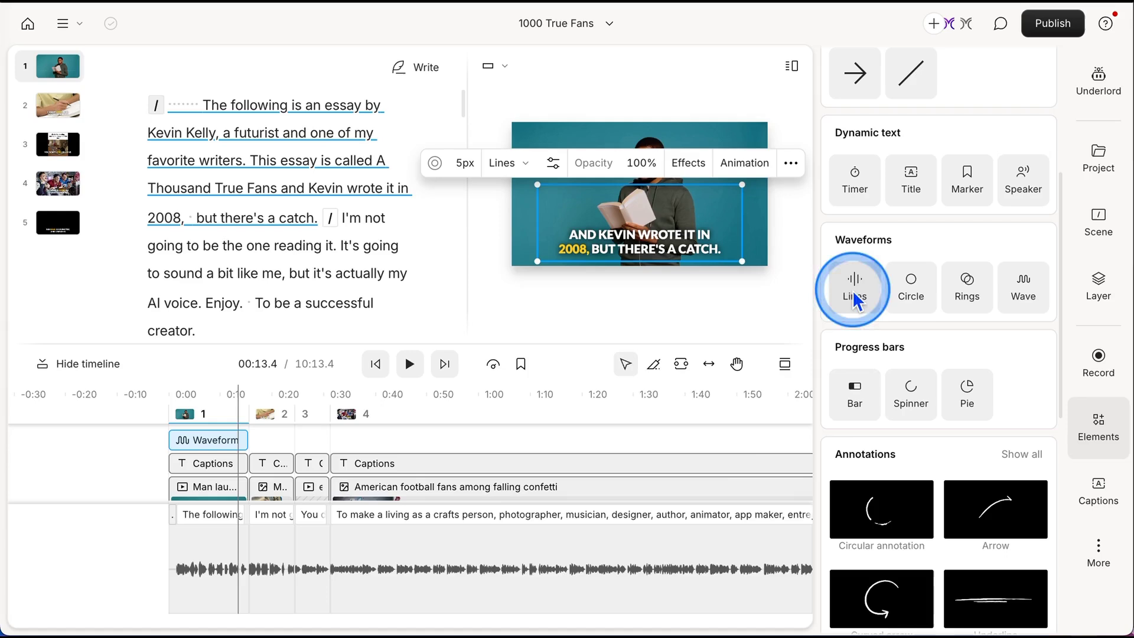
left_click(205, 411)
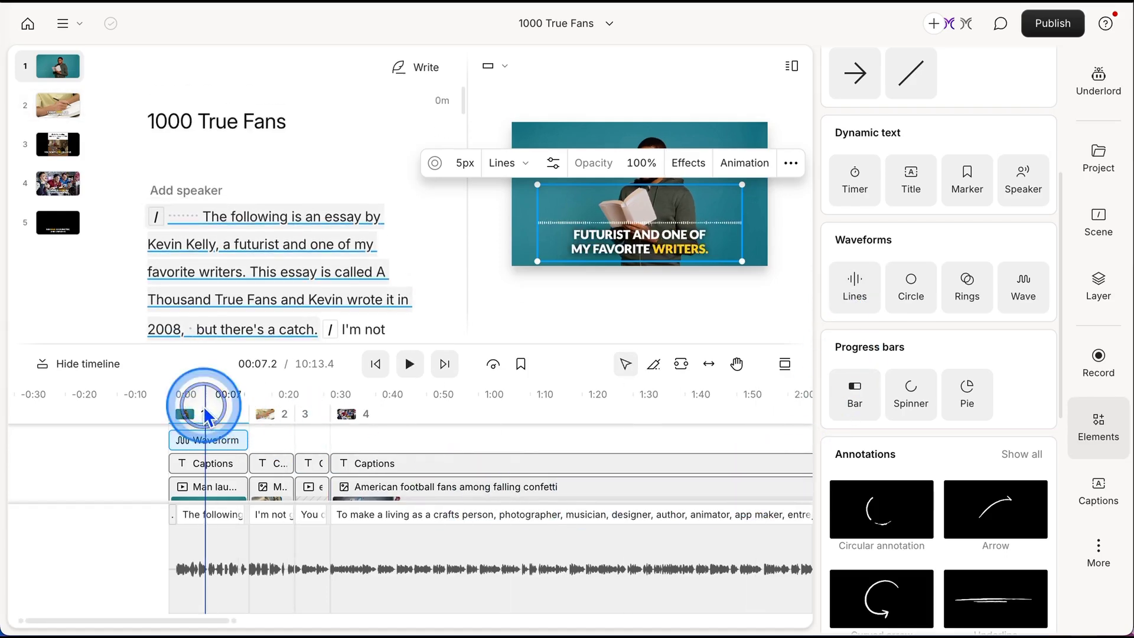
left_click(625, 212)
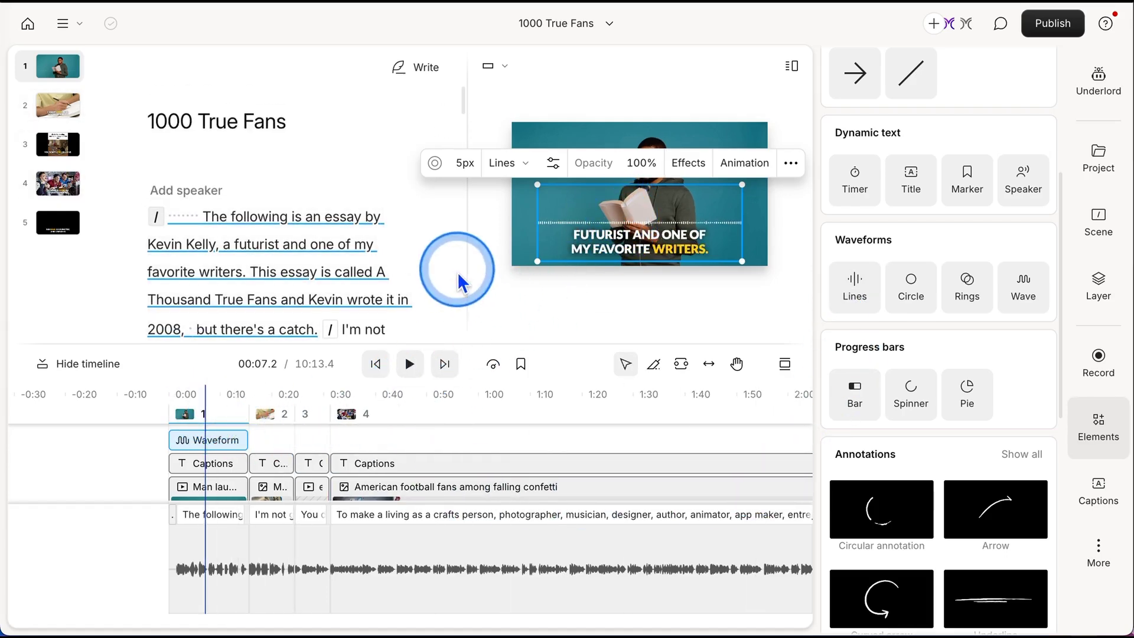
left_click(792, 66)
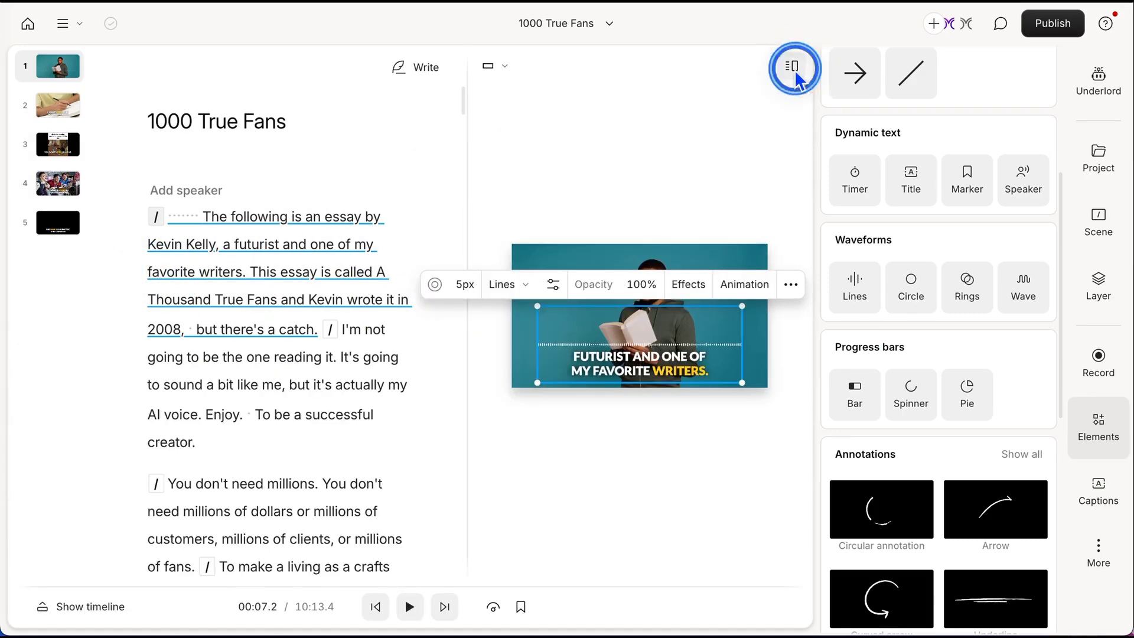
Step: Set the waveform stroke to 10px, keep the Lines style, and position it above the captions
left_click(243, 483)
left_click_drag(251, 393, 230, 314)
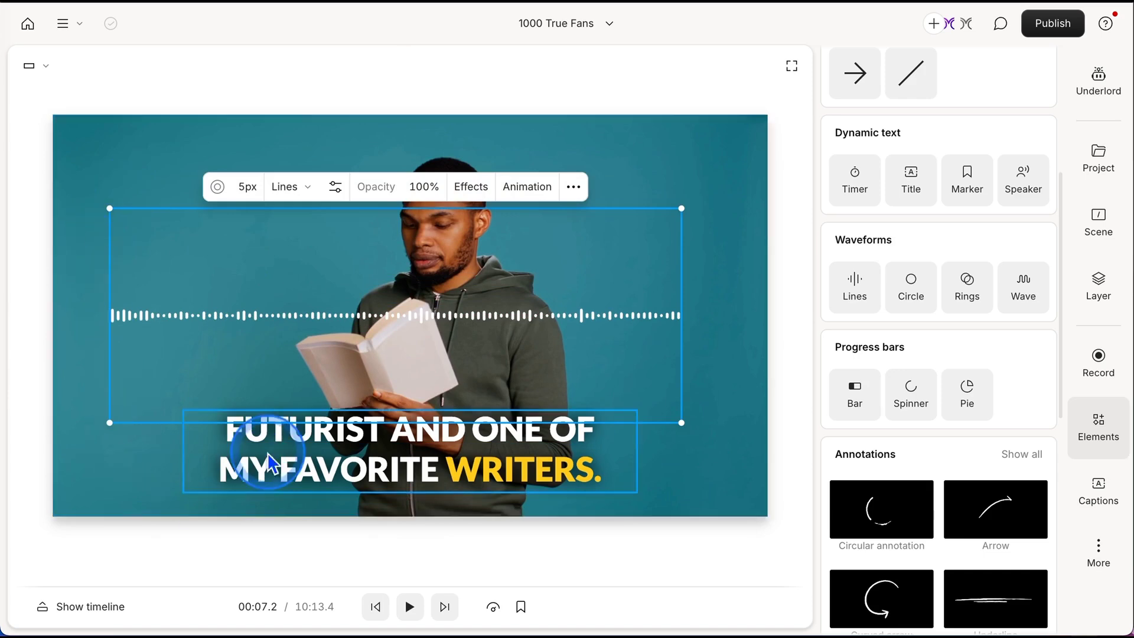
left_click_drag(460, 304, 444, 363)
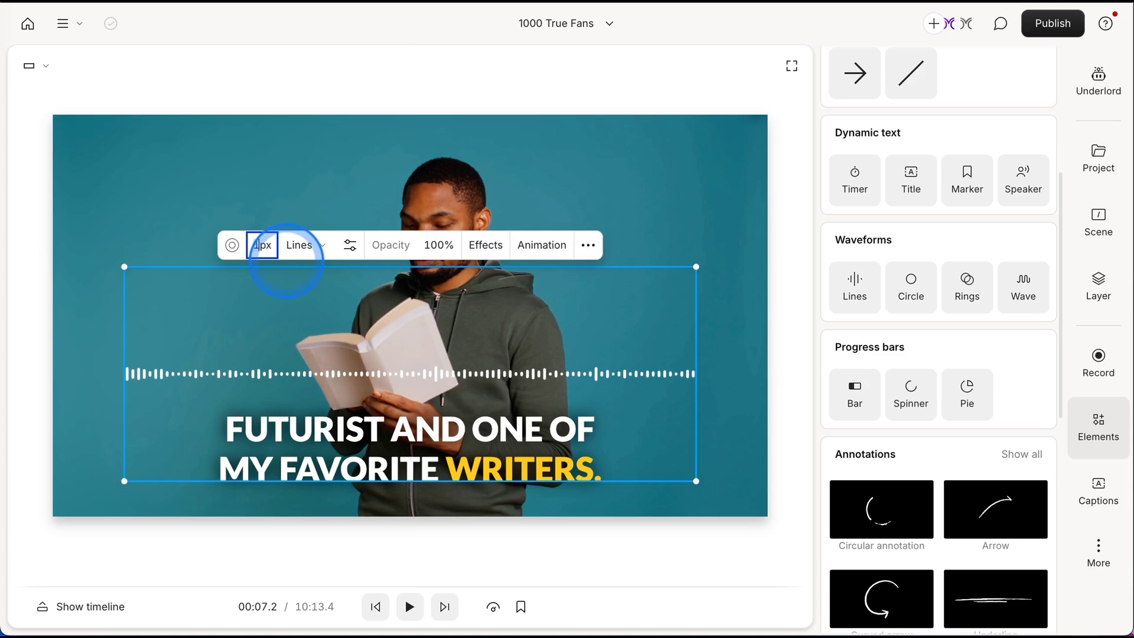
type("0")
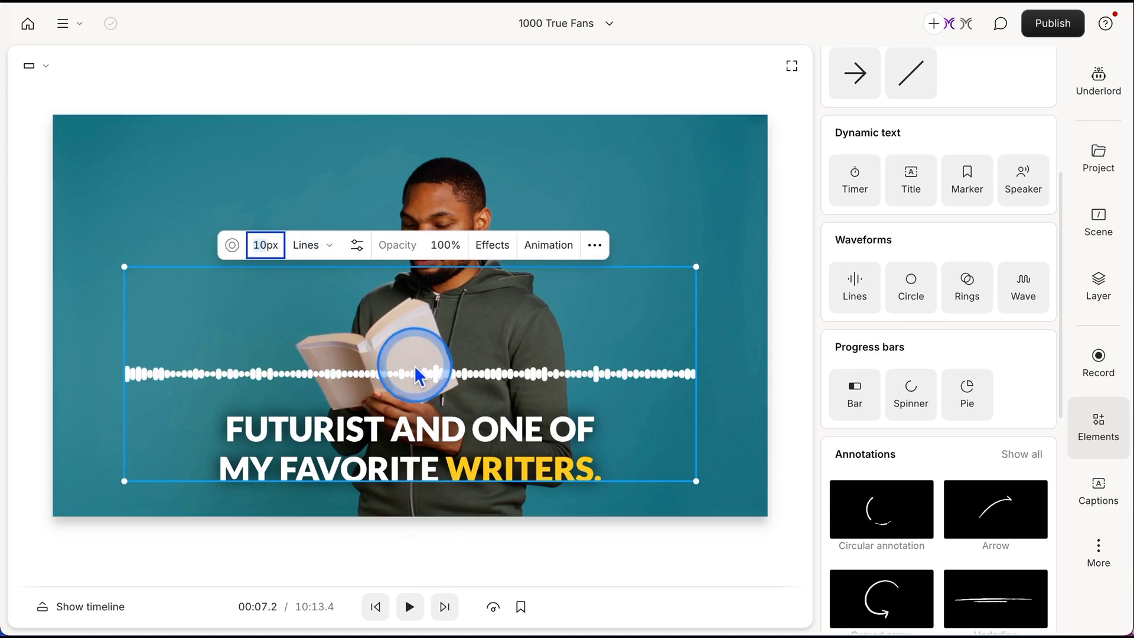
left_click(307, 244)
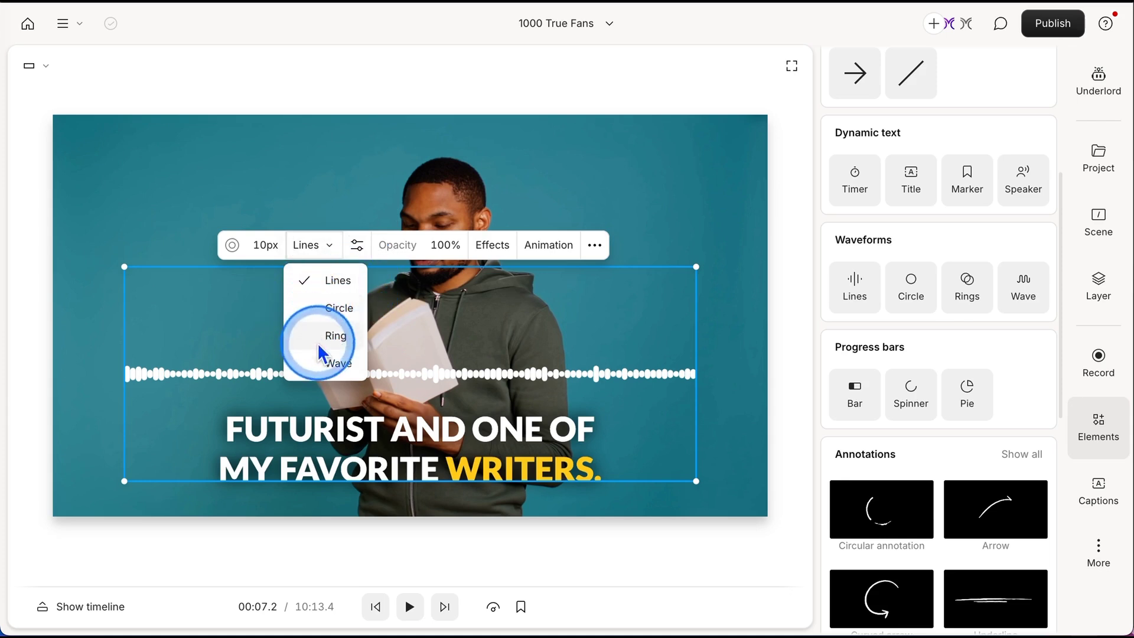
left_click(328, 286)
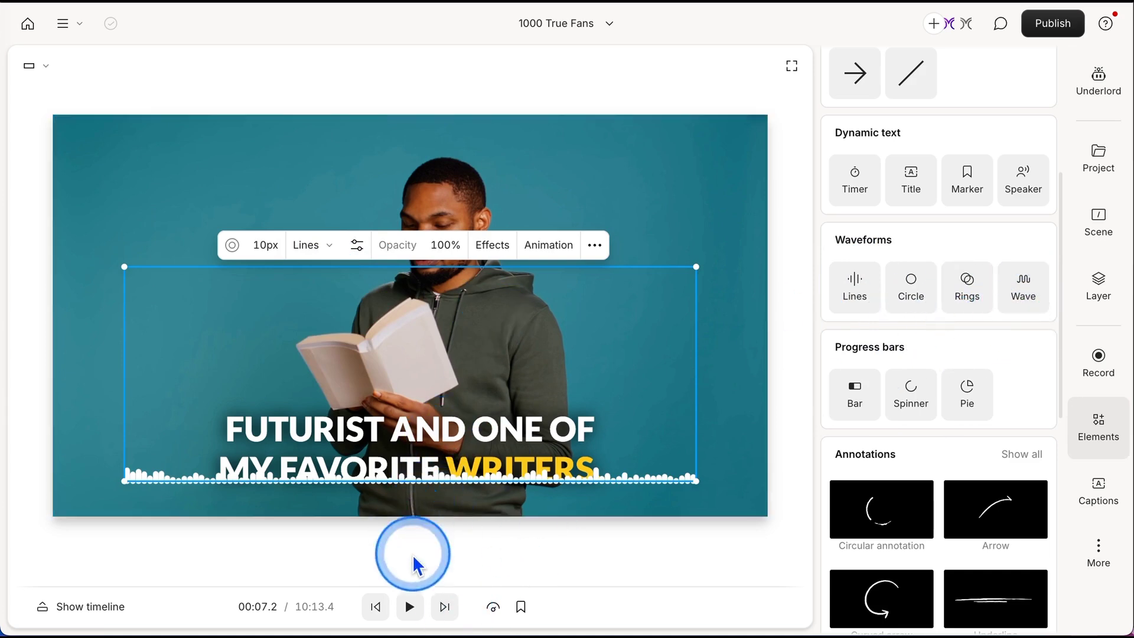
Step: Move the waveform lower in the frame and play back to preview it
left_click(411, 606)
left_click_drag(420, 401, 426, 434)
left_click(410, 607)
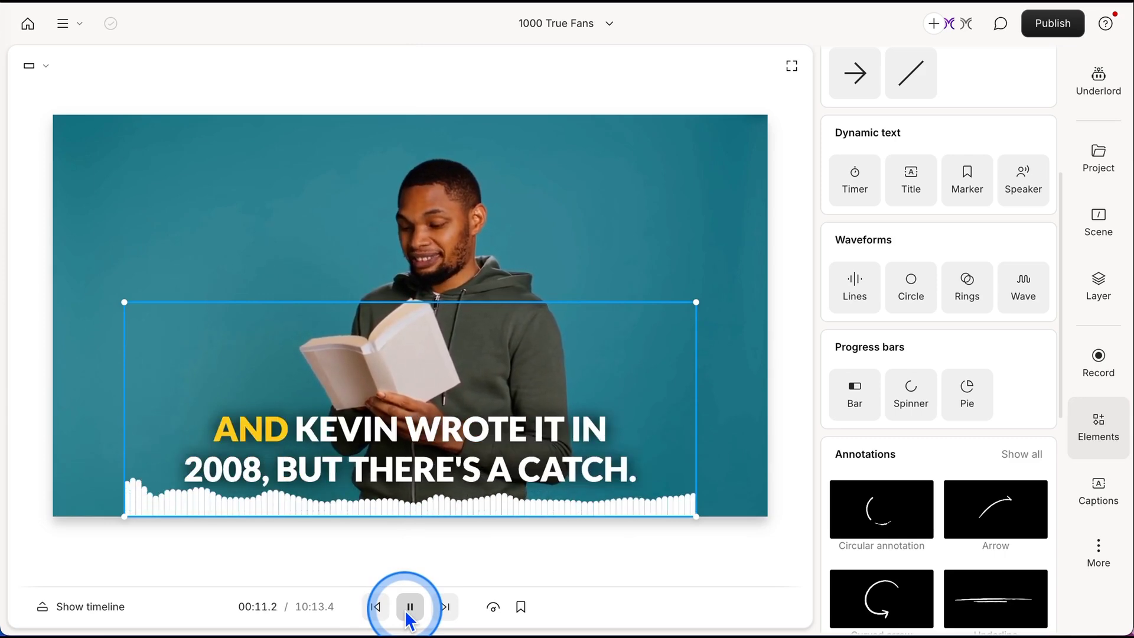
left_click(409, 608)
left_click(373, 507)
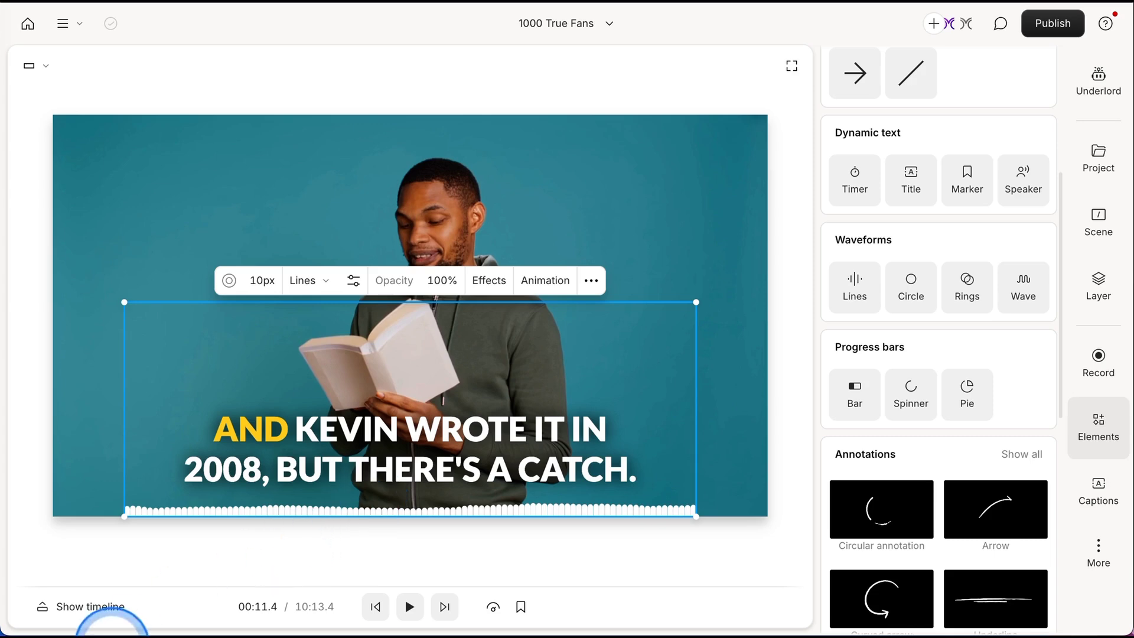
Step: Show the timeline and replay the preview from about 0:04 to check the waveform
left_click(88, 606)
left_click(189, 600)
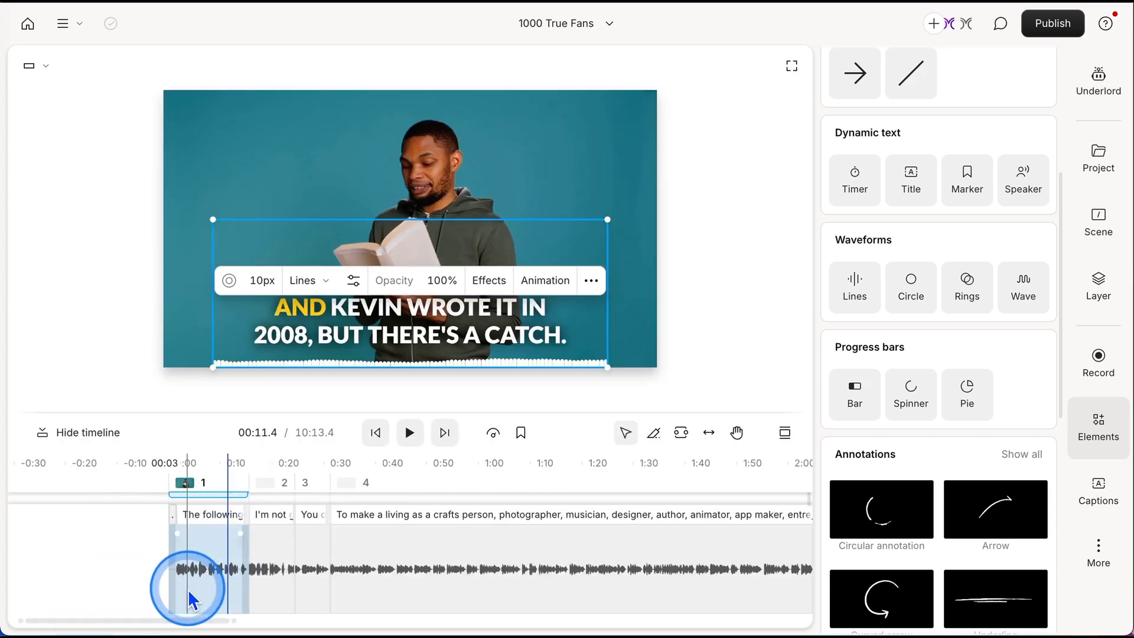
scroll(188, 596, "up", 6)
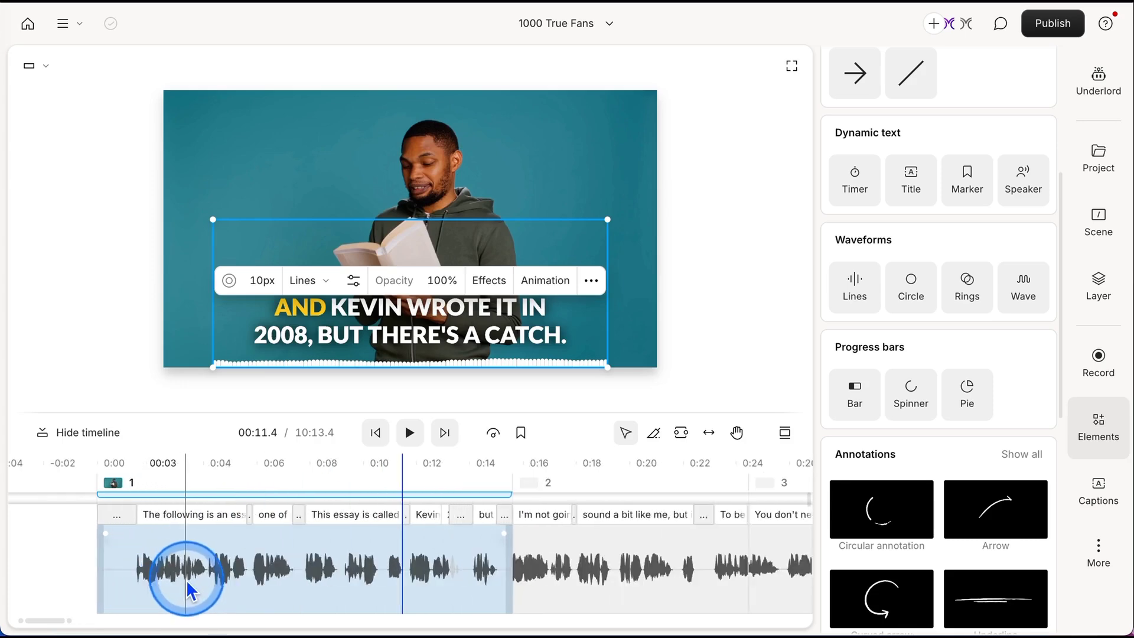
scroll(188, 590, "up", 3)
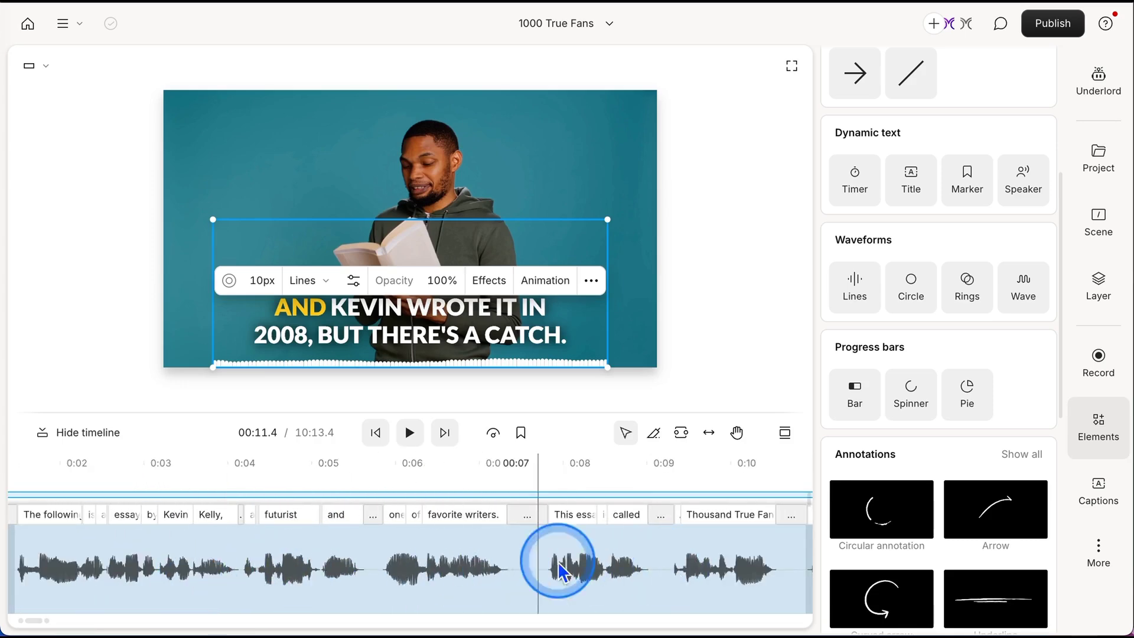
left_click(560, 572)
left_click(242, 473)
left_click(410, 436)
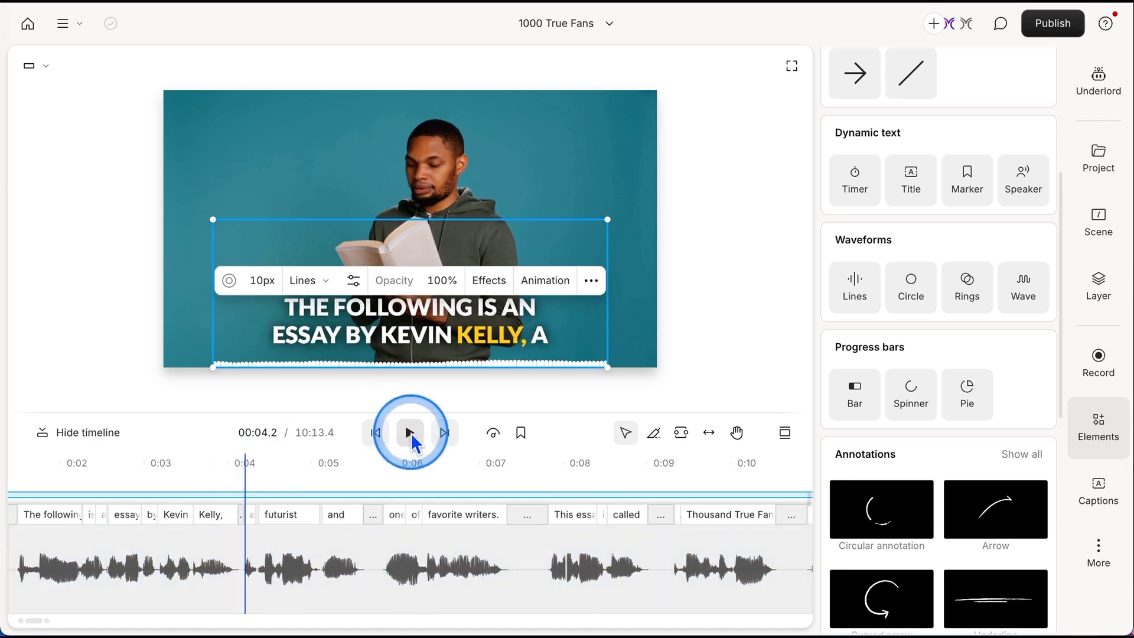
left_click(388, 365)
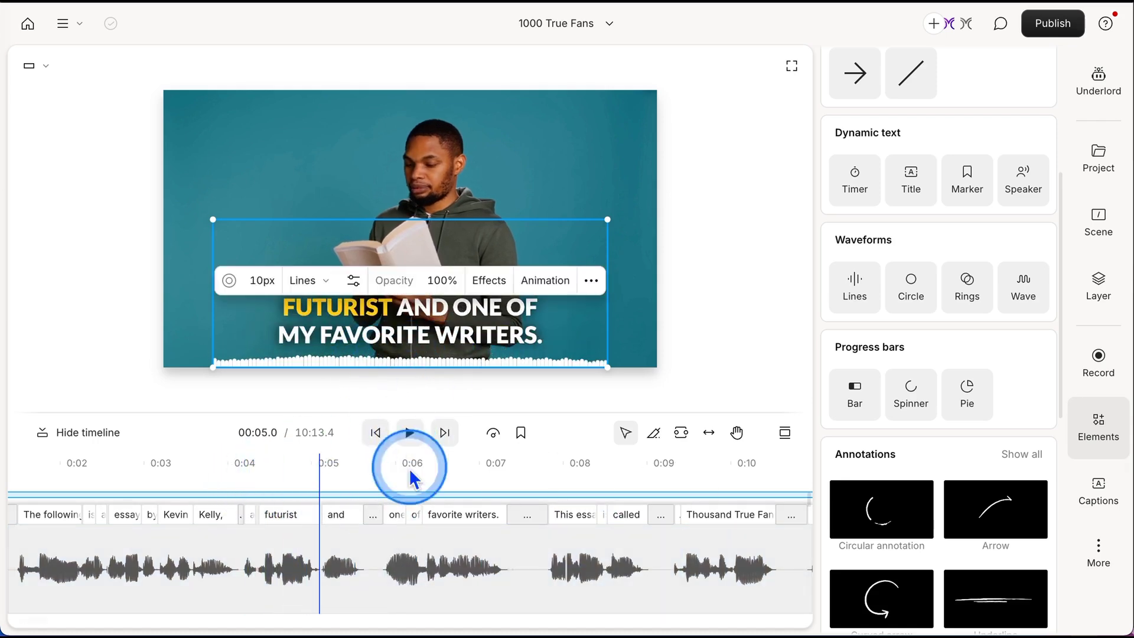
left_click(419, 235)
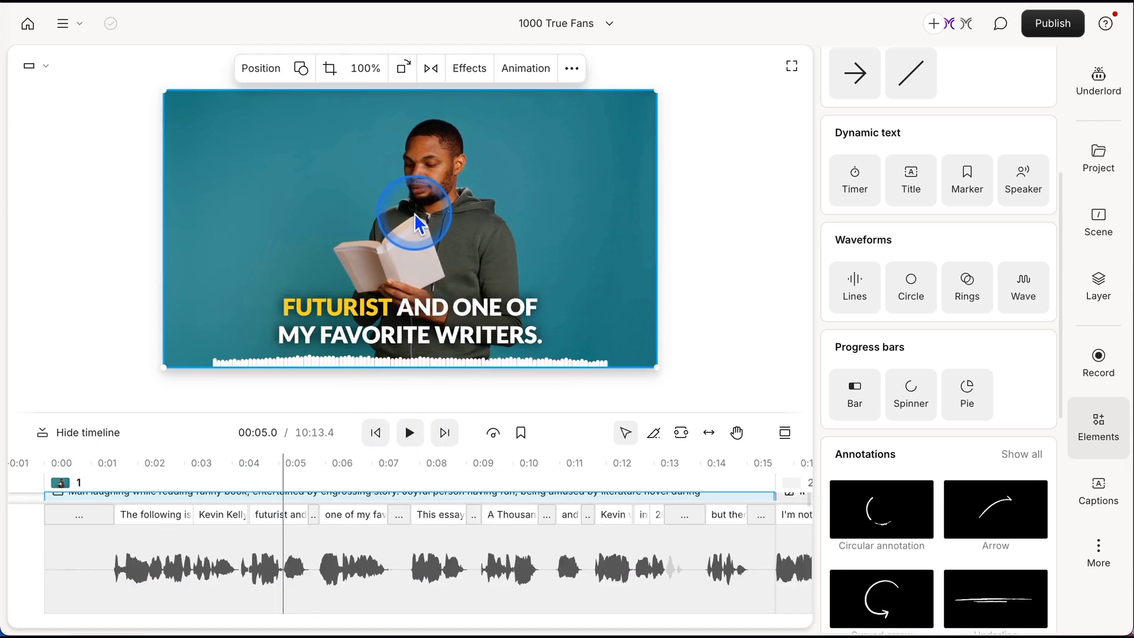
Step: Stretch the waveform edge to edge into a thin strip along the bottom and check playback
left_click_drag(382, 335, 332, 332)
left_click_drag(559, 323, 654, 319)
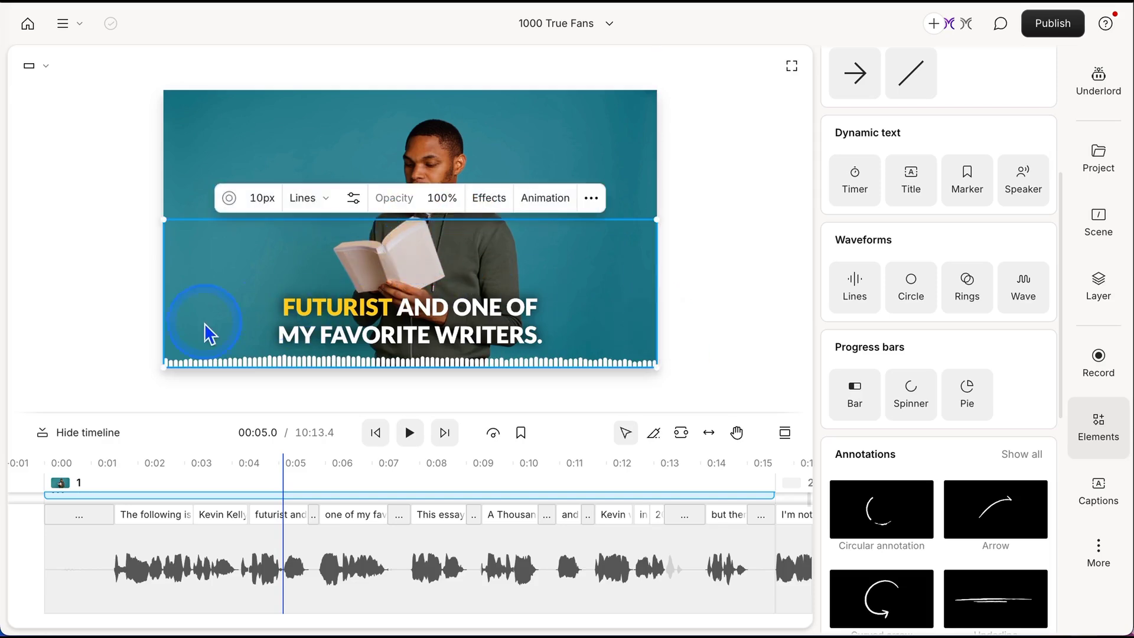
left_click_drag(407, 226, 413, 317)
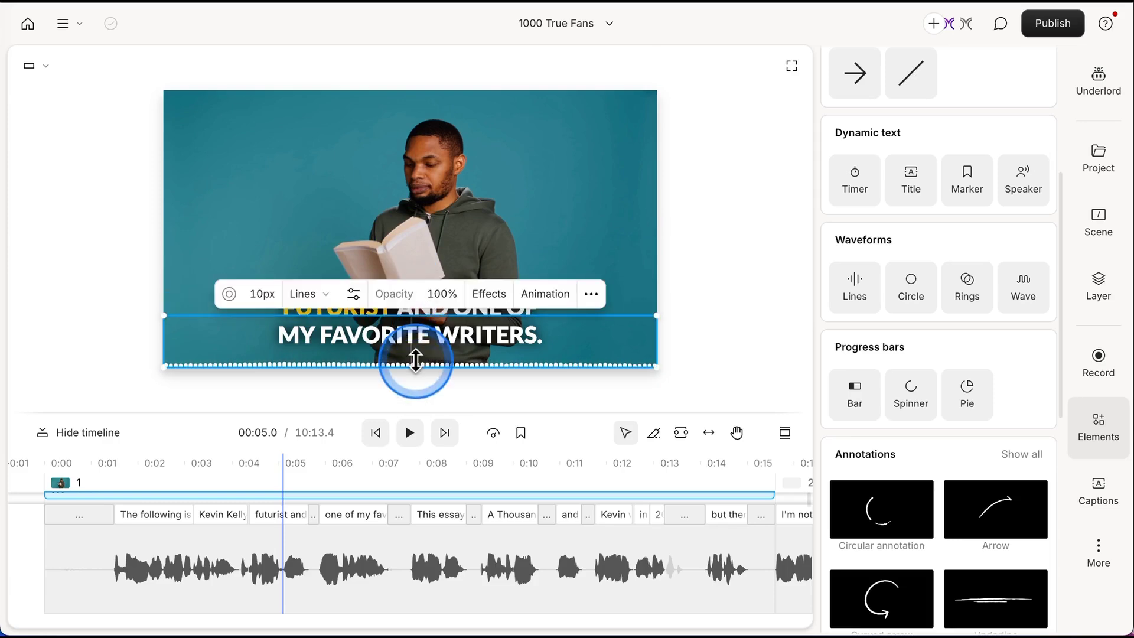
left_click(409, 433)
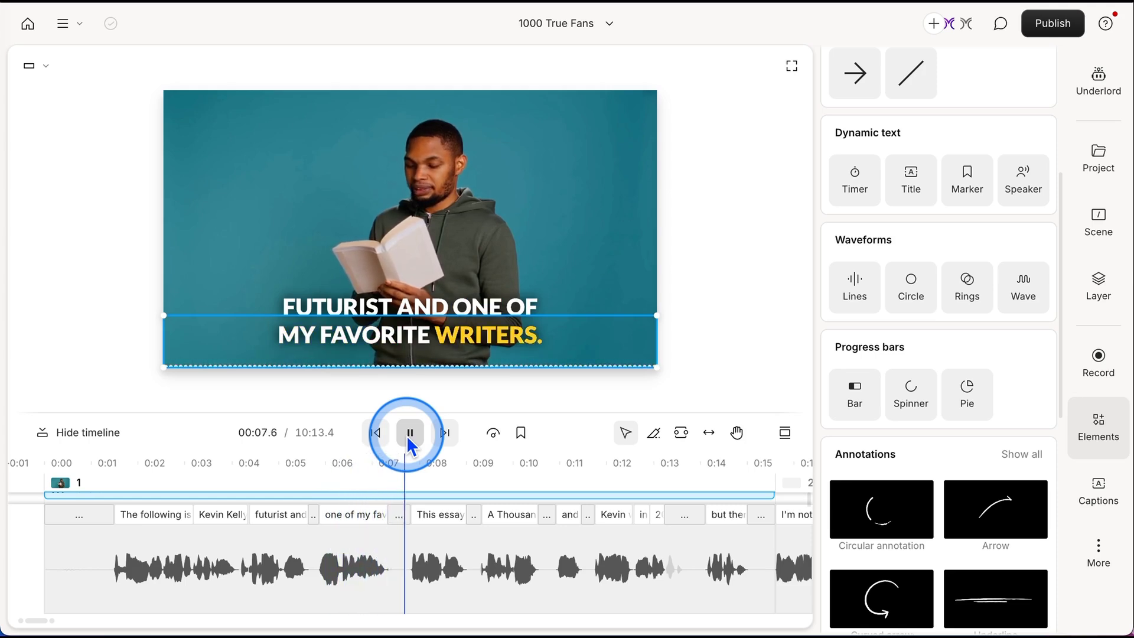
left_click(409, 433)
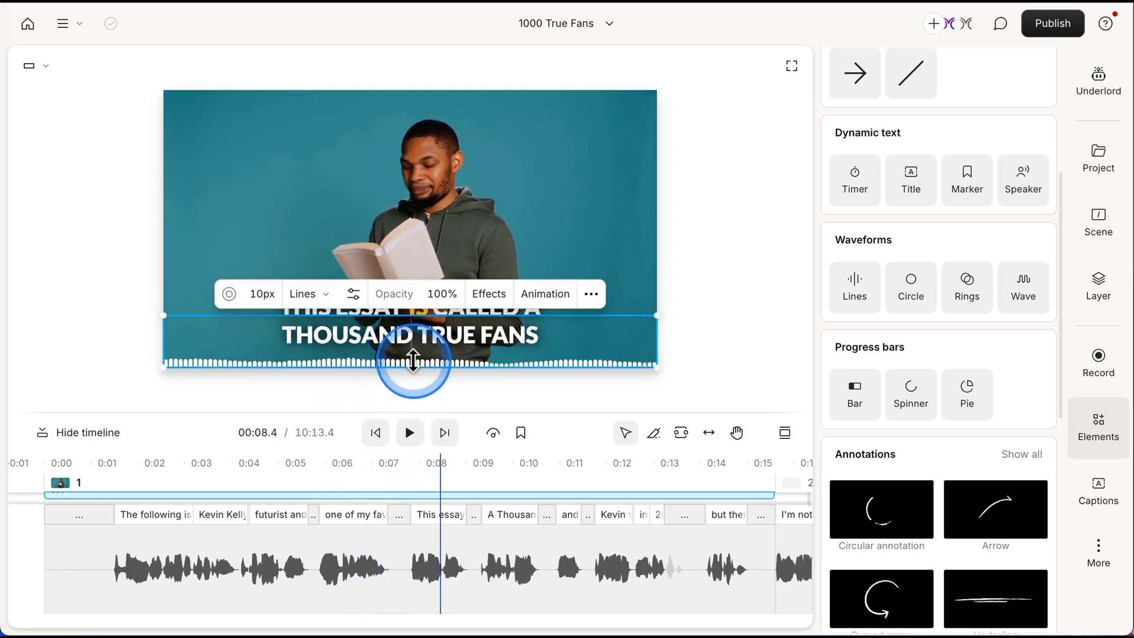
left_click(780, 247)
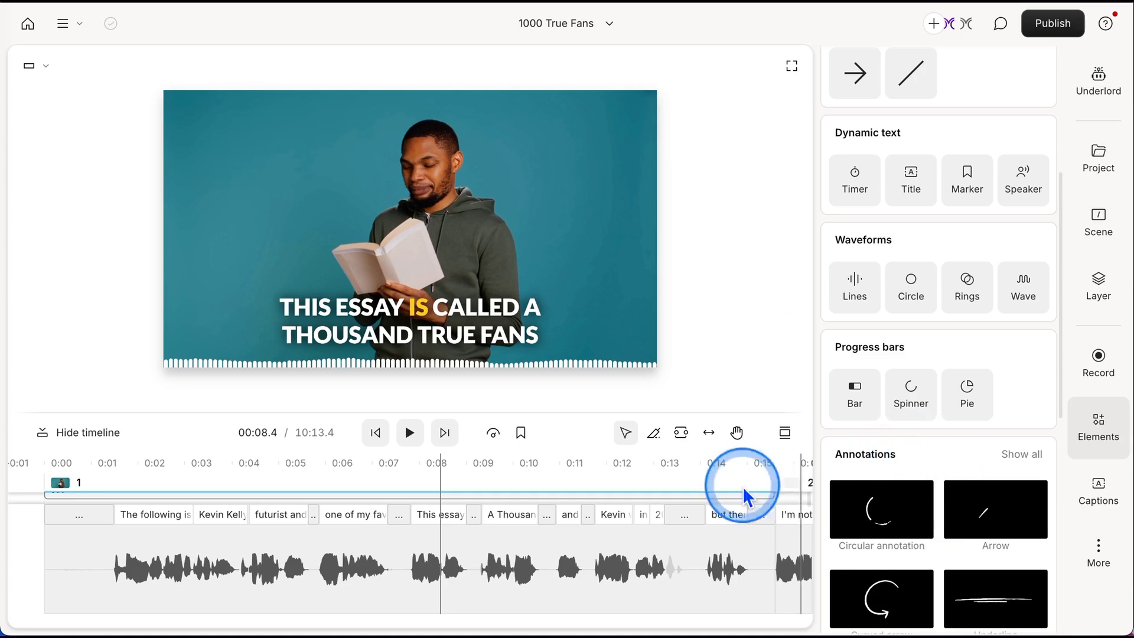
Step: Add a Bar-style progress bar, move it to the top edge, and scrub to about 0:04 to check it
left_click(854, 405)
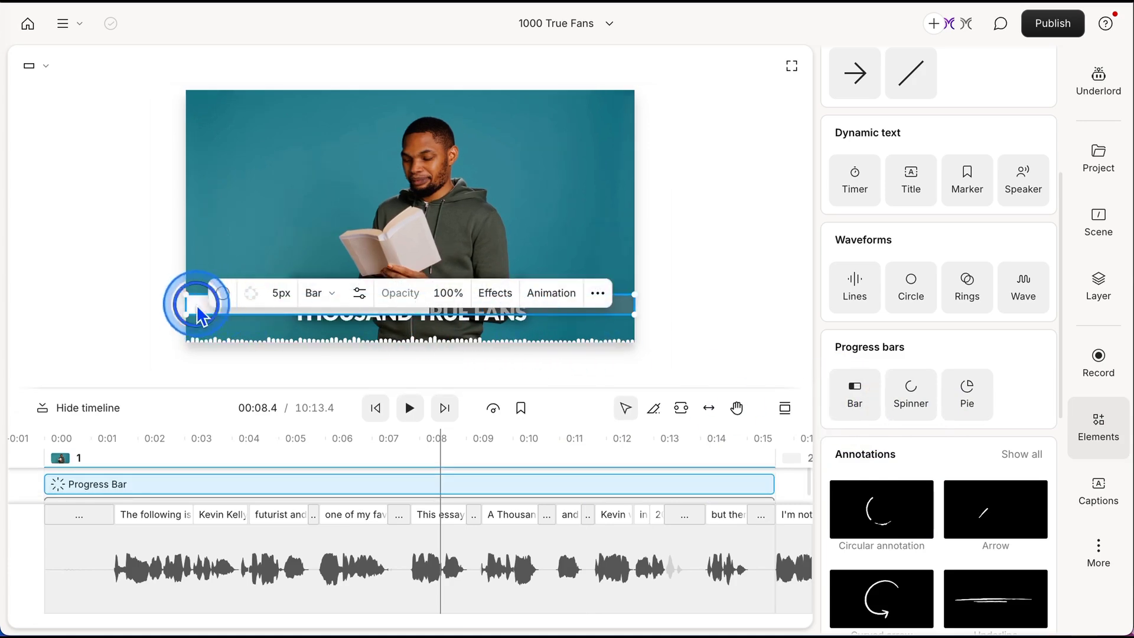
left_click_drag(197, 307, 197, 101)
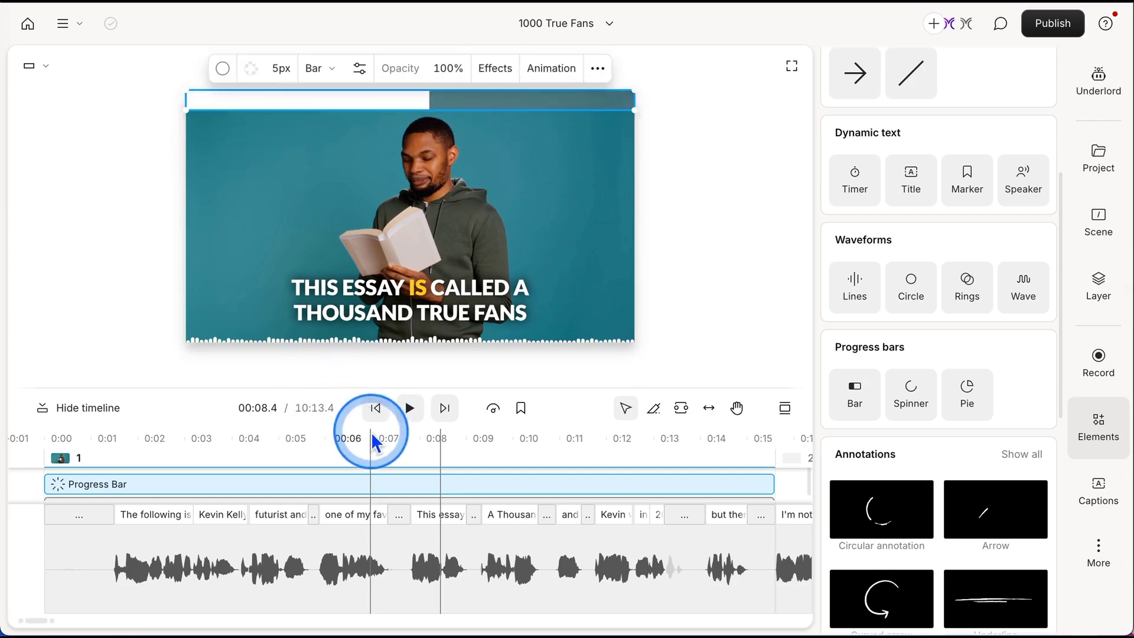
left_click_drag(373, 438, 489, 519)
left_click(455, 537)
left_click(250, 542)
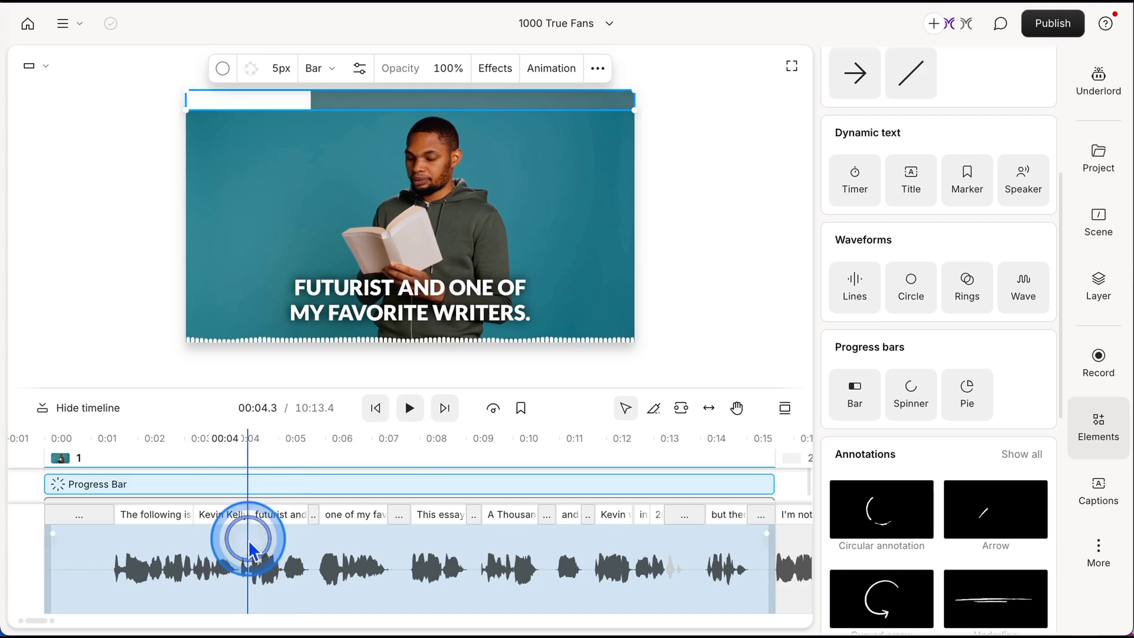
left_click(263, 477)
left_click(534, 541)
Step: Drag the Progress Bar clip's end across the later scenes on the timeline
scroll(553, 561, "down", 3)
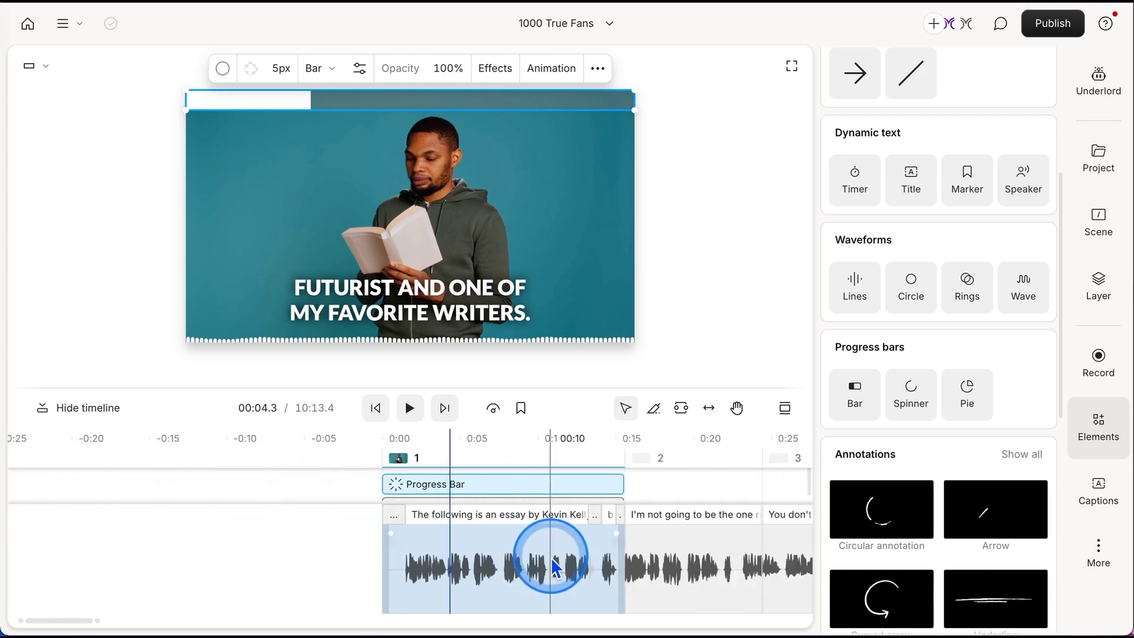
scroll(553, 561, "right", 5)
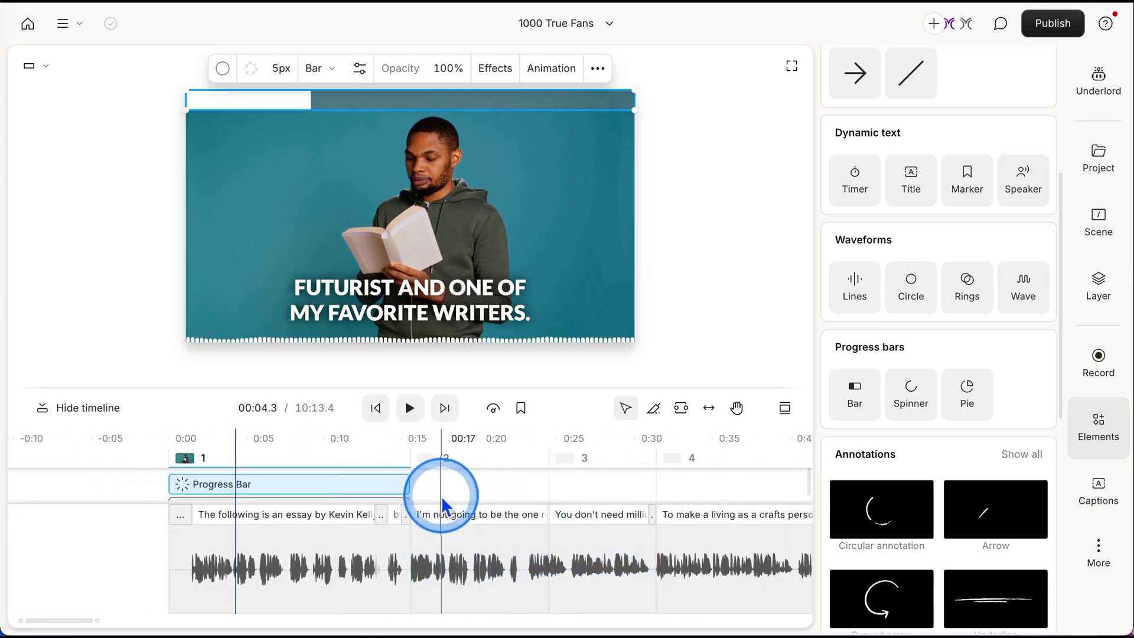
left_click_drag(405, 482, 814, 478)
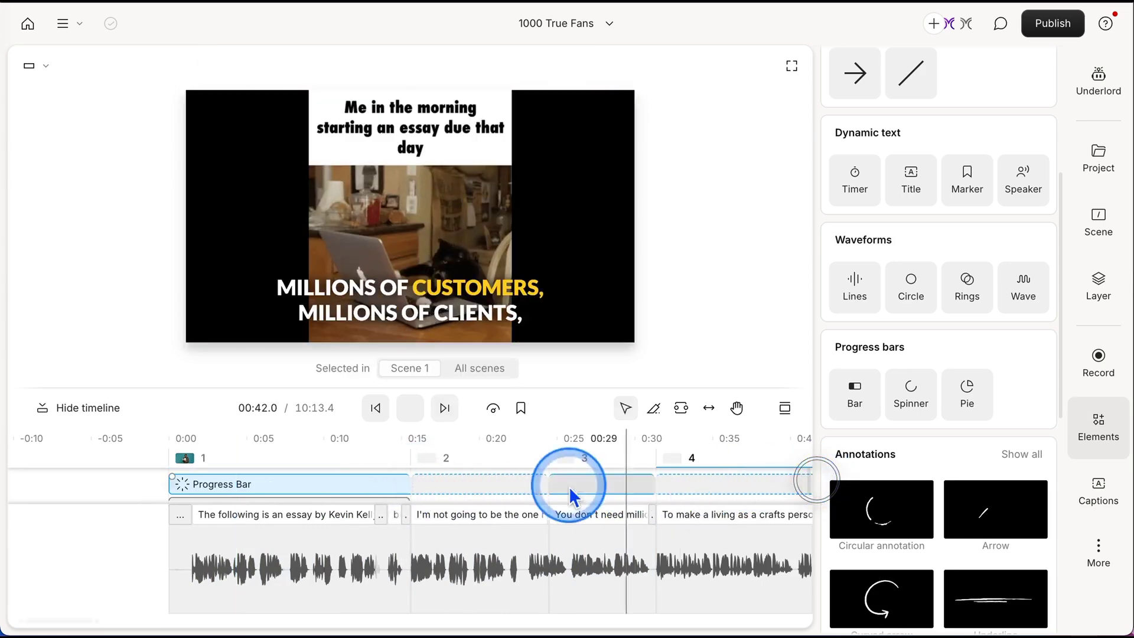
left_click_drag(569, 487, 758, 467)
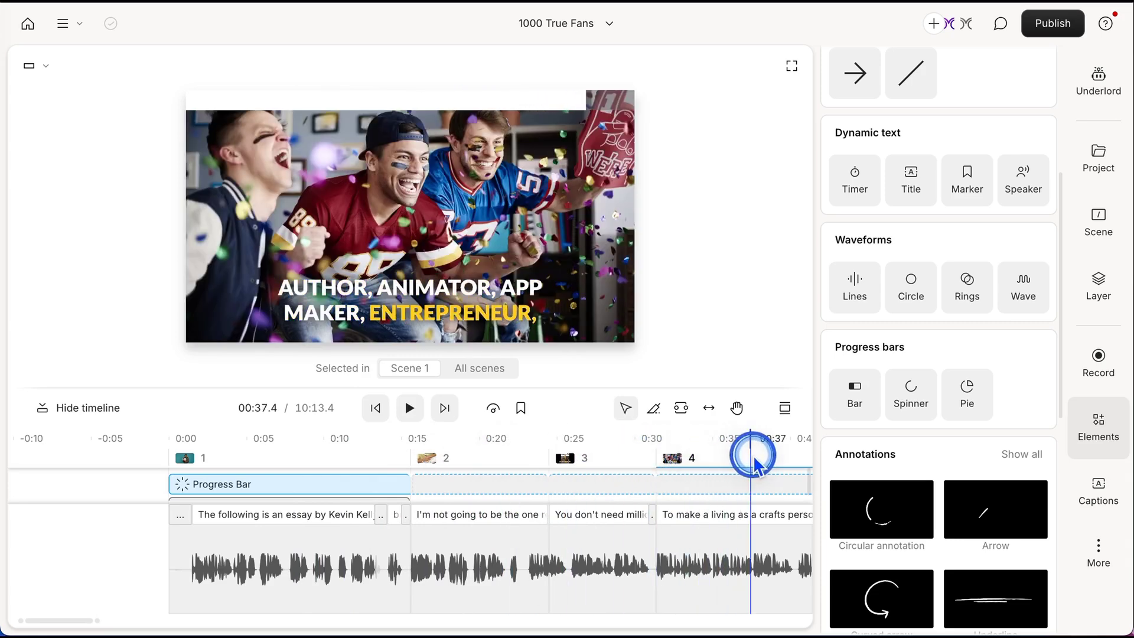
scroll(650, 506, "down", 4)
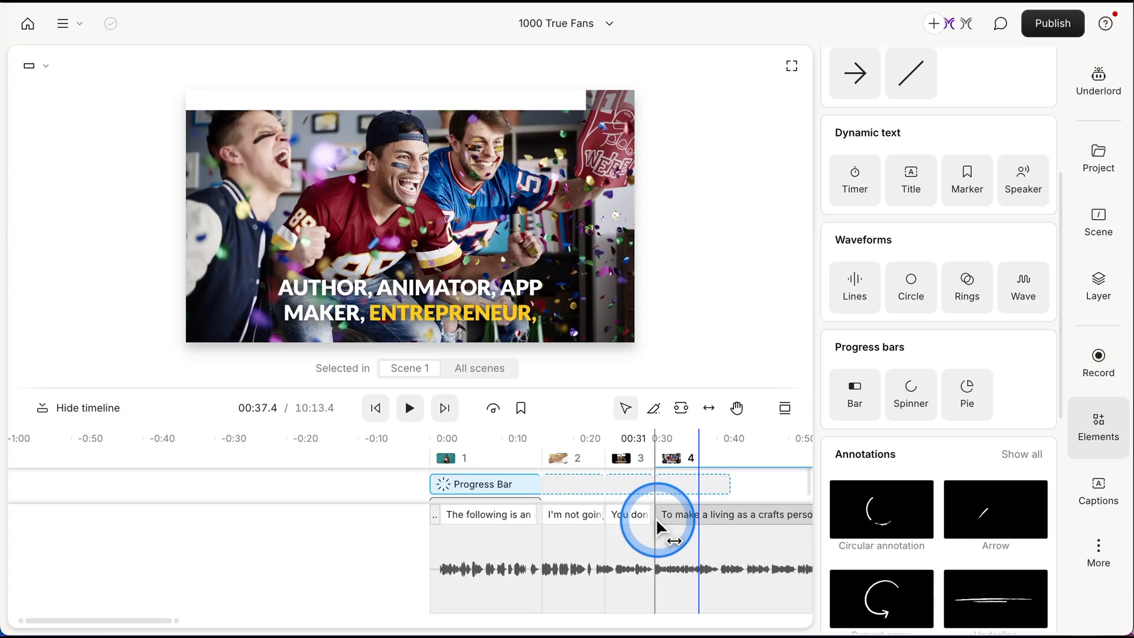
scroll(657, 524, "down", 3)
scroll(646, 528, "up", 3)
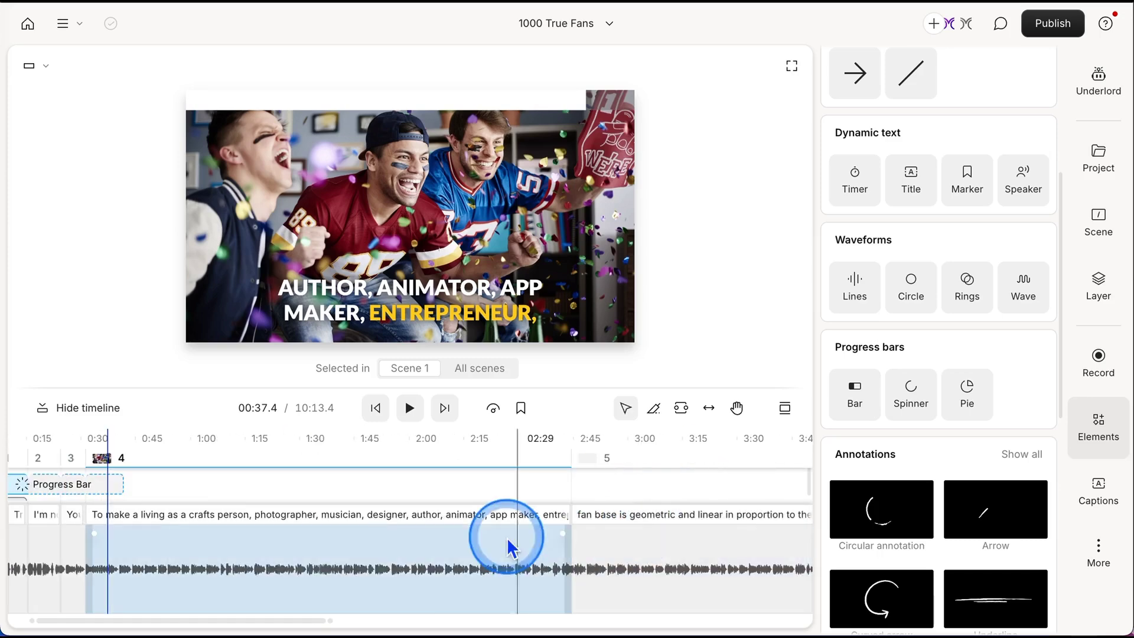
scroll(506, 544, "down", 5)
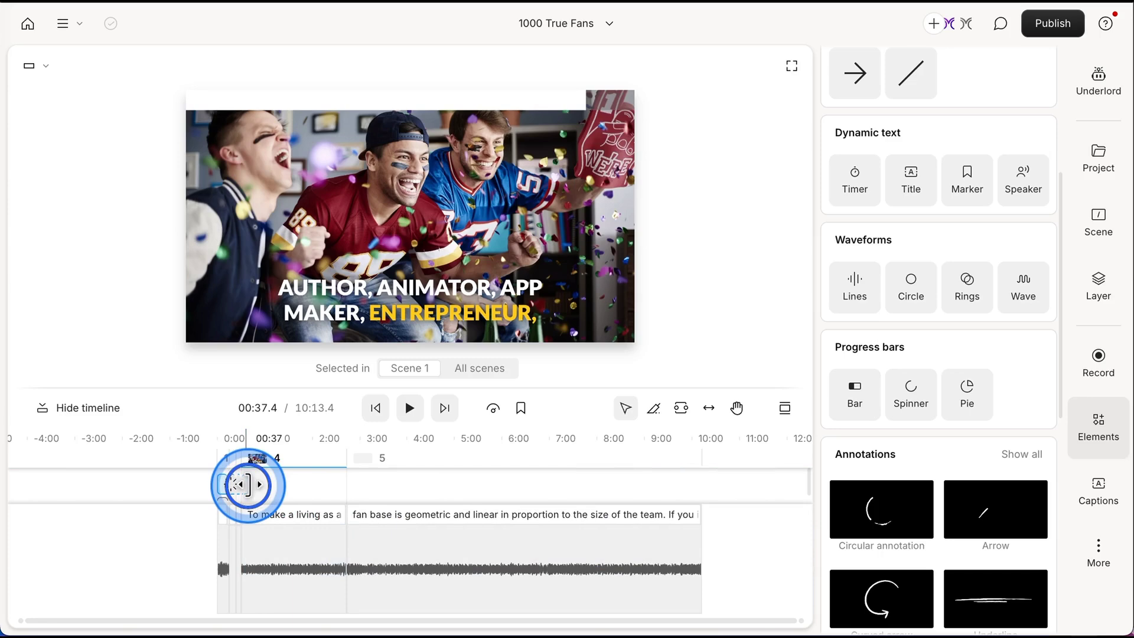
Step: Extend the Progress Bar to the timeline end at 10:13.4 and scrub back to about 4:03
left_click_drag(248, 485, 358, 488)
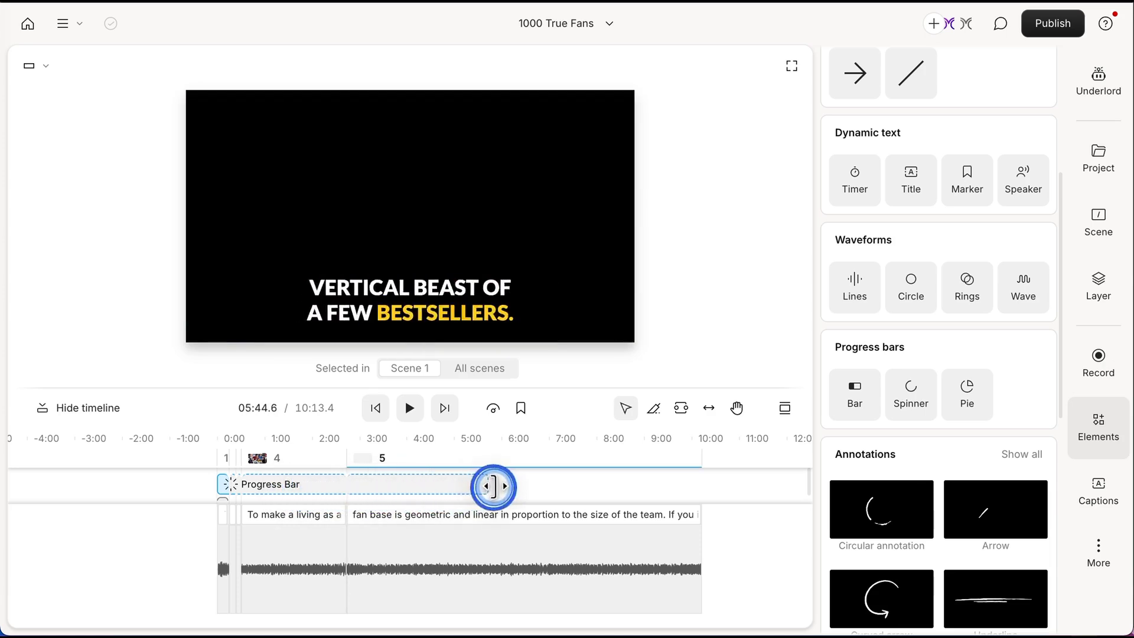
left_click_drag(683, 482, 701, 481)
left_click(492, 518)
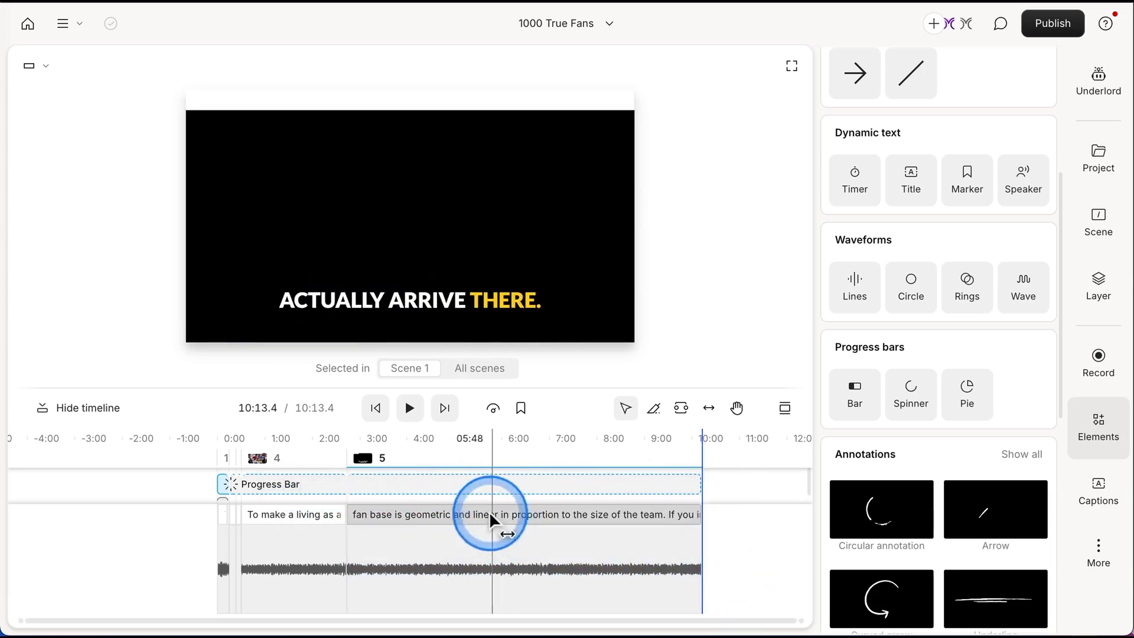
left_click_drag(491, 519, 313, 477)
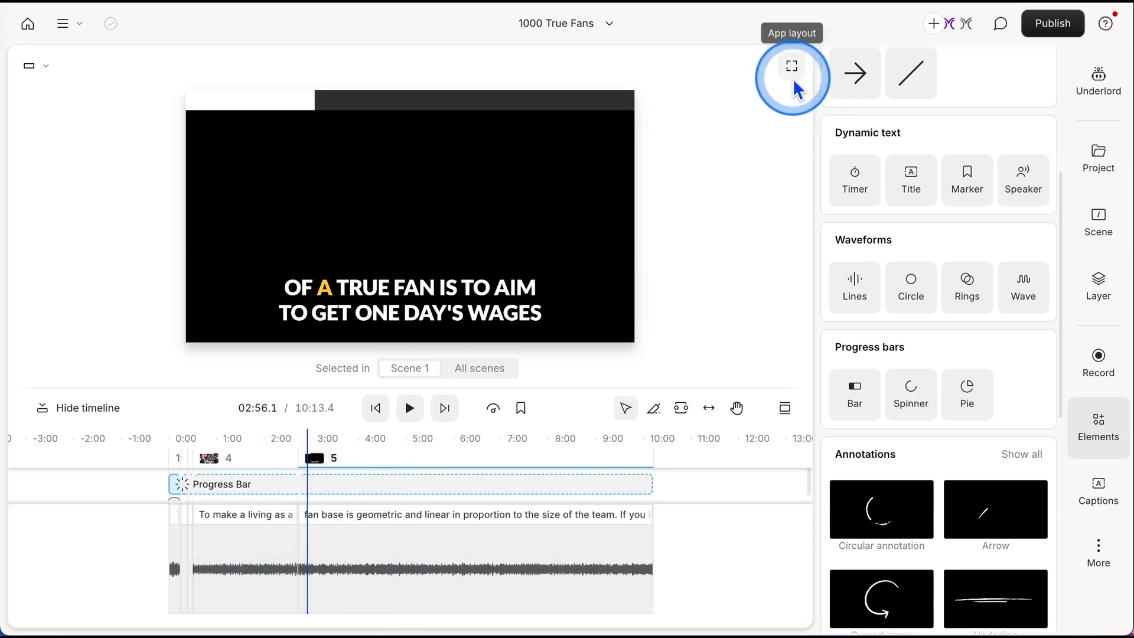
Step: Switch the app layout to Side-by-side so the essay script sits beside the canvas
left_click(370, 492)
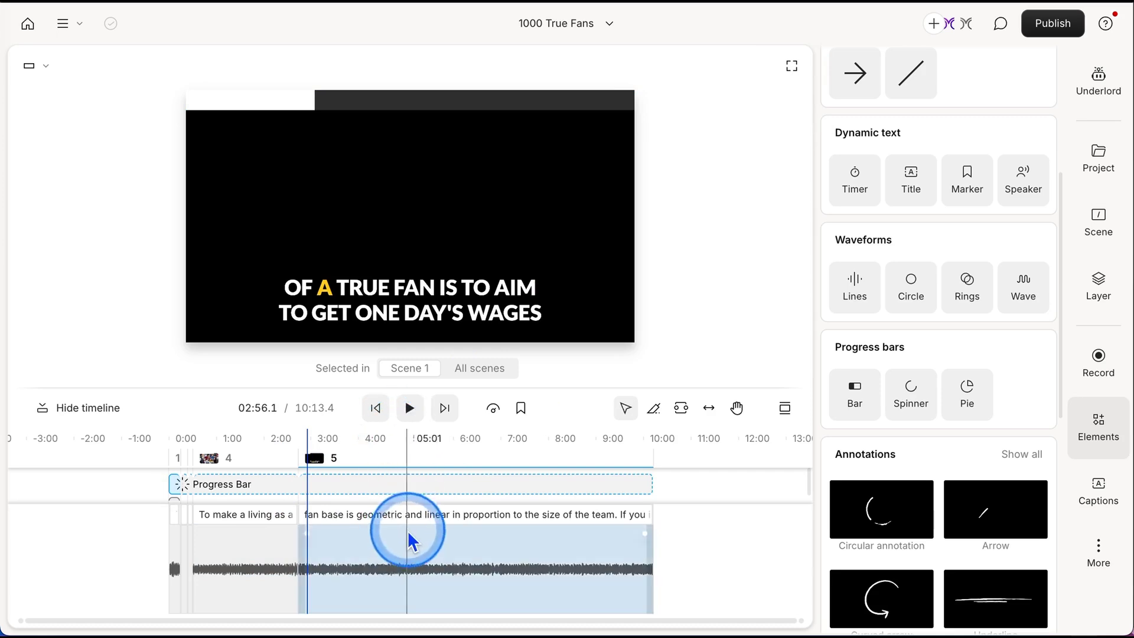
left_click(792, 65)
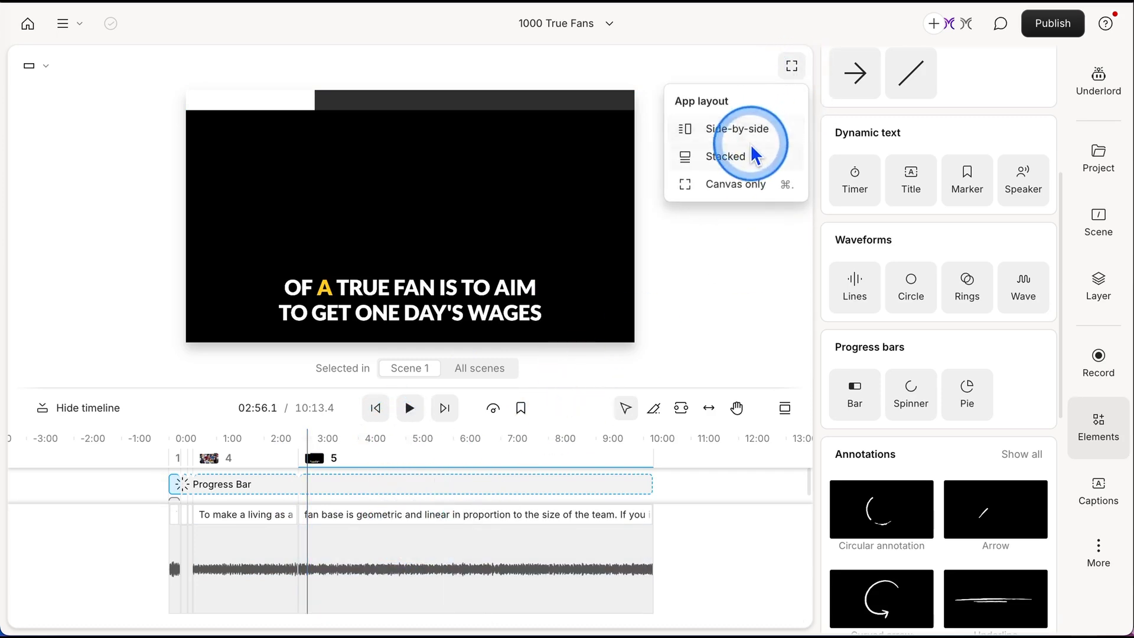
left_click(730, 130)
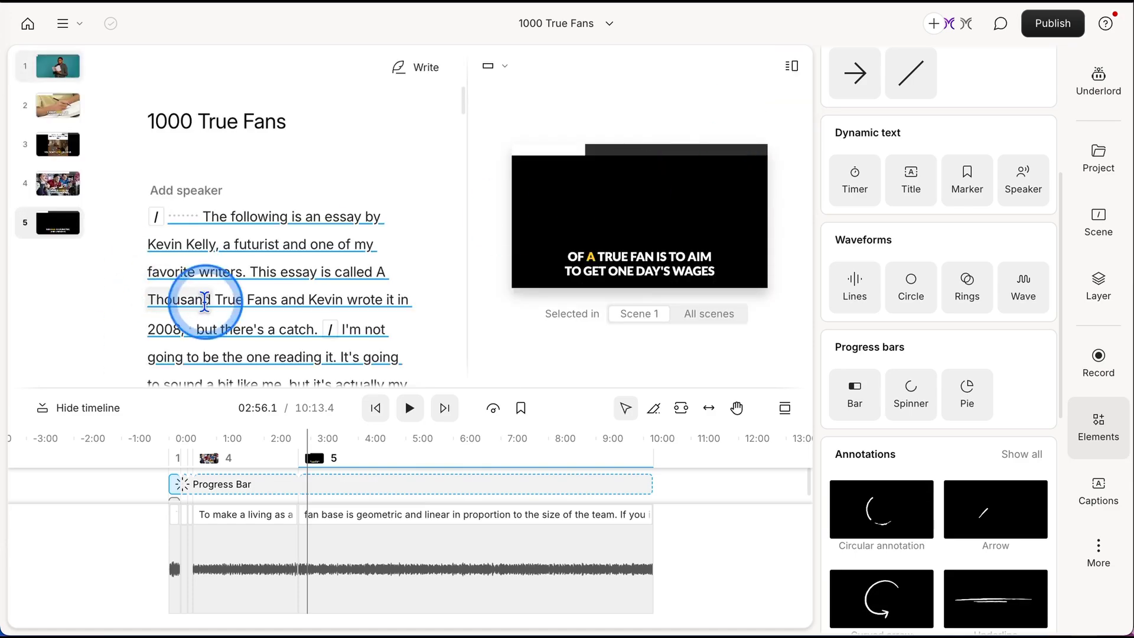
scroll(266, 309, "down", 20)
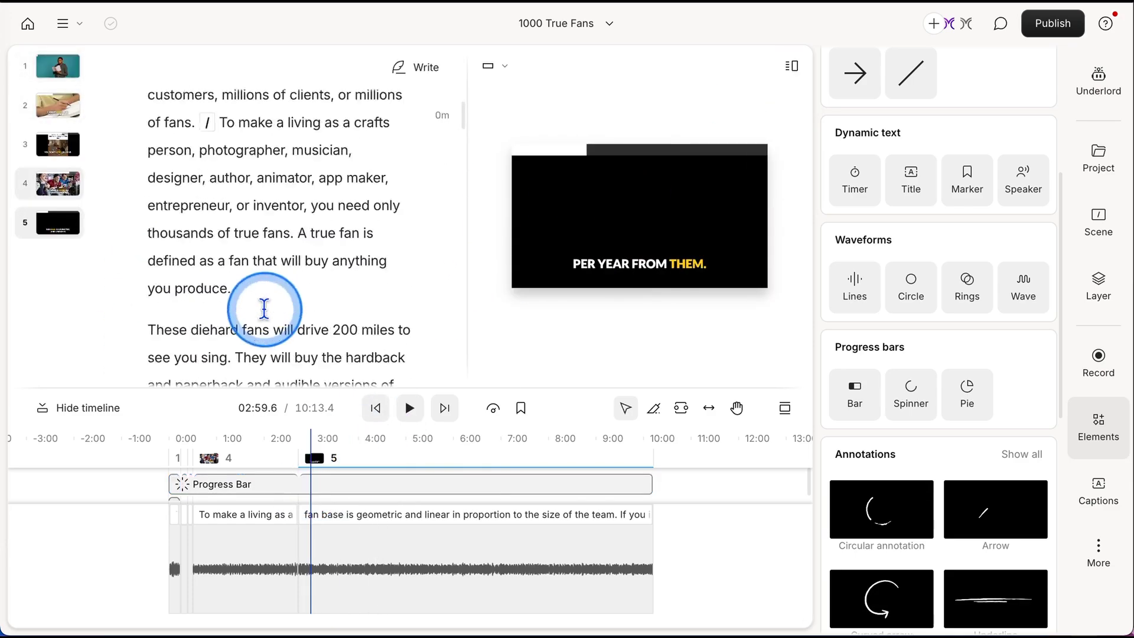
left_click_drag(148, 166, 255, 308)
Step: Jump to scene 15's portrait photo and select the 1920×86 progress bar at the top
left_click(652, 460)
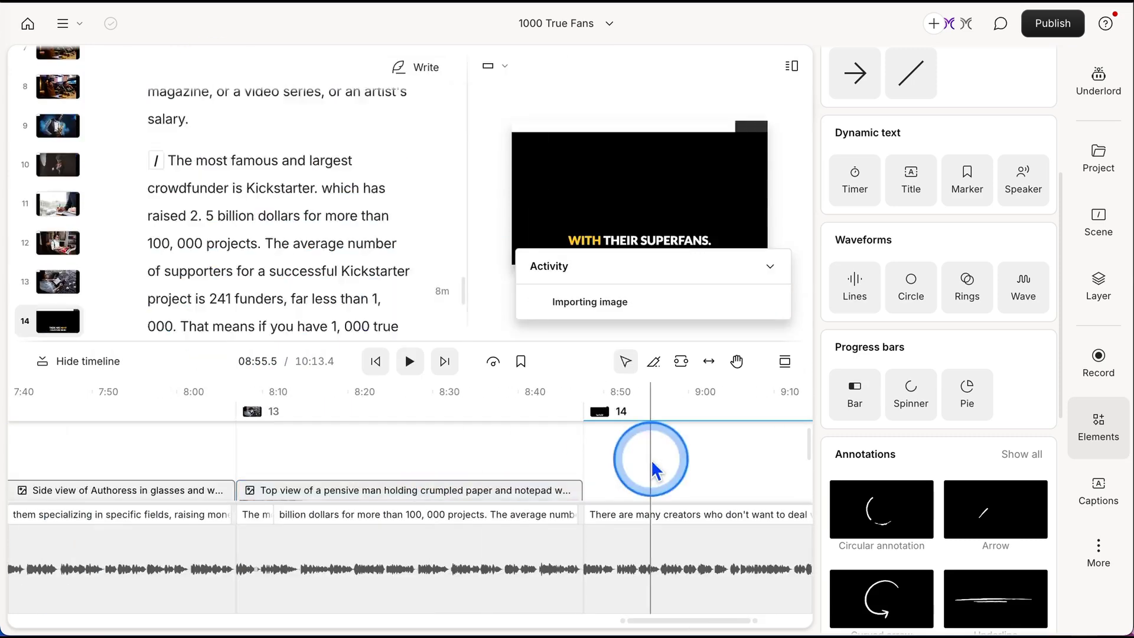
left_click(438, 461)
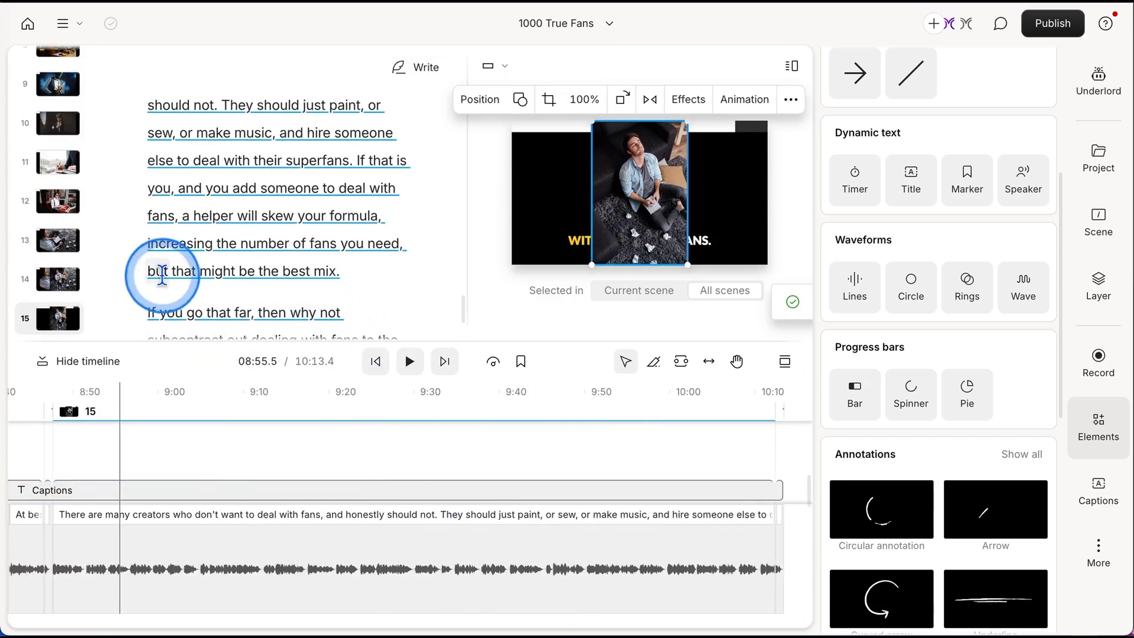
left_click(396, 297)
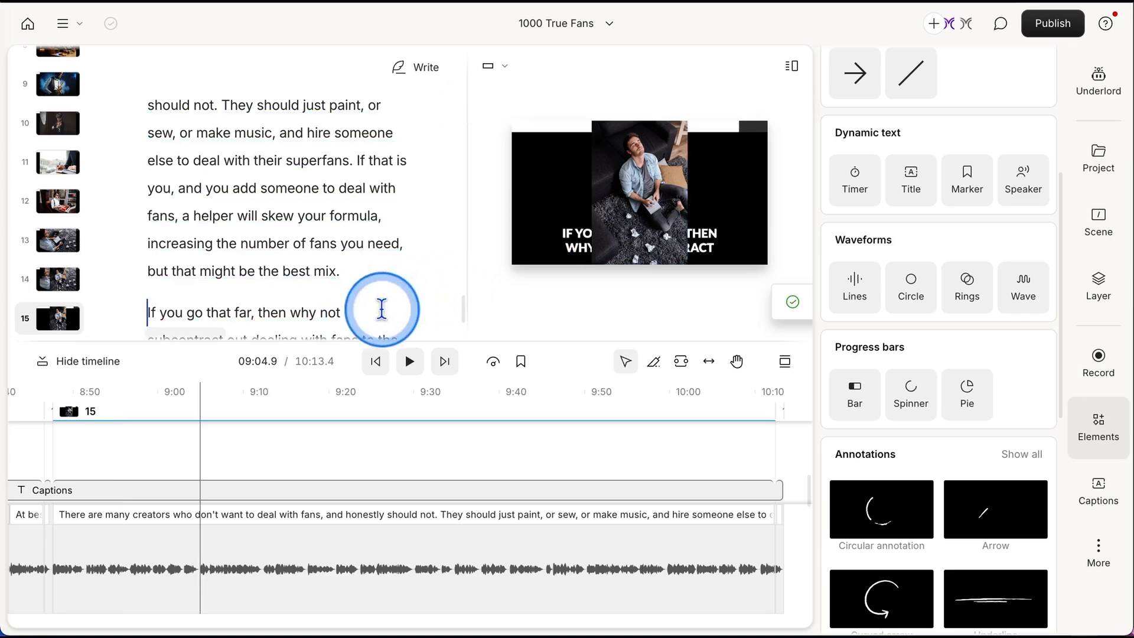
left_click(648, 222)
left_click(416, 444)
left_click(278, 470)
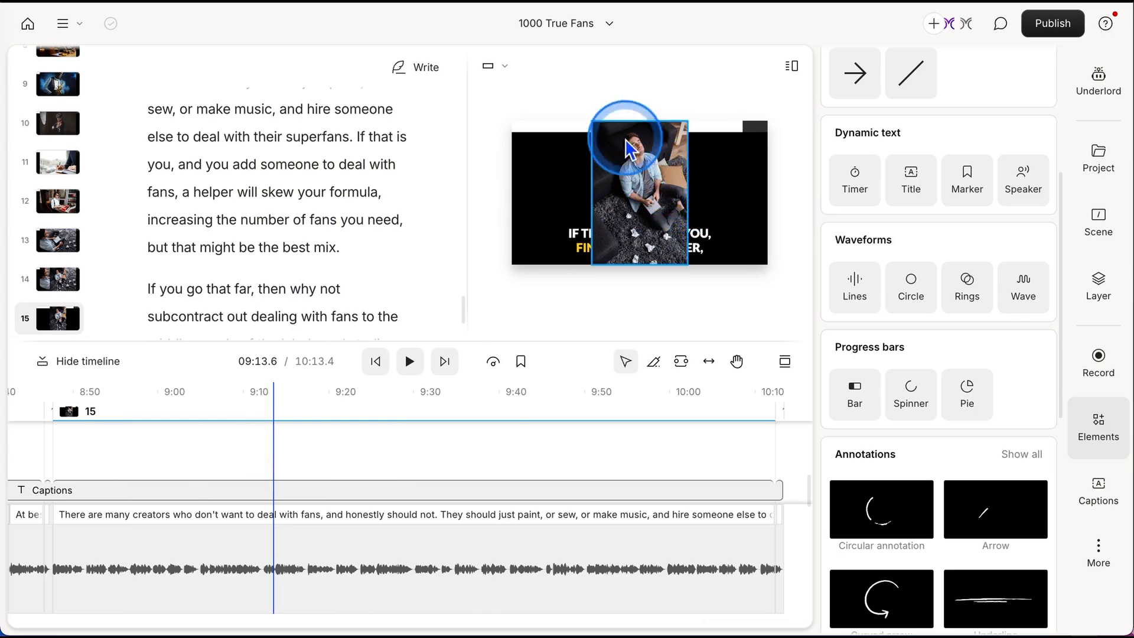
left_click(549, 136)
left_click(640, 196)
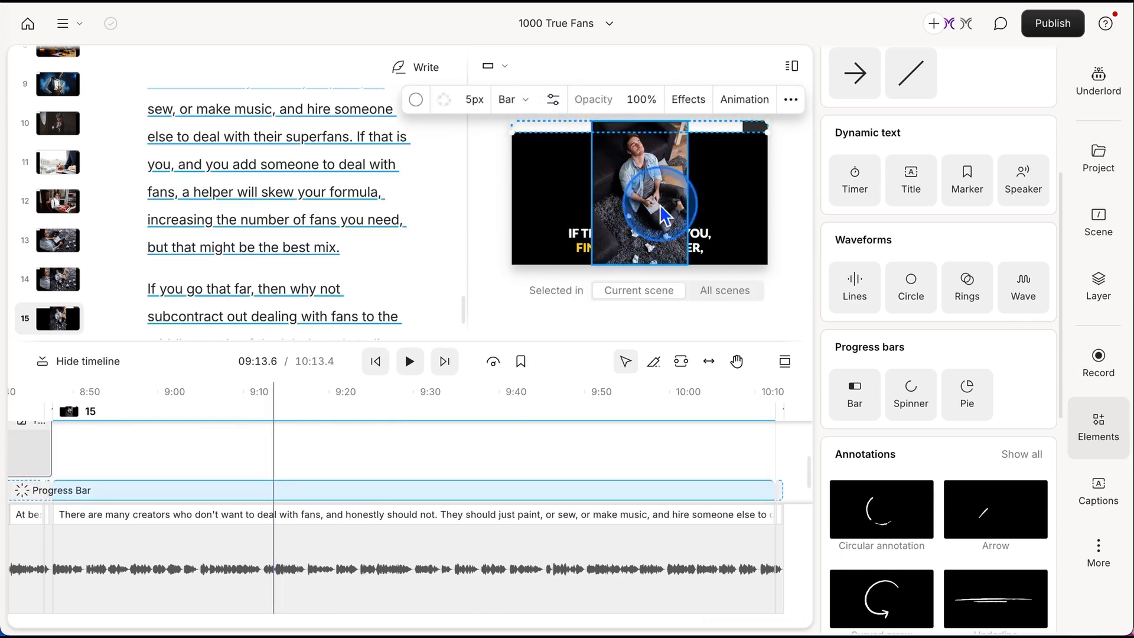
left_click(569, 122)
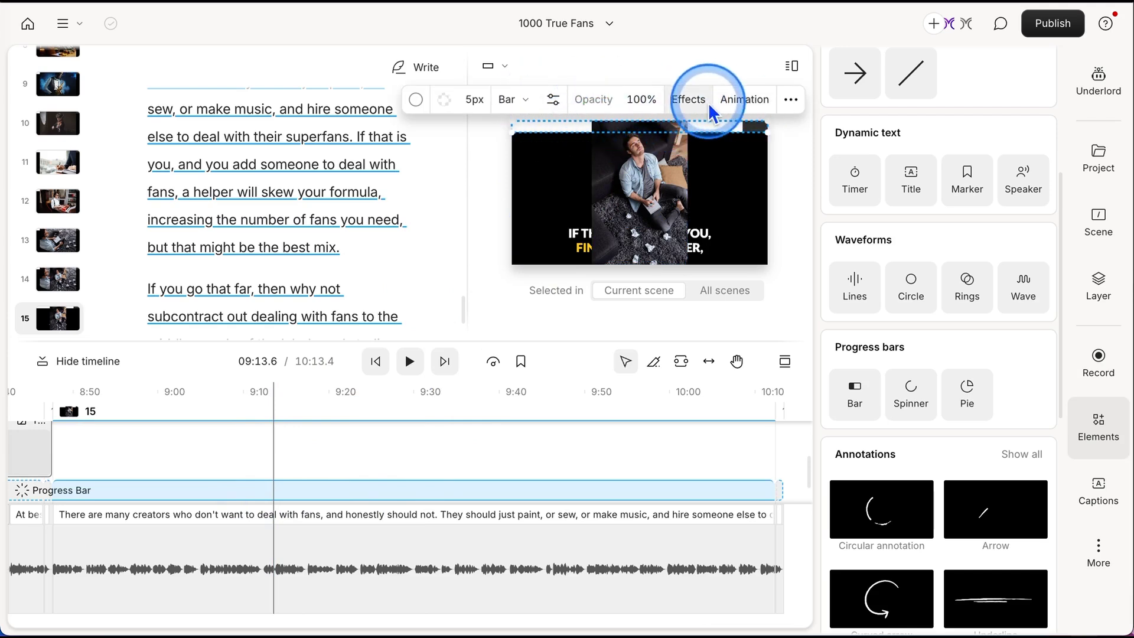
left_click(785, 102)
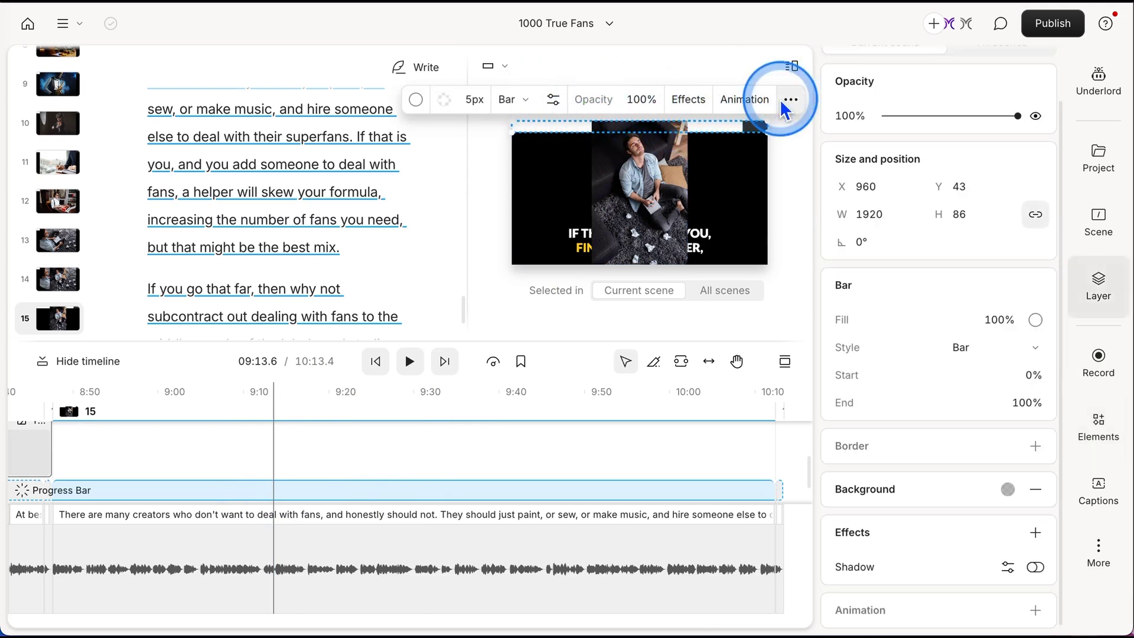
Step: Move scene 15's Portrait layer below Progress Bar and Captions, then verify at about 9:26
scroll(911, 329, "up", 2)
left_click(841, 70)
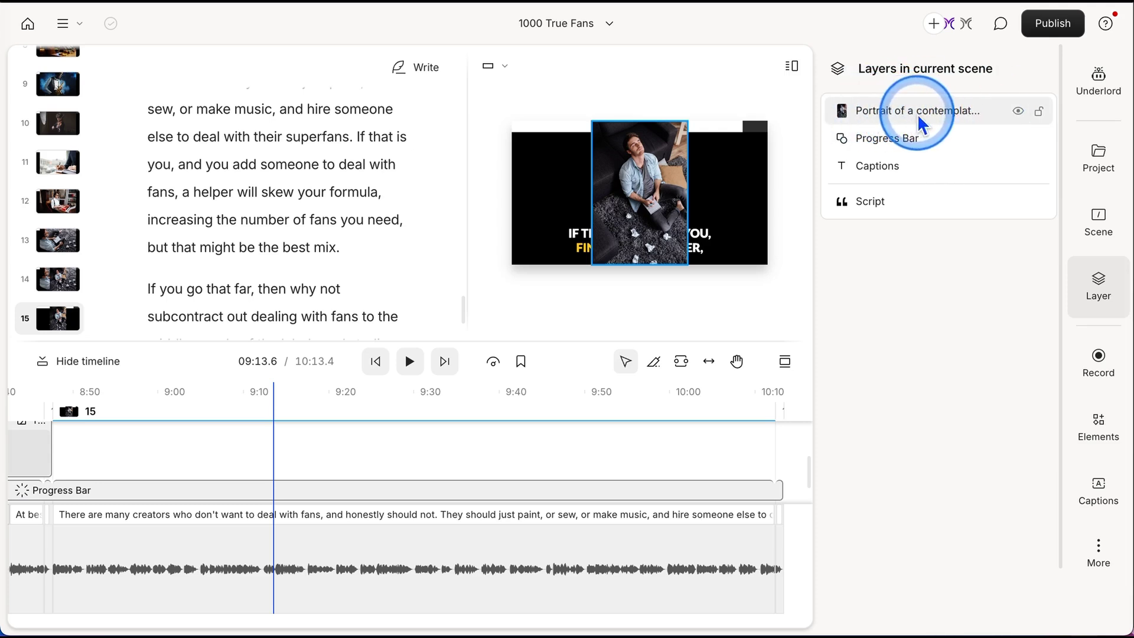
left_click_drag(908, 120, 920, 155)
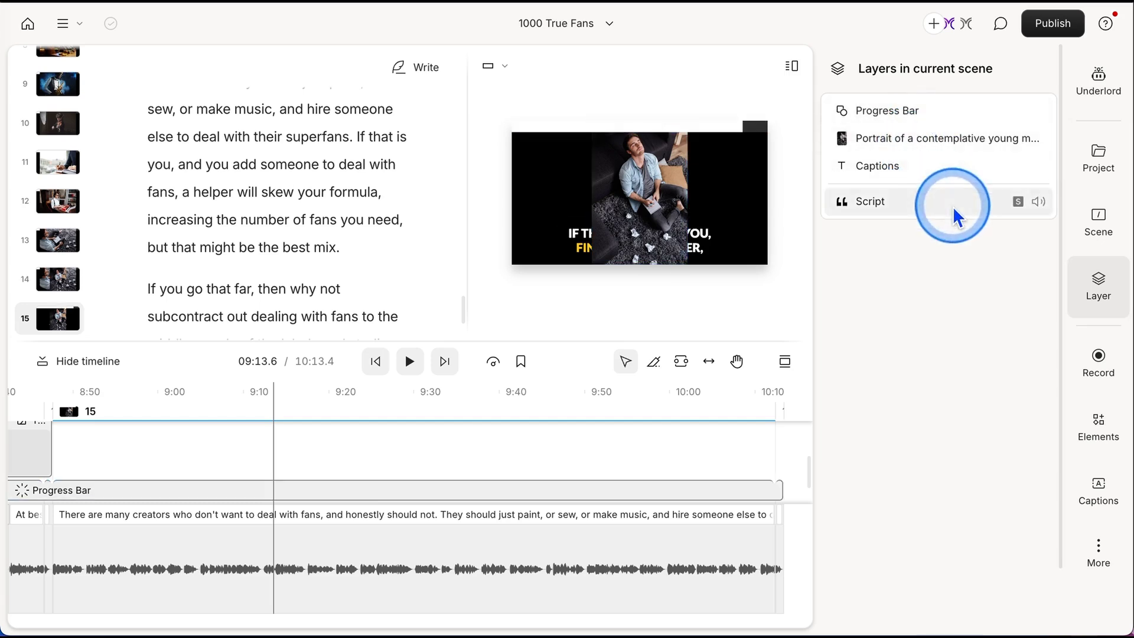
left_click(650, 133)
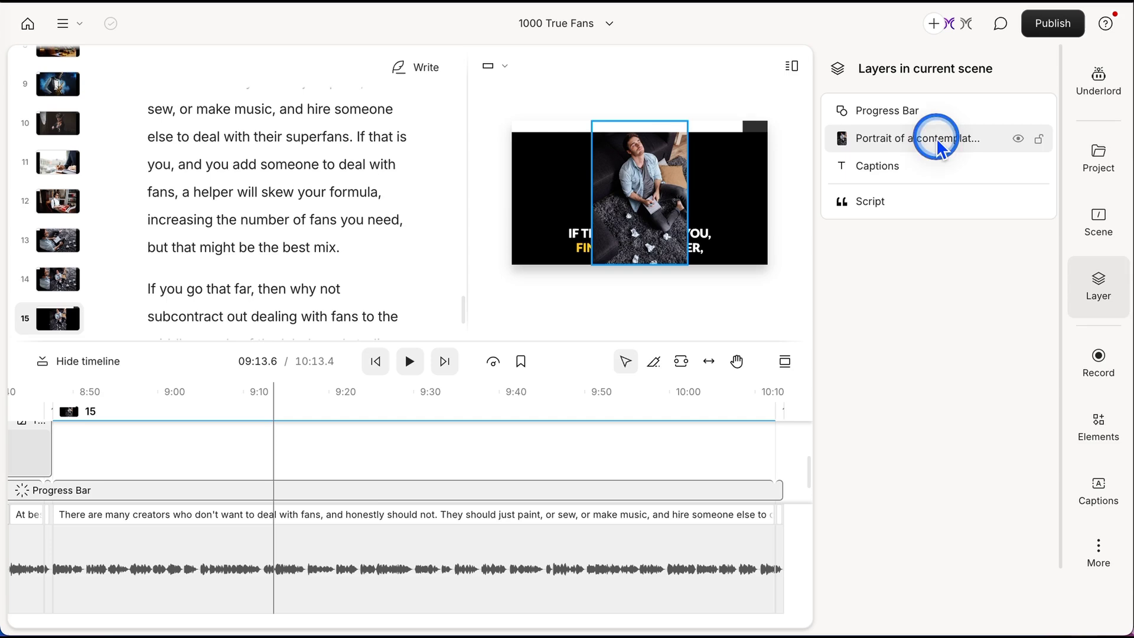
left_click_drag(939, 148, 938, 167)
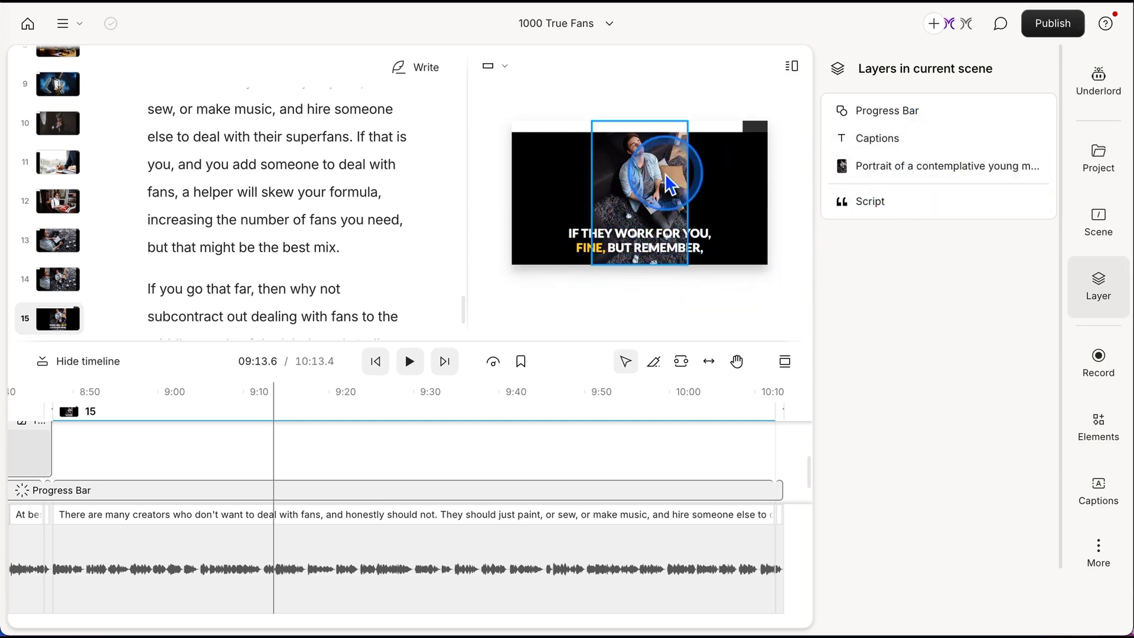
left_click(385, 452)
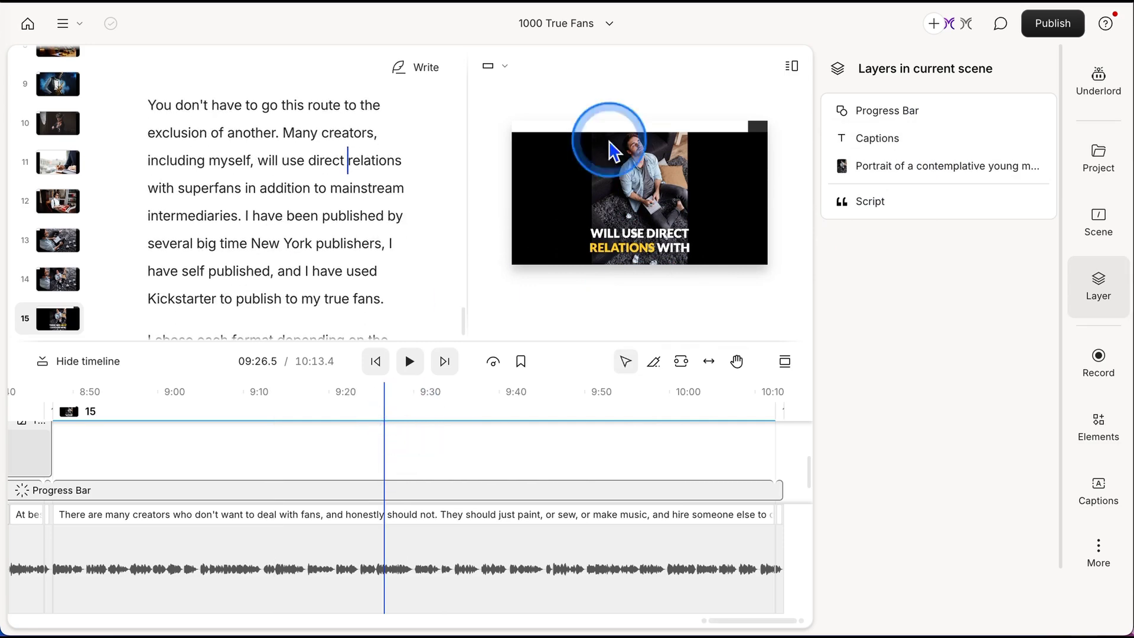
left_click(939, 166)
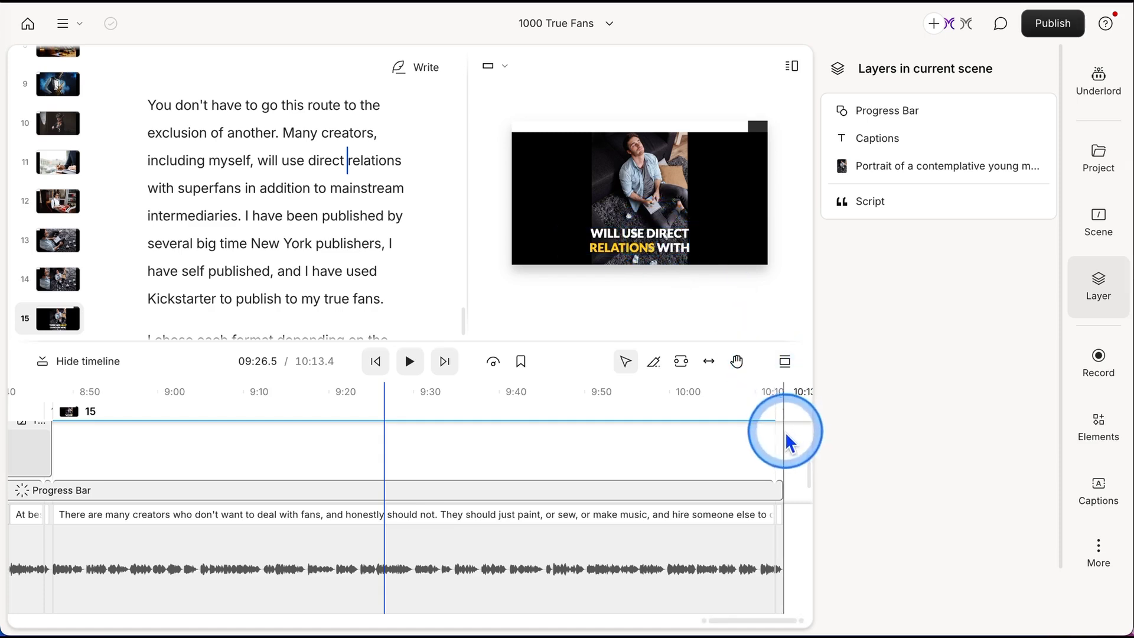
Step: Export the video from Publish's Export tab at Max resolution and Medium quality
left_click(1044, 33)
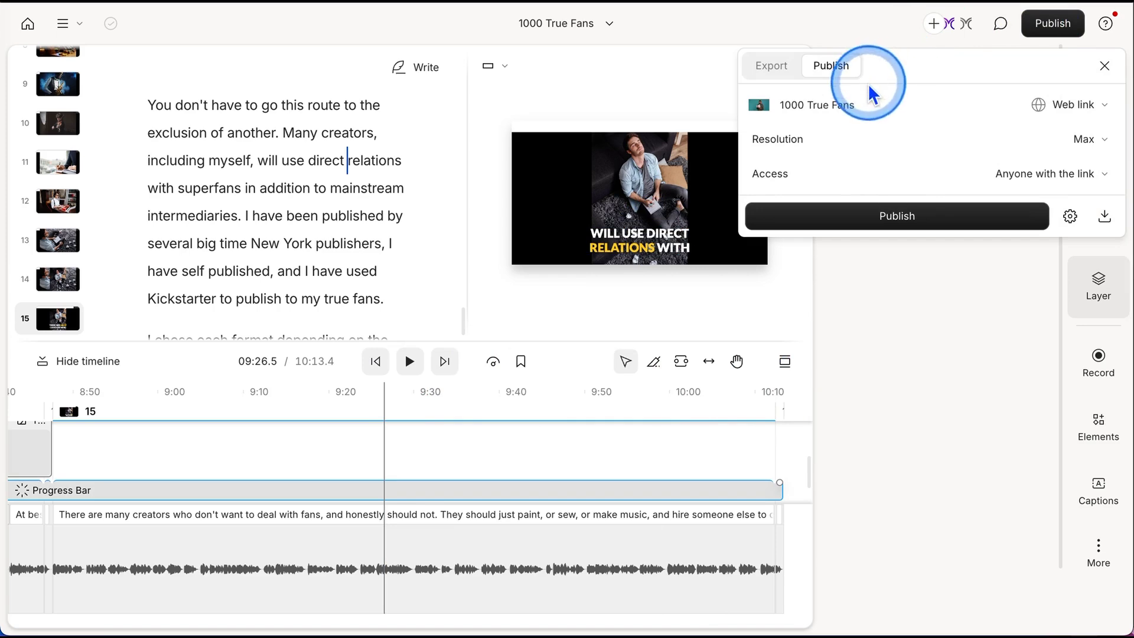
left_click(1086, 114)
left_click(1044, 85)
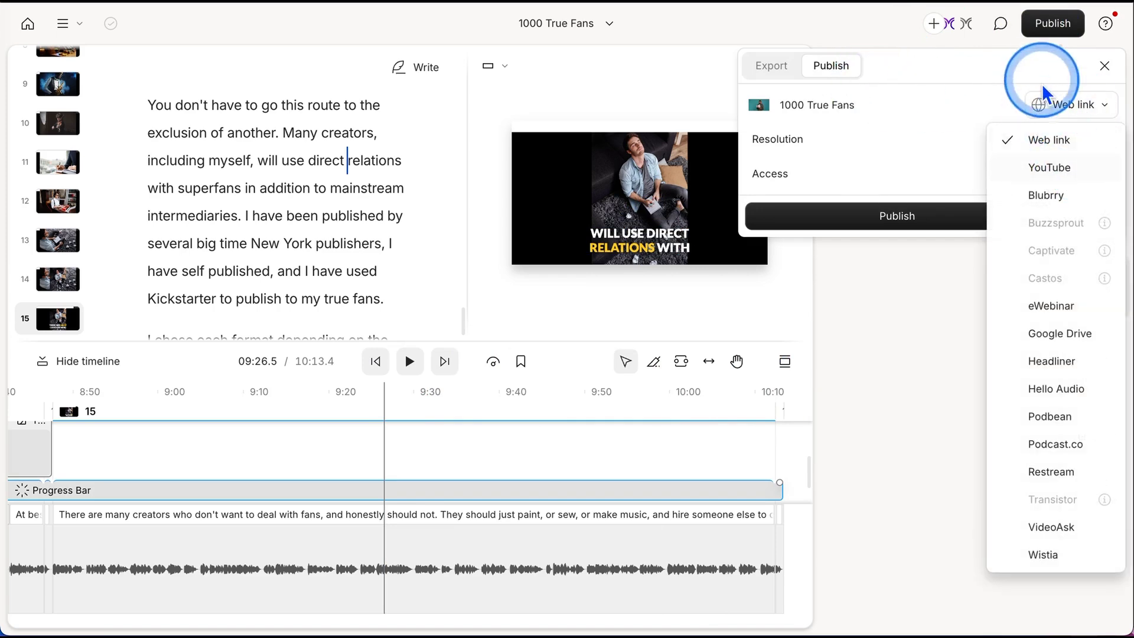
left_click(901, 87)
left_click(772, 68)
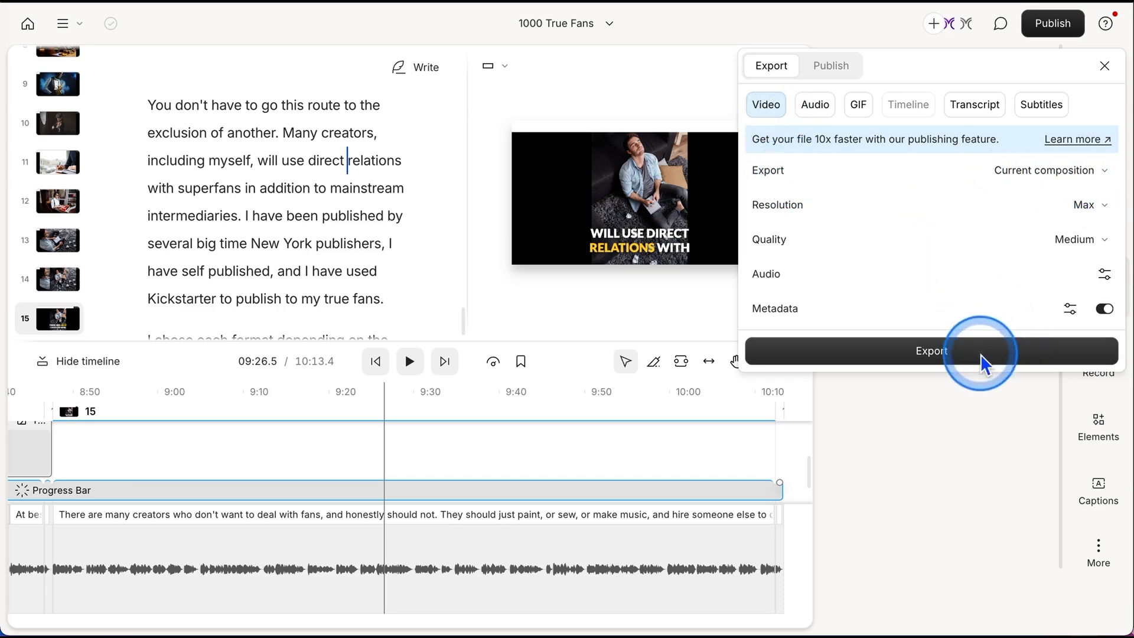
left_click(1091, 207)
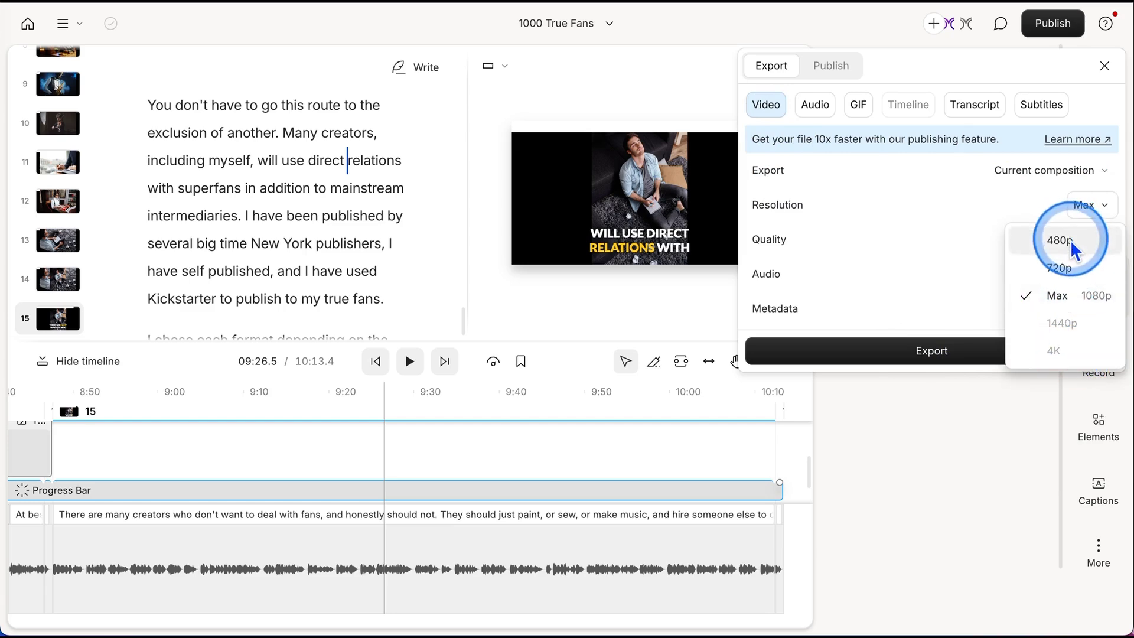
left_click(913, 208)
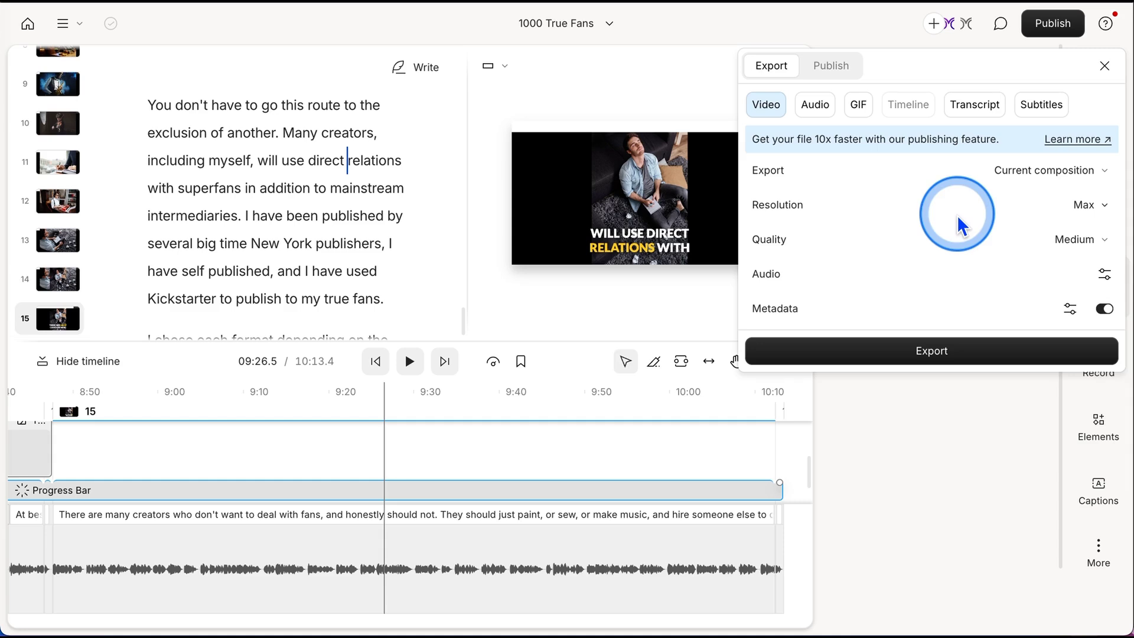
left_click(895, 357)
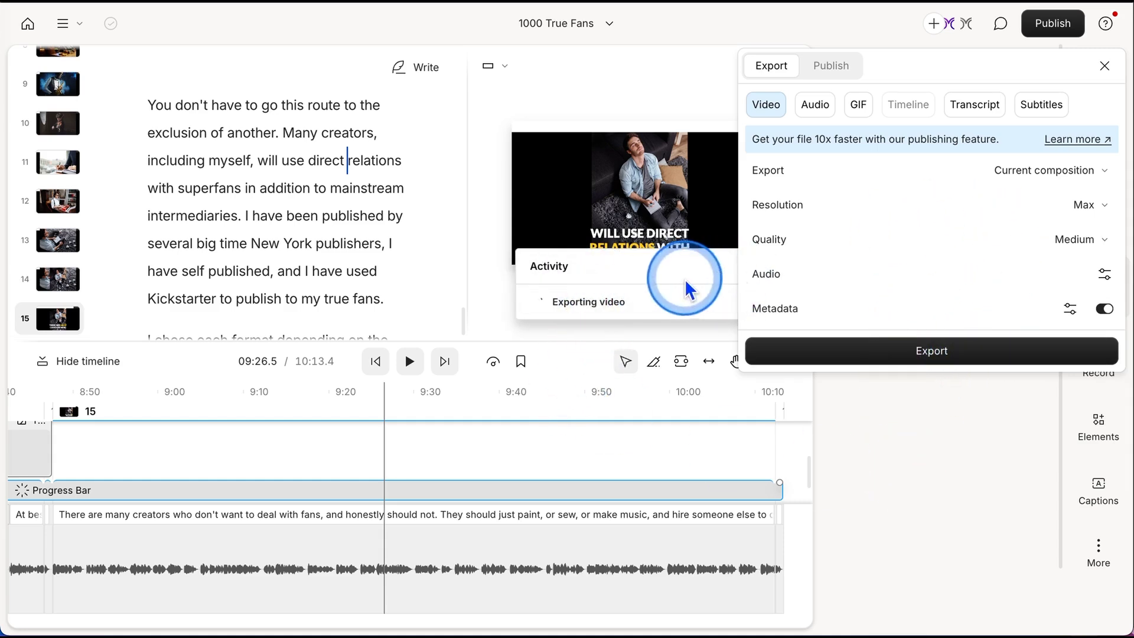